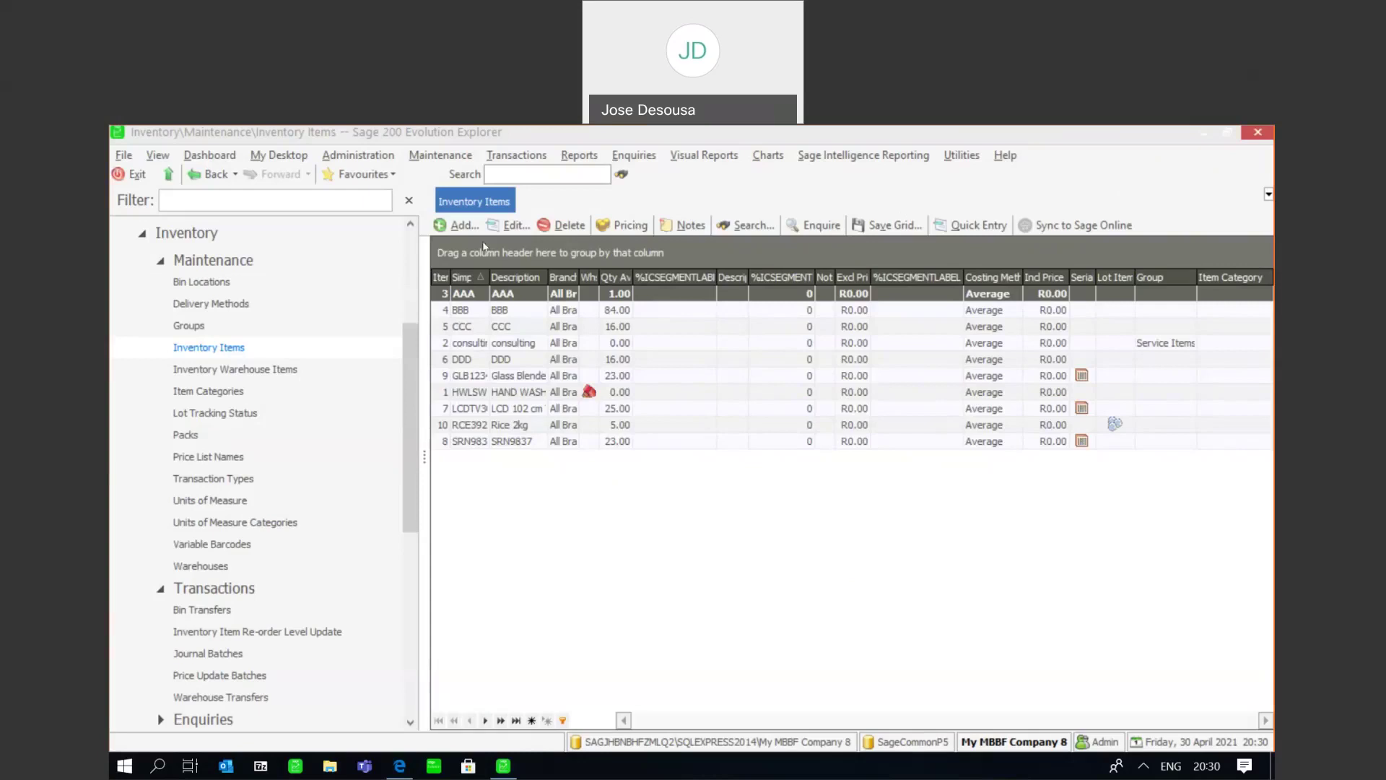
Add a new inventory item with simple code FRP39282 and Description 1 Frozen Peas 1kg.
left_click(468, 225)
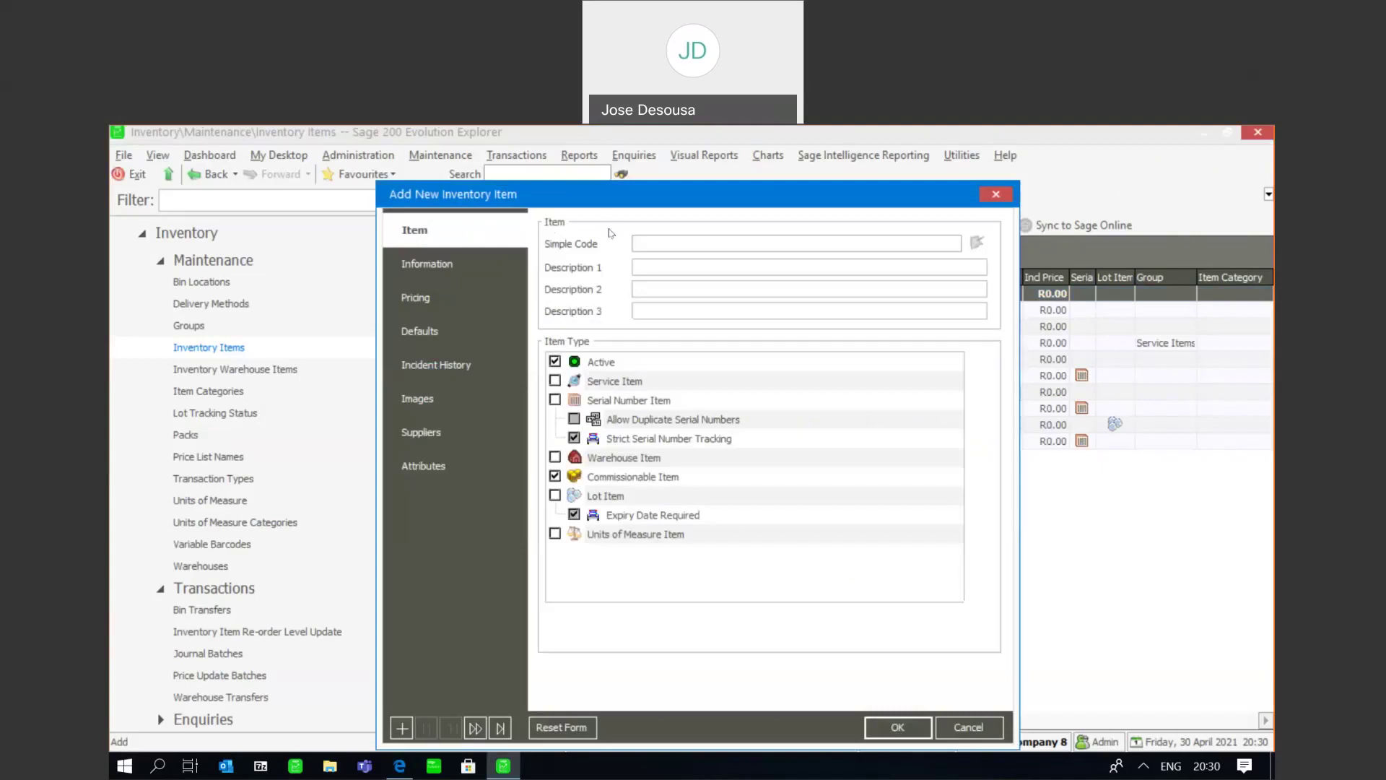
type("FRP39282")
left_click(639, 265)
type("Frozen Peas ")
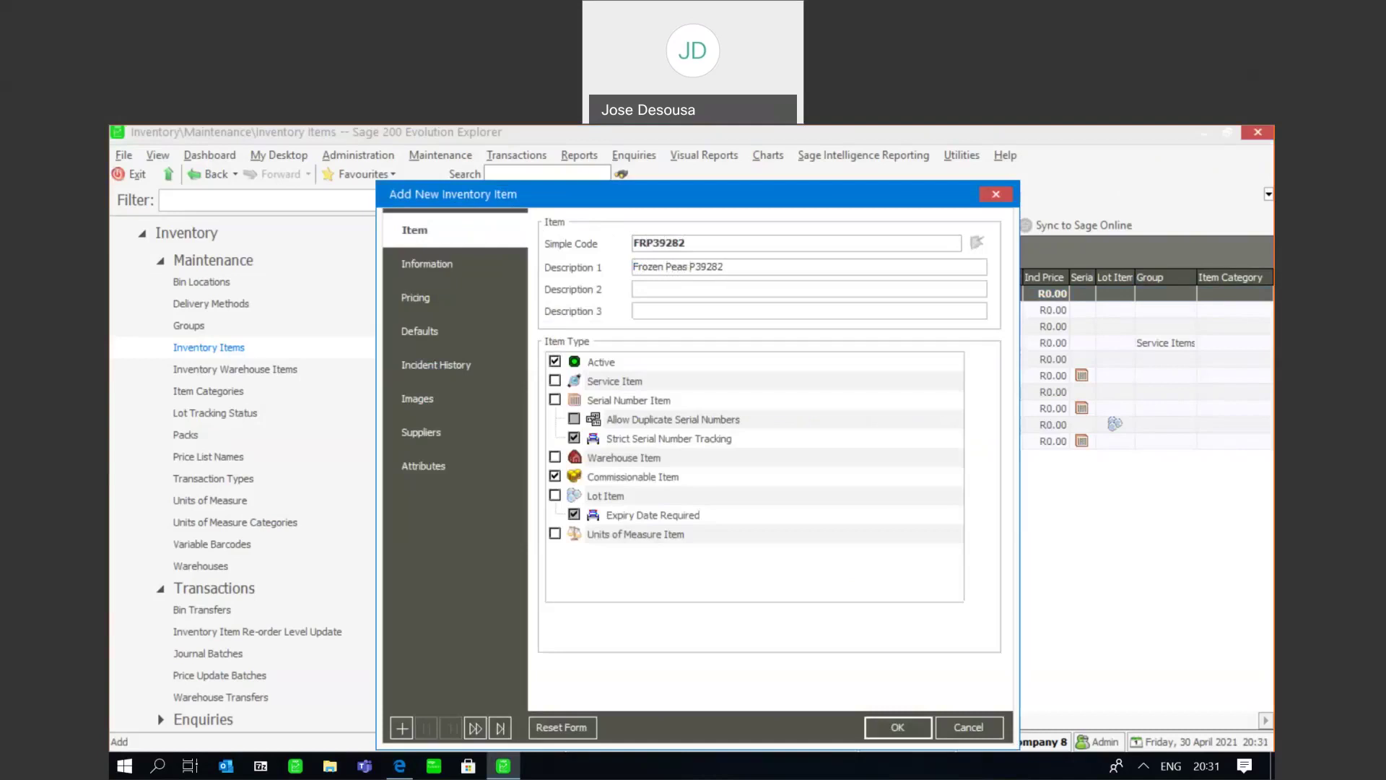
type("1kg")
key("Delete")
key("Delete")
key("Delete")
key("Delete")
key("Delete")
Make the new item a Lot Item, save it, and widen the Simple Code column in the inventory items list.
left_click(555, 495)
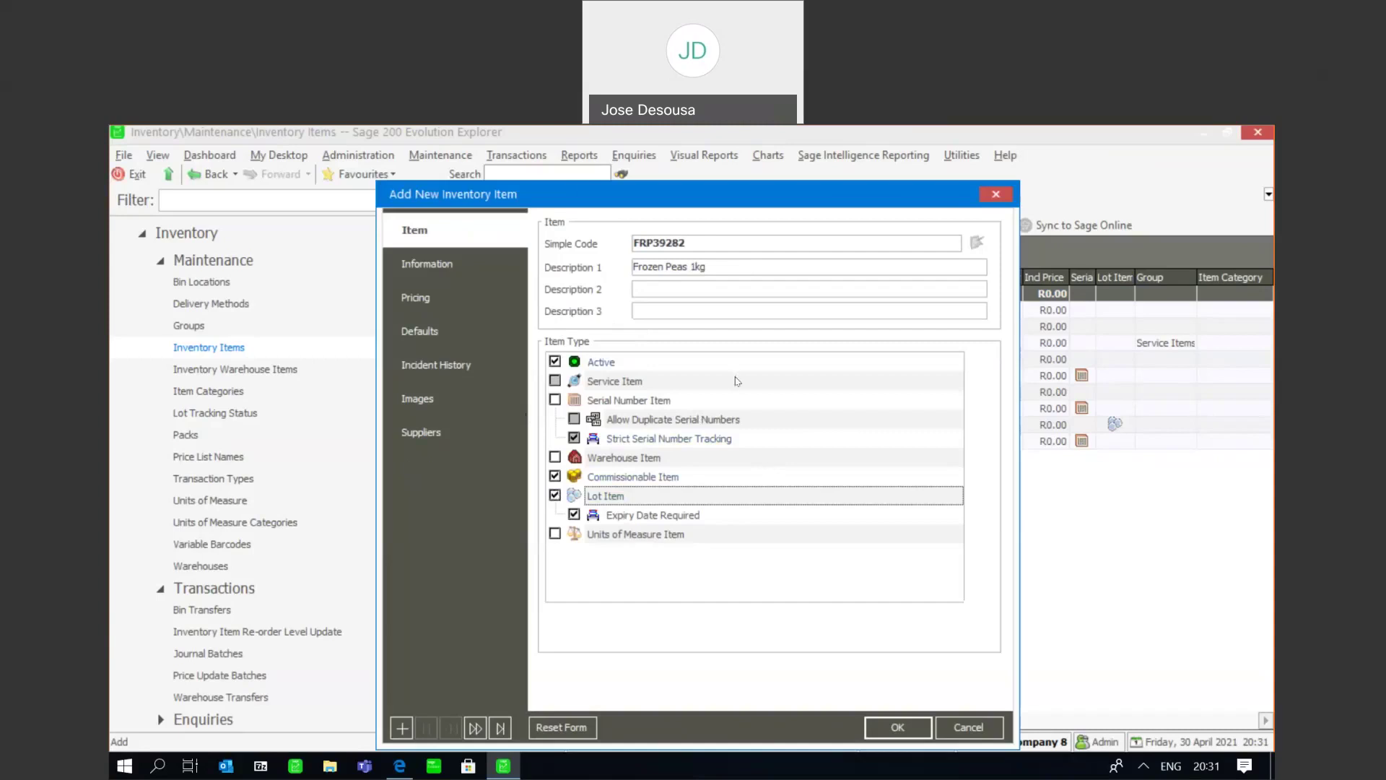
left_click(899, 727)
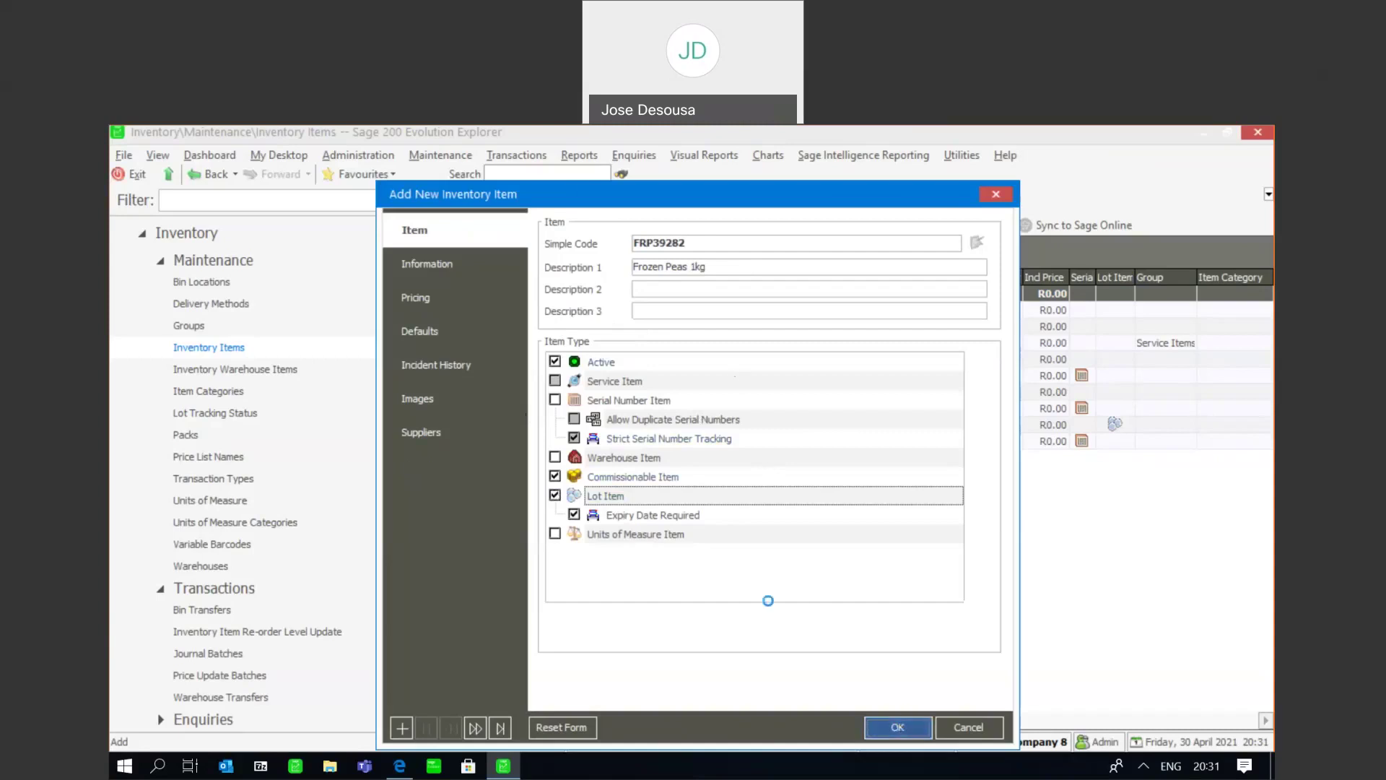
left_click_drag(489, 277, 533, 272)
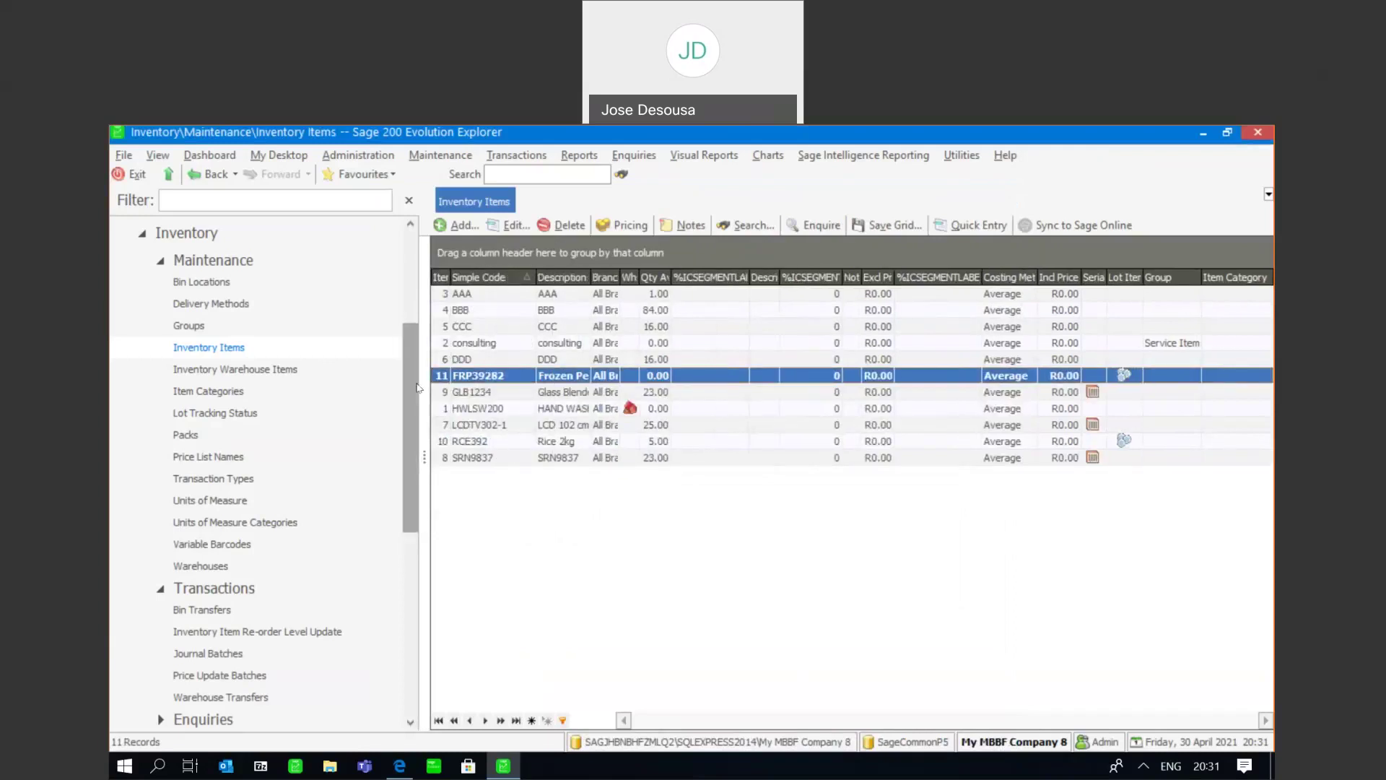
Open the Lot Tracking Status list from Inventory Maintenance to examine the available statuses and their purchase and sales settings.
left_click_drag(416, 388, 415, 351)
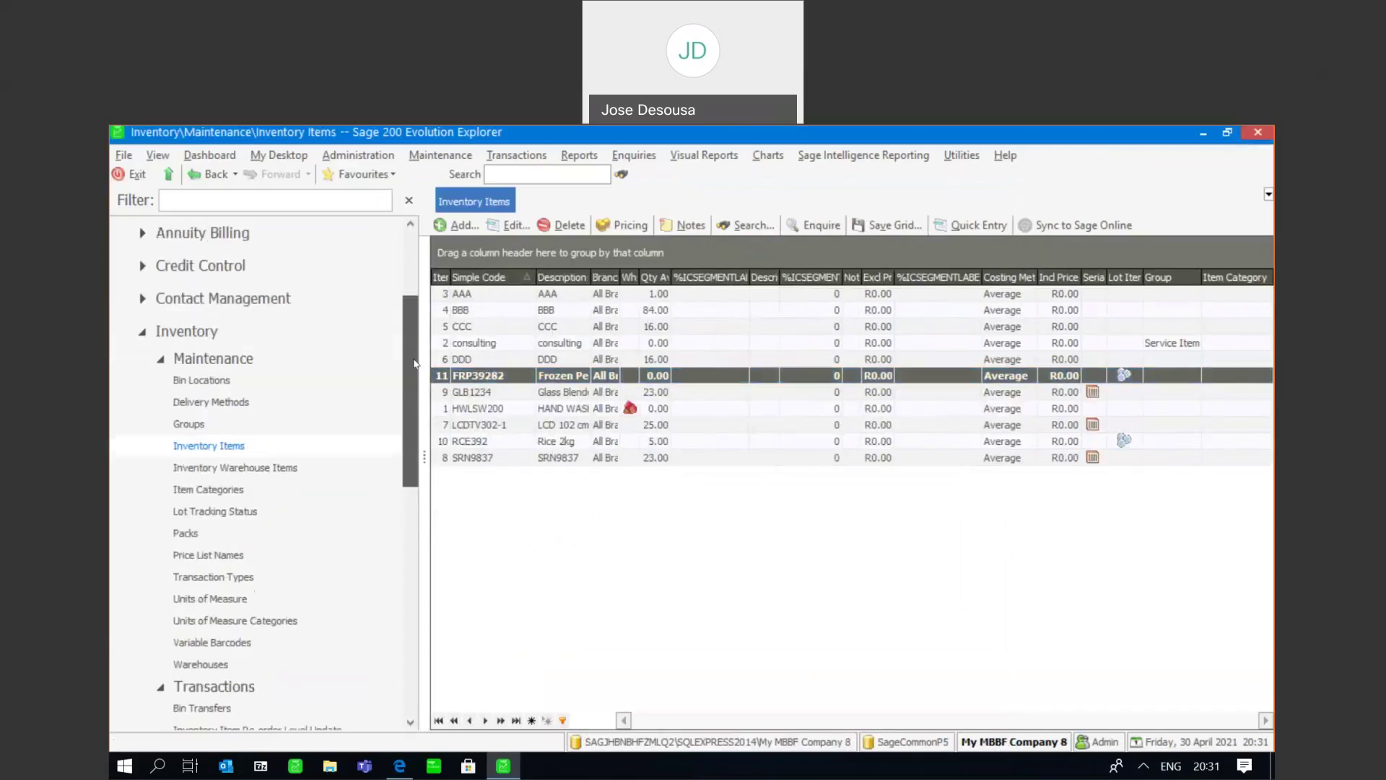
left_click(288, 358)
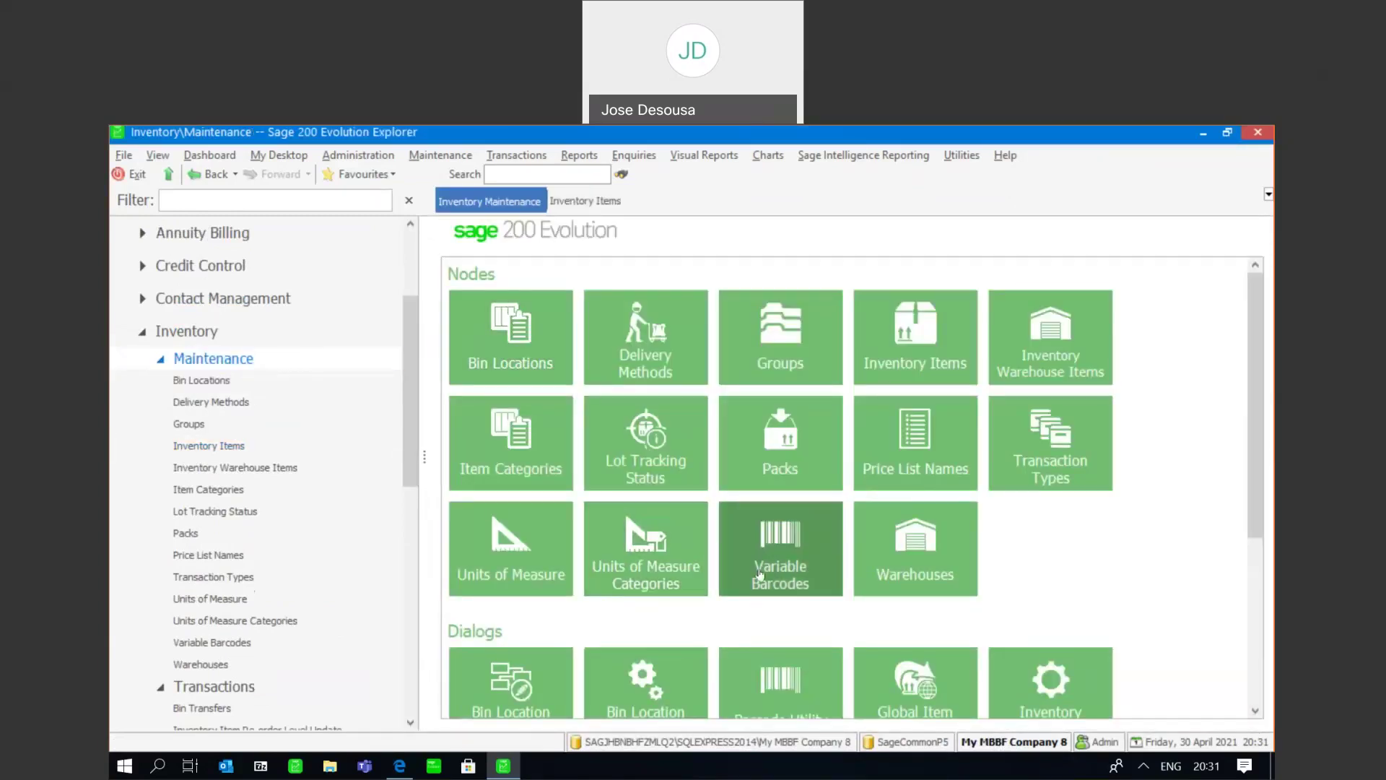
left_click(650, 448)
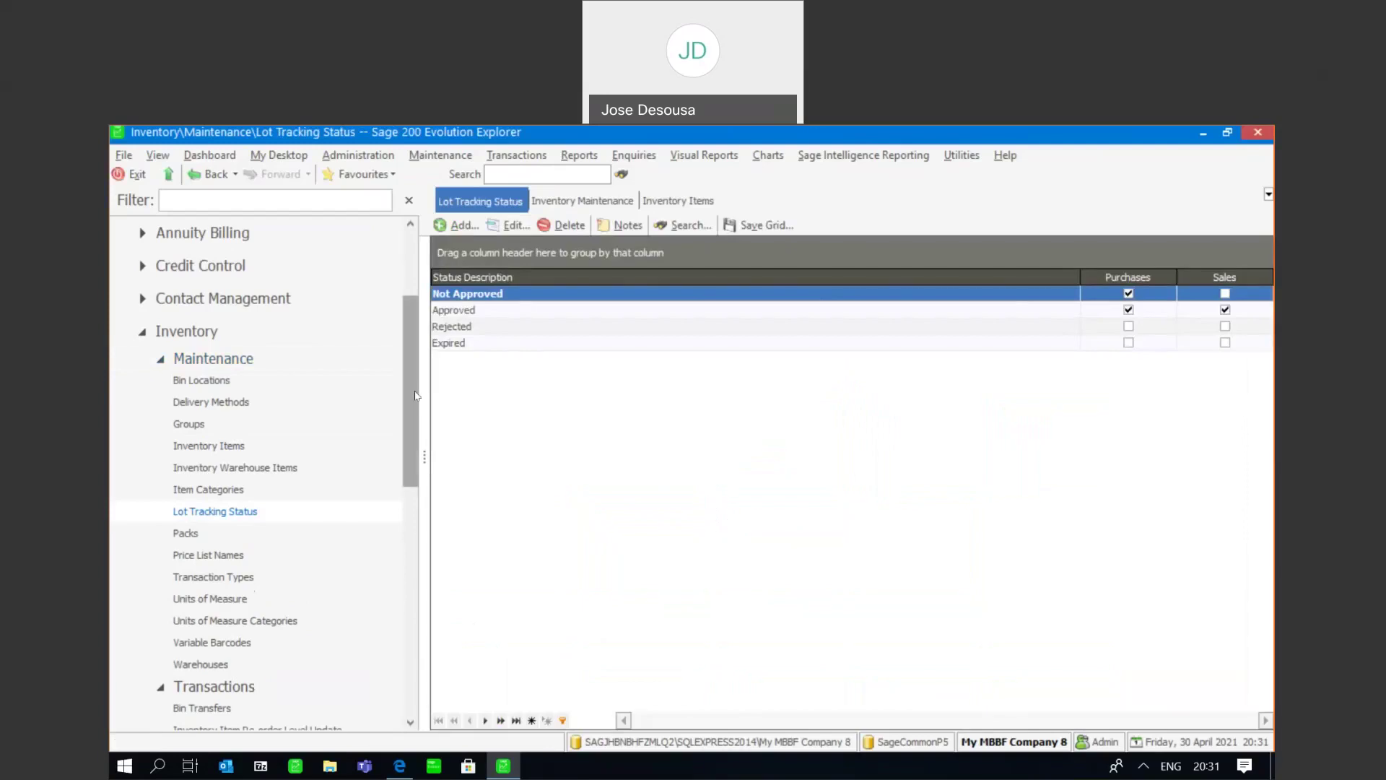
Choose Not Approved as the default lot status in the Inventory Defaults and save the defaults.
left_click(247, 344)
left_click(247, 355)
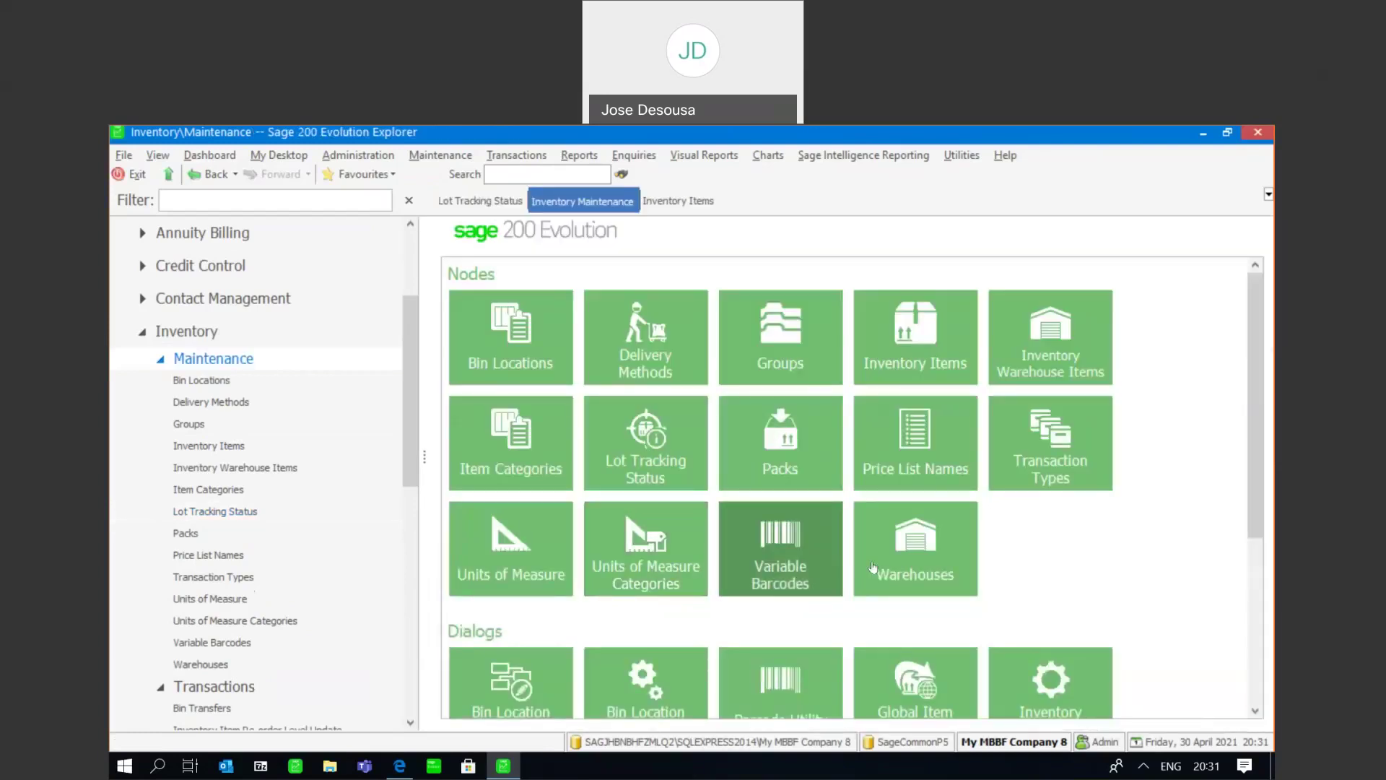
left_click_drag(1253, 396, 1269, 518)
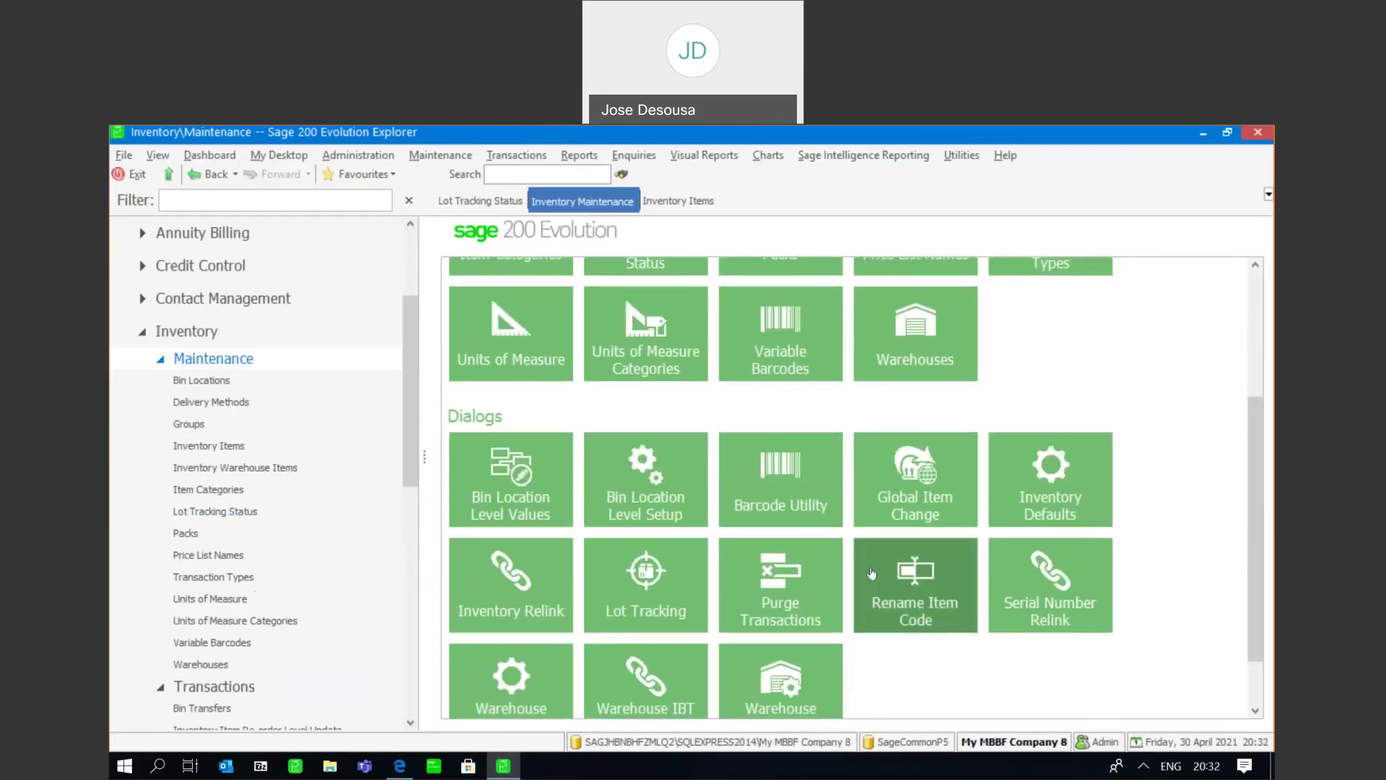
left_click(1023, 489)
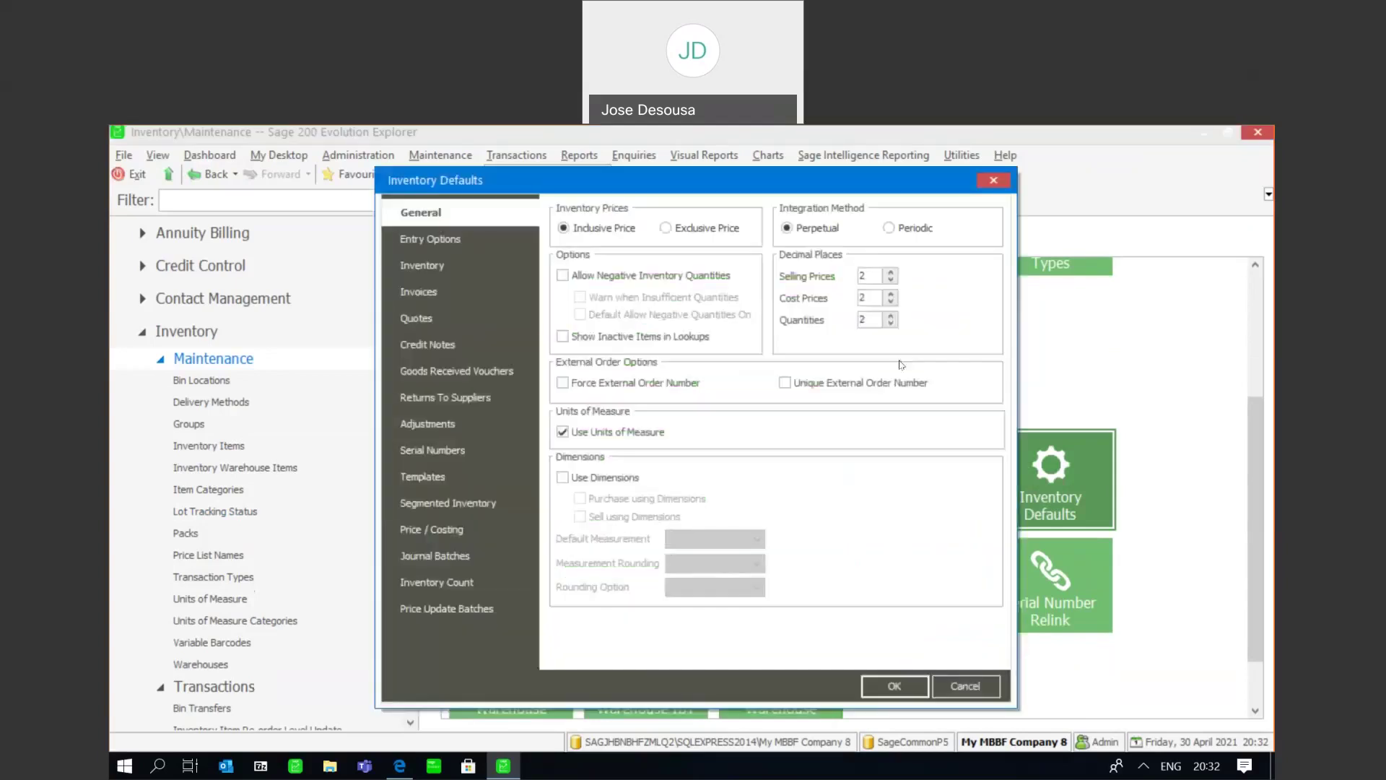
left_click(486, 271)
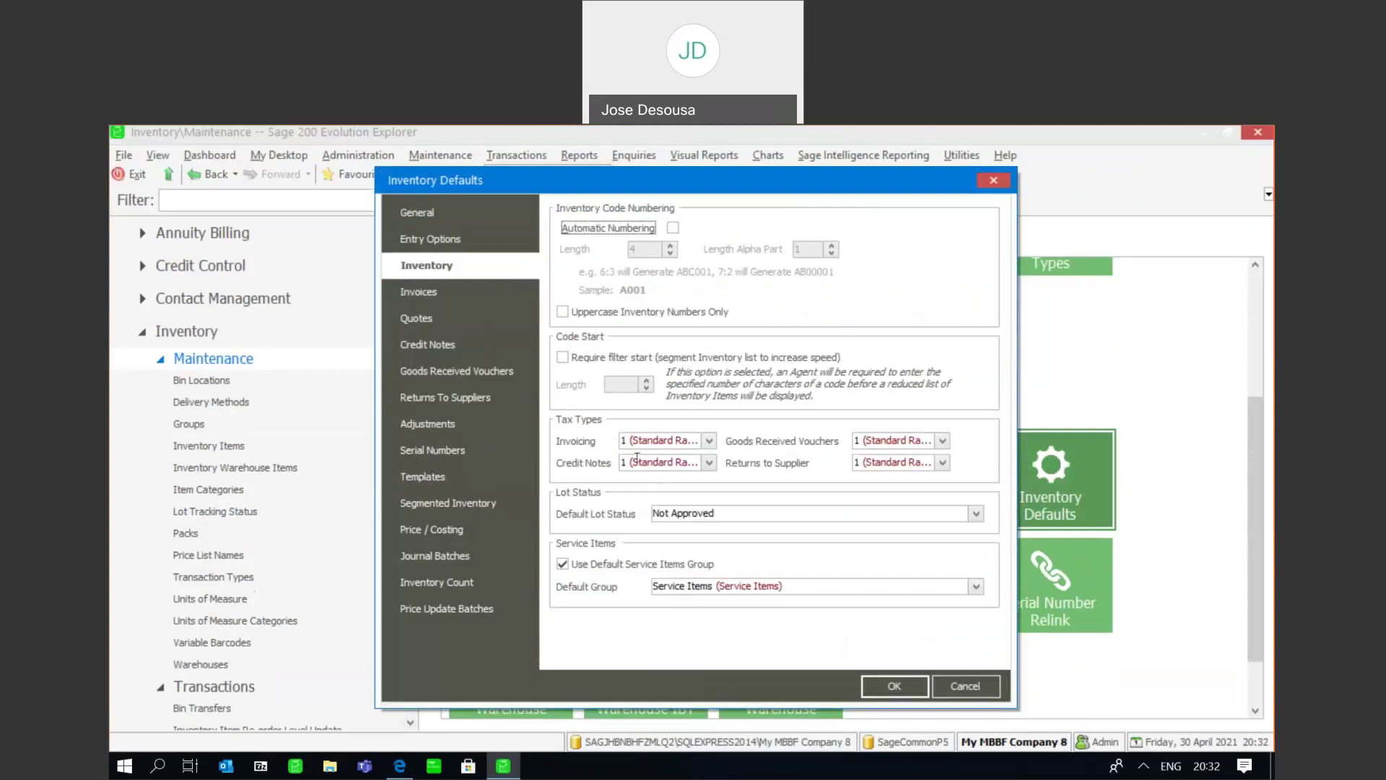
left_click(975, 514)
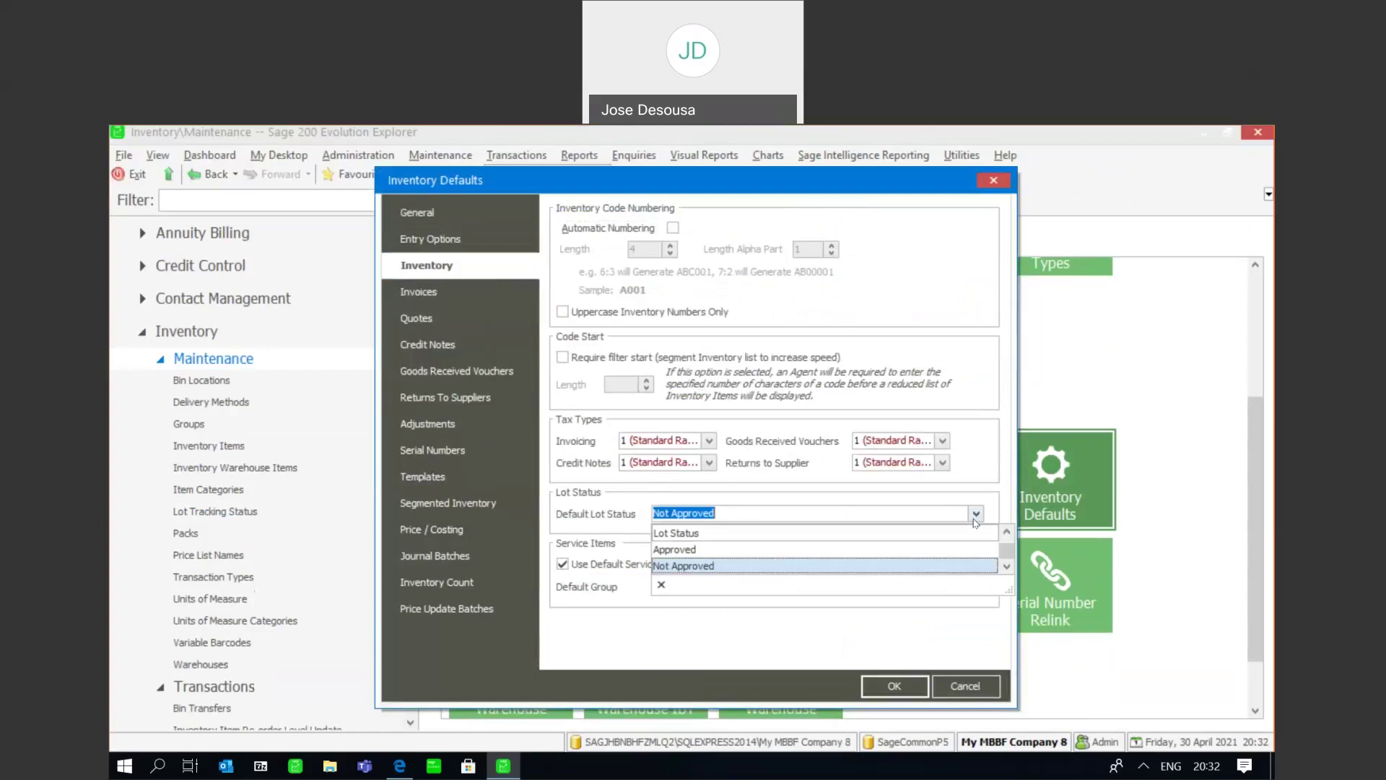
left_click(701, 566)
left_click(895, 687)
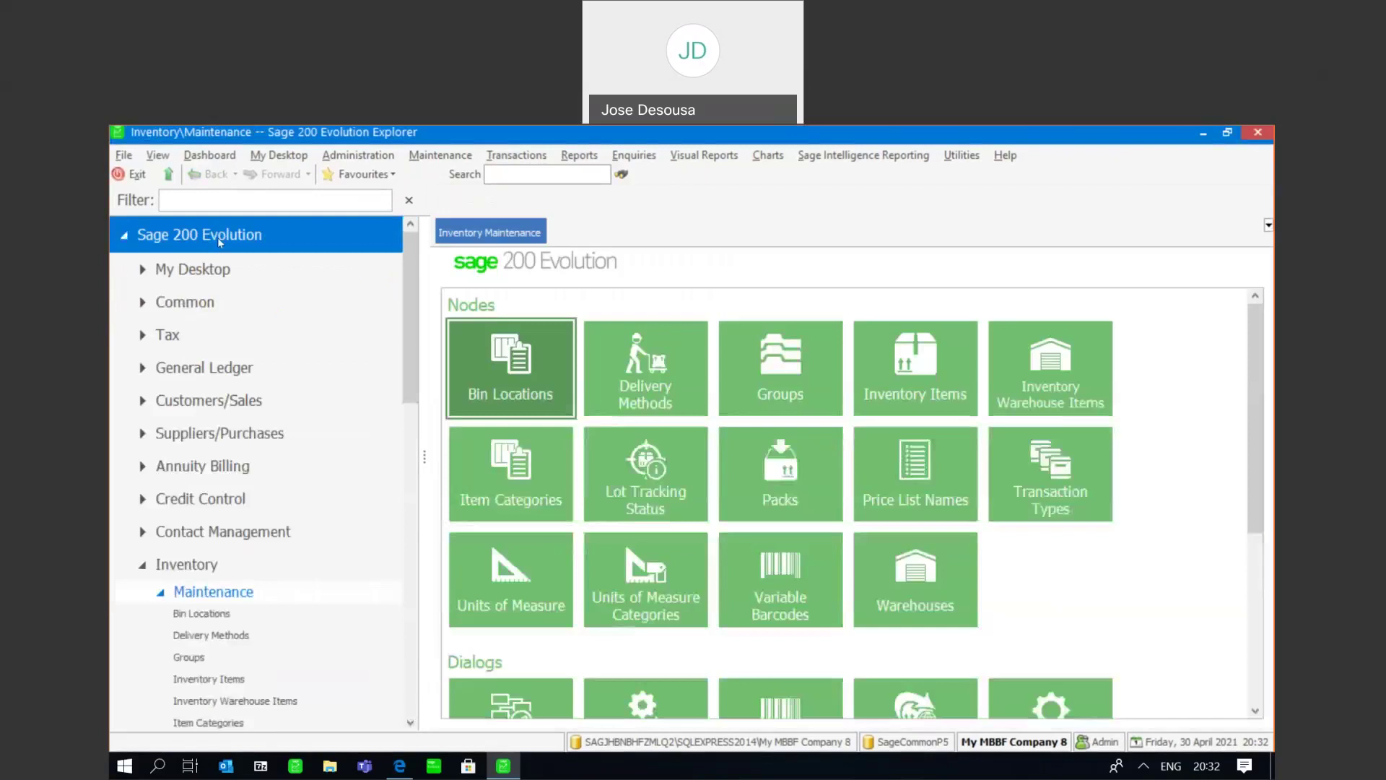
Start a new Goods Received Voucher from the inventory transactions and select Price Rite Detergents as the supplier.
scroll(274, 505, "down", 6)
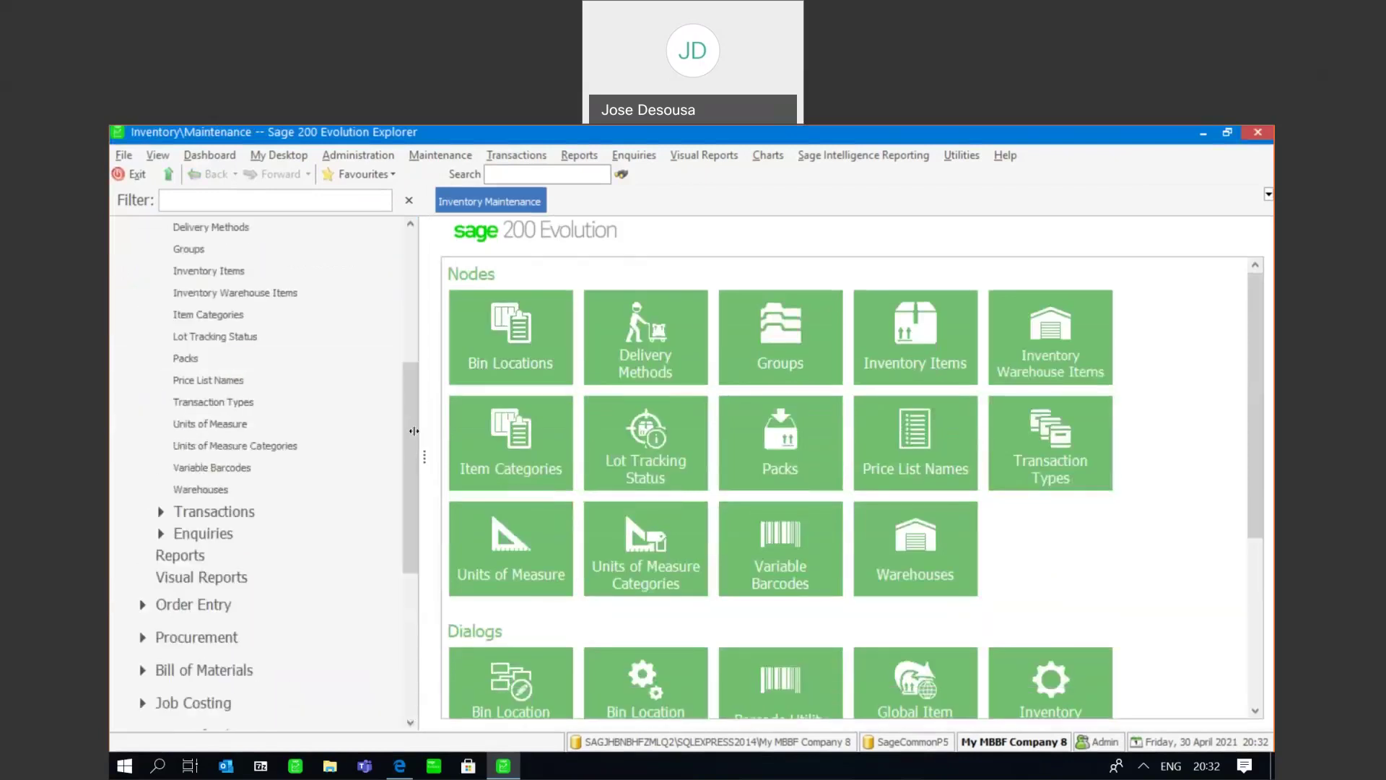
left_click(274, 509)
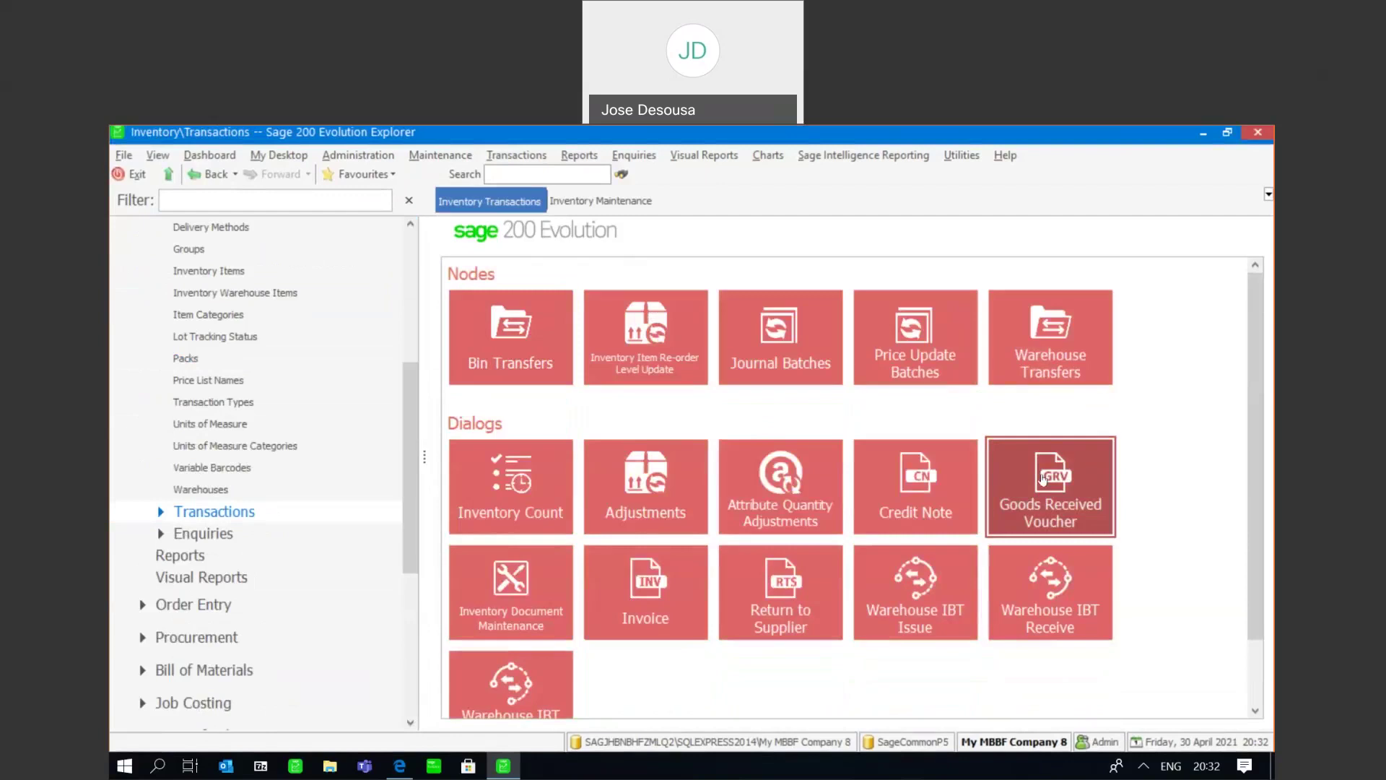
left_click(1043, 479)
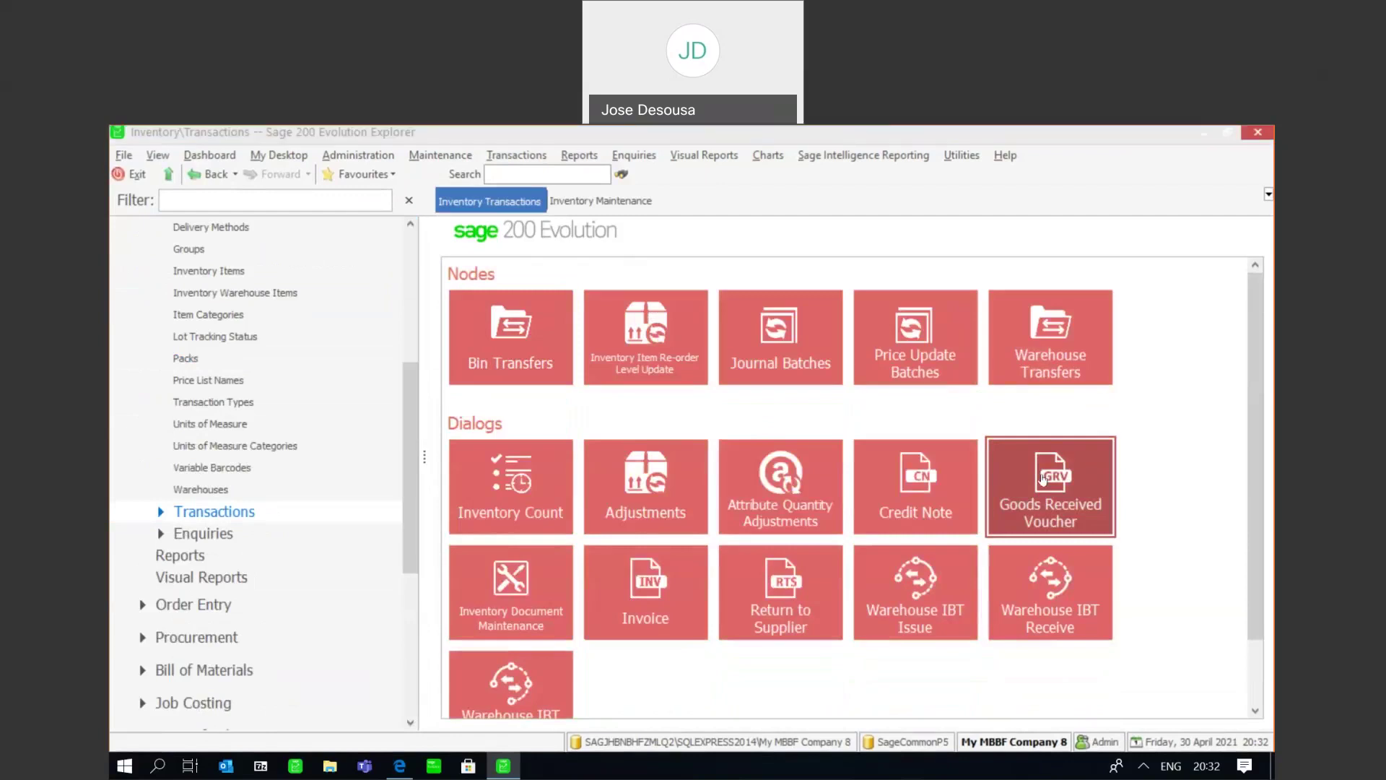
left_click(690, 229)
key("Return")
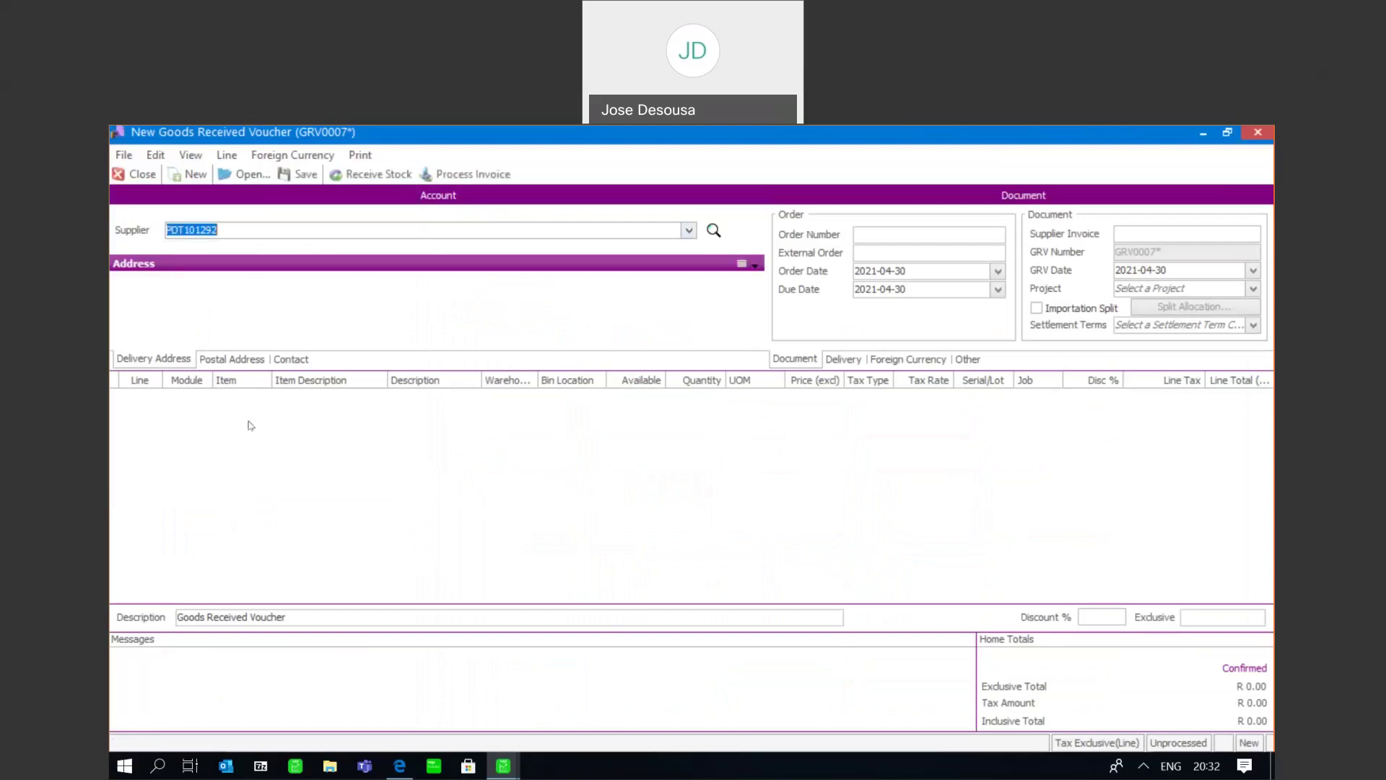
Add a voucher line for item FRP39282 with quantity 6 and an exclusive price of 34.50.
left_click(262, 396)
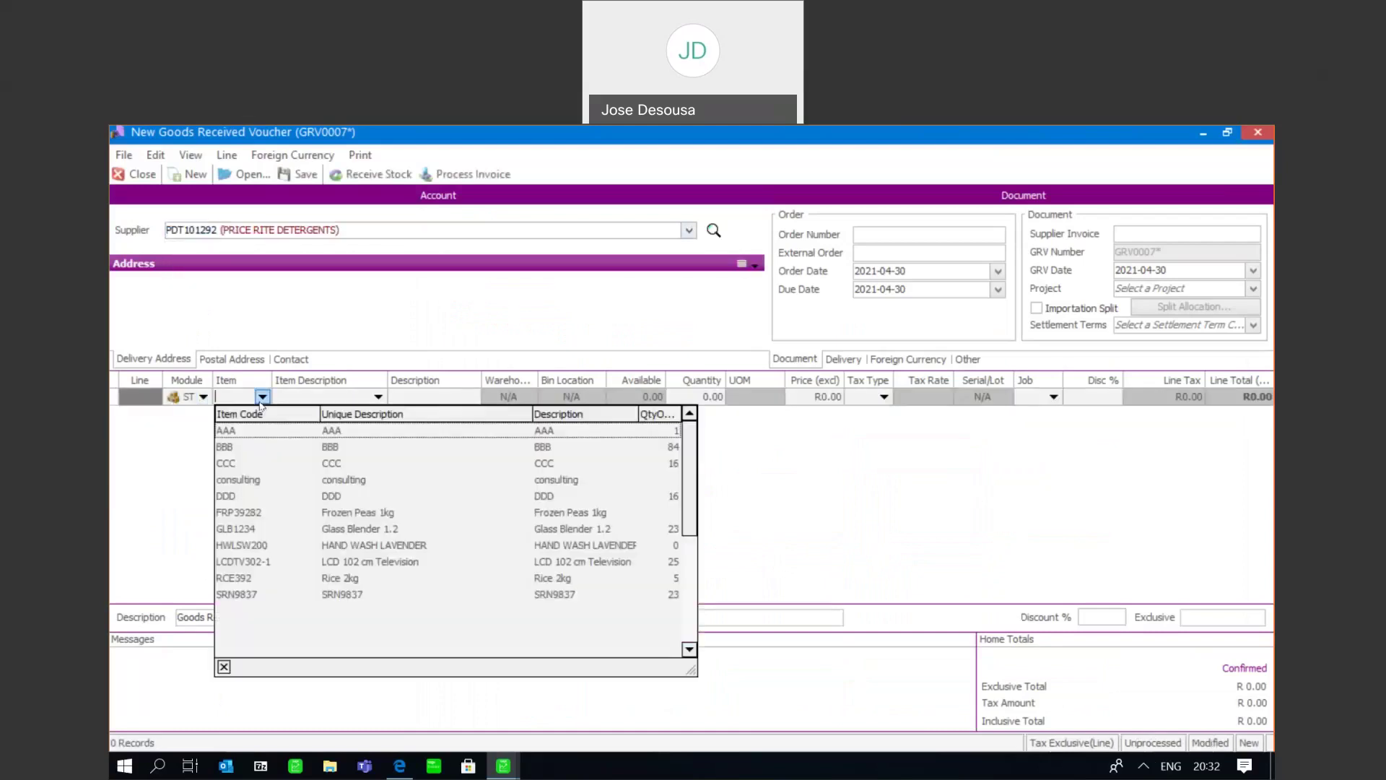
left_click(260, 512)
key("Return")
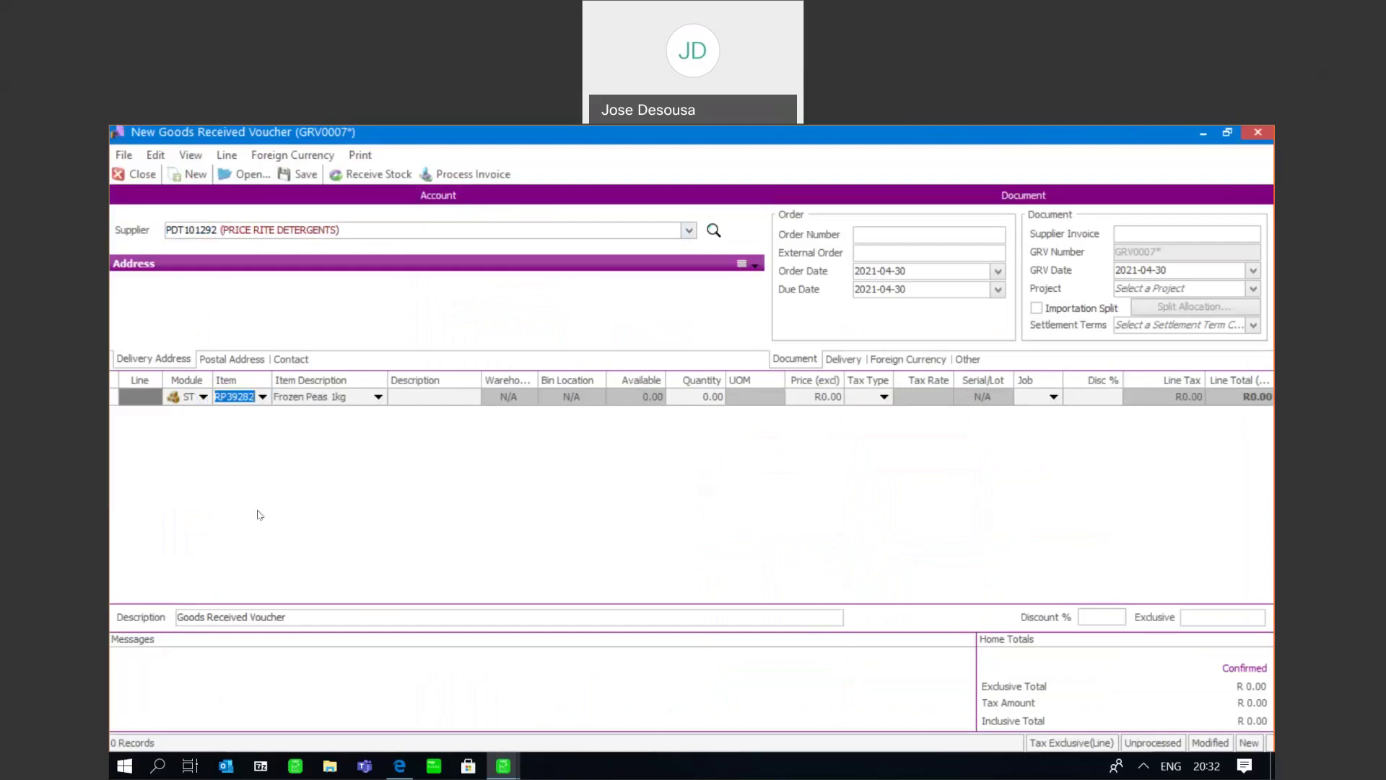
type("6")
key("Return")
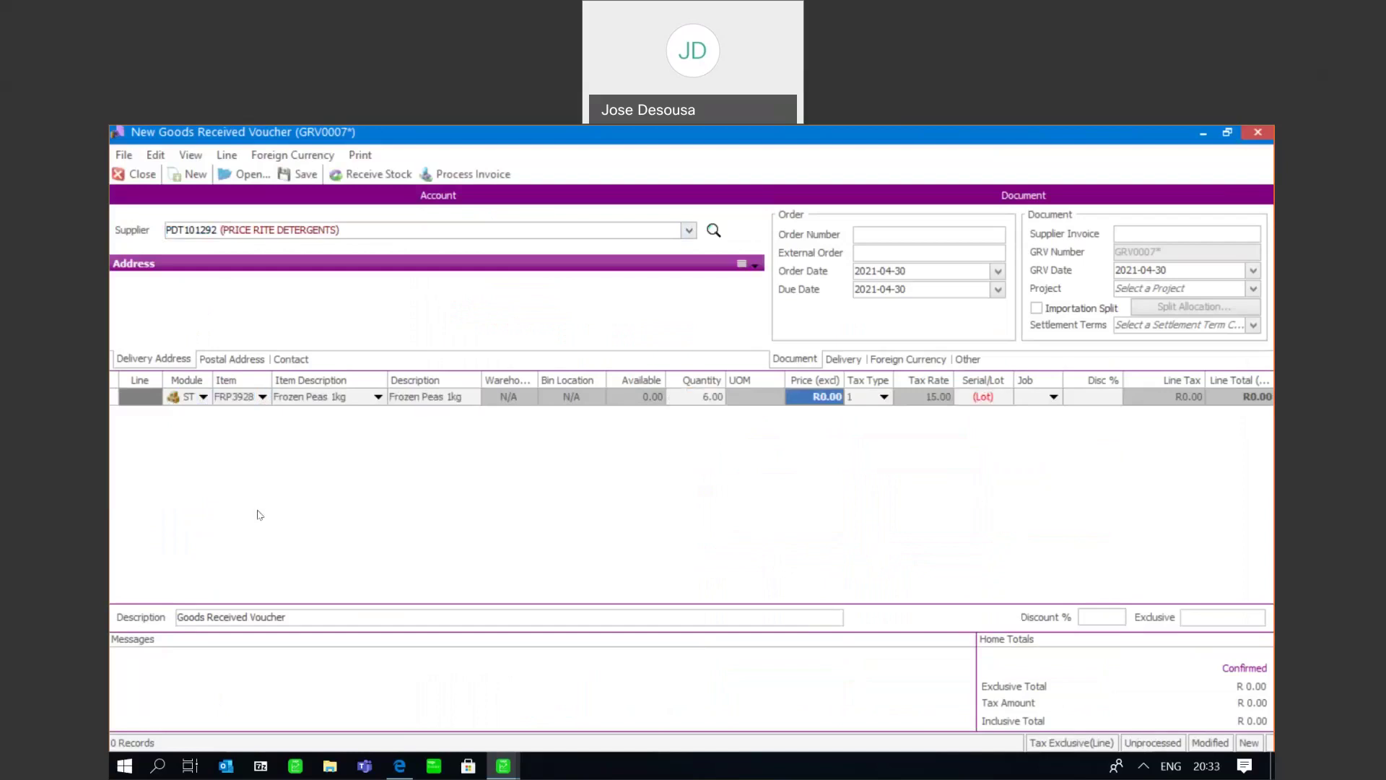
type("34.50")
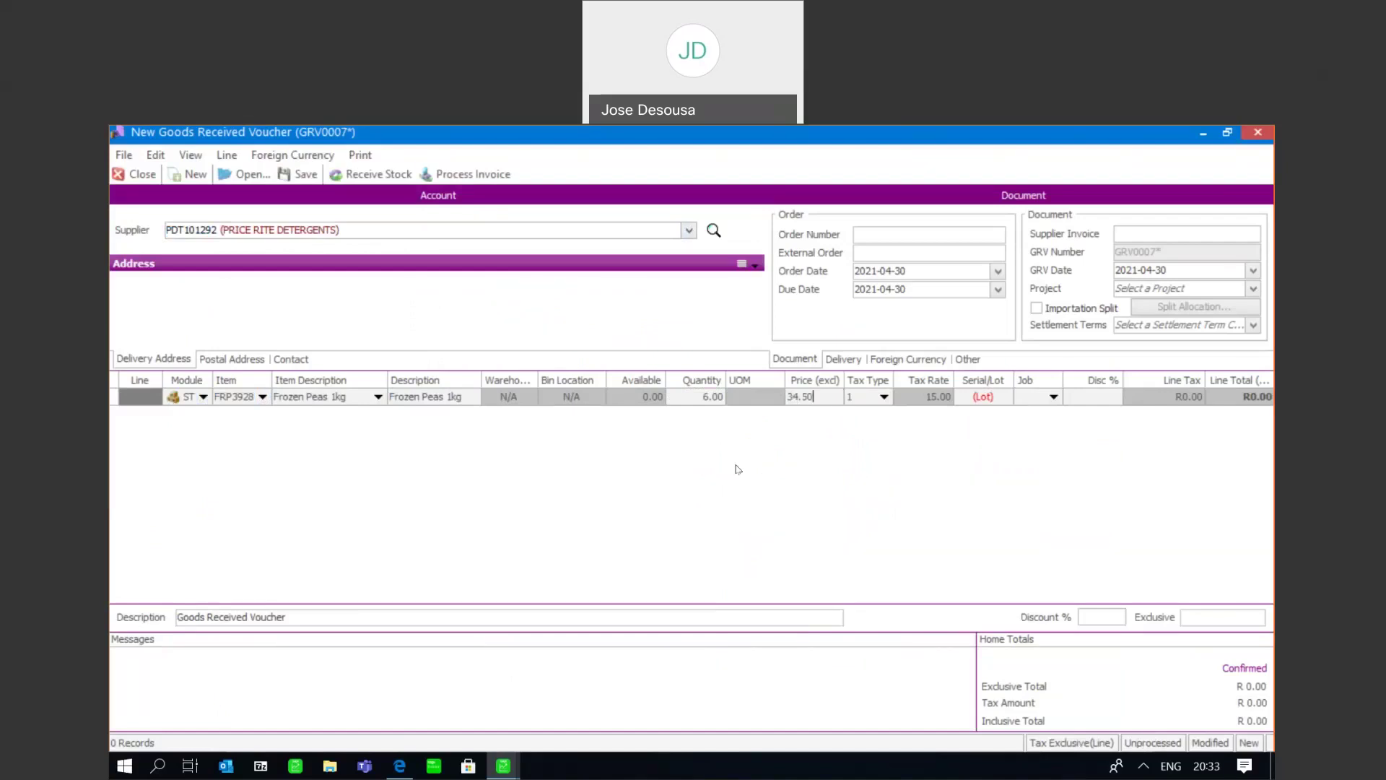
Create new lot FP345 with expiry date 2021-05-07 for the Frozen Peas line.
left_click(983, 397)
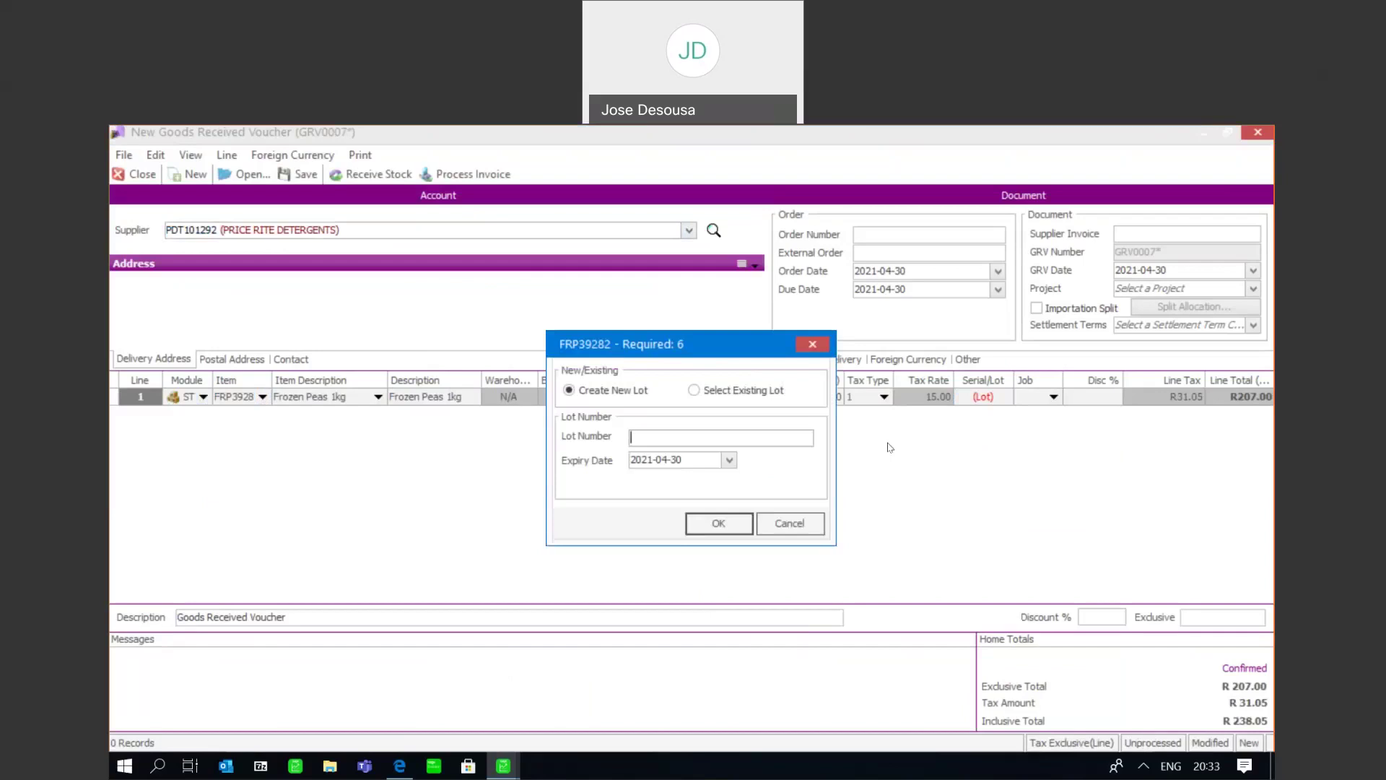
type("FP345")
left_click(729, 460)
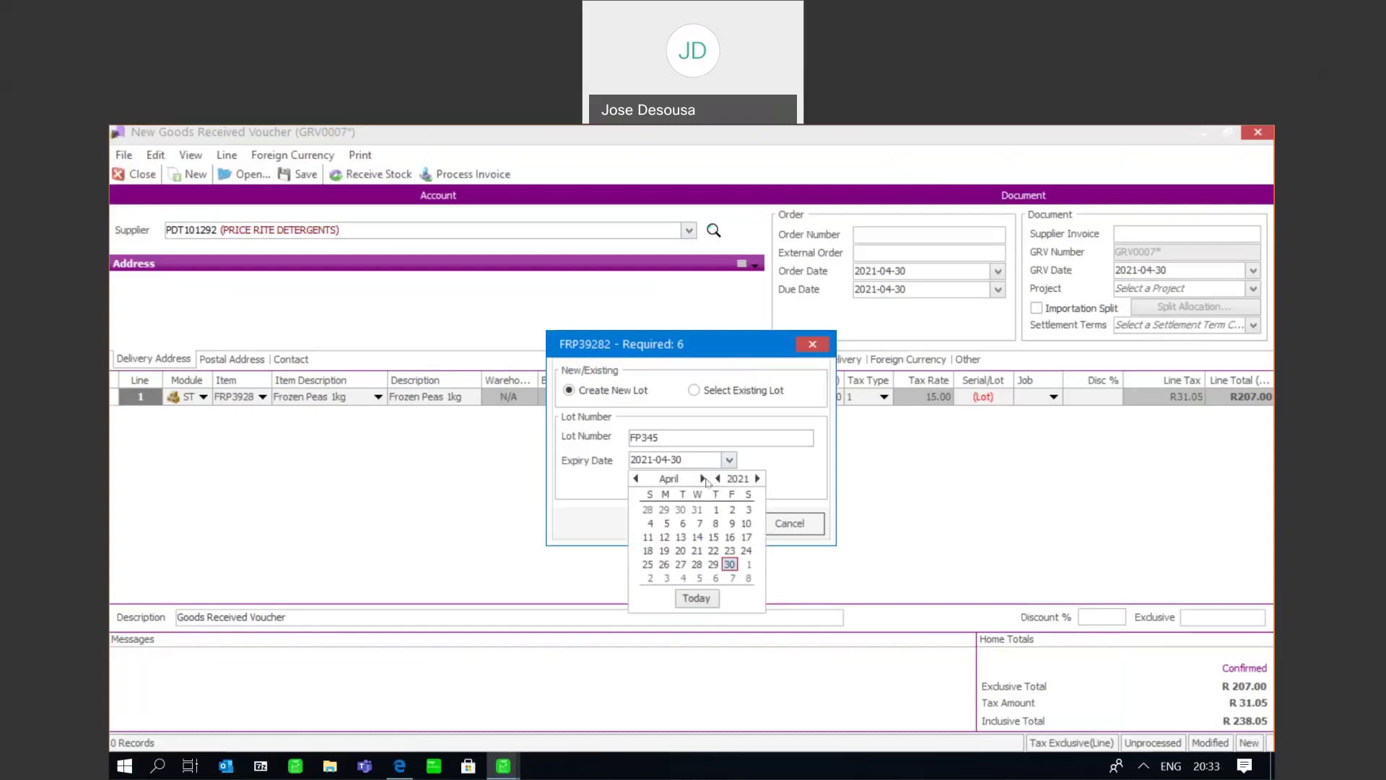
left_click(702, 478)
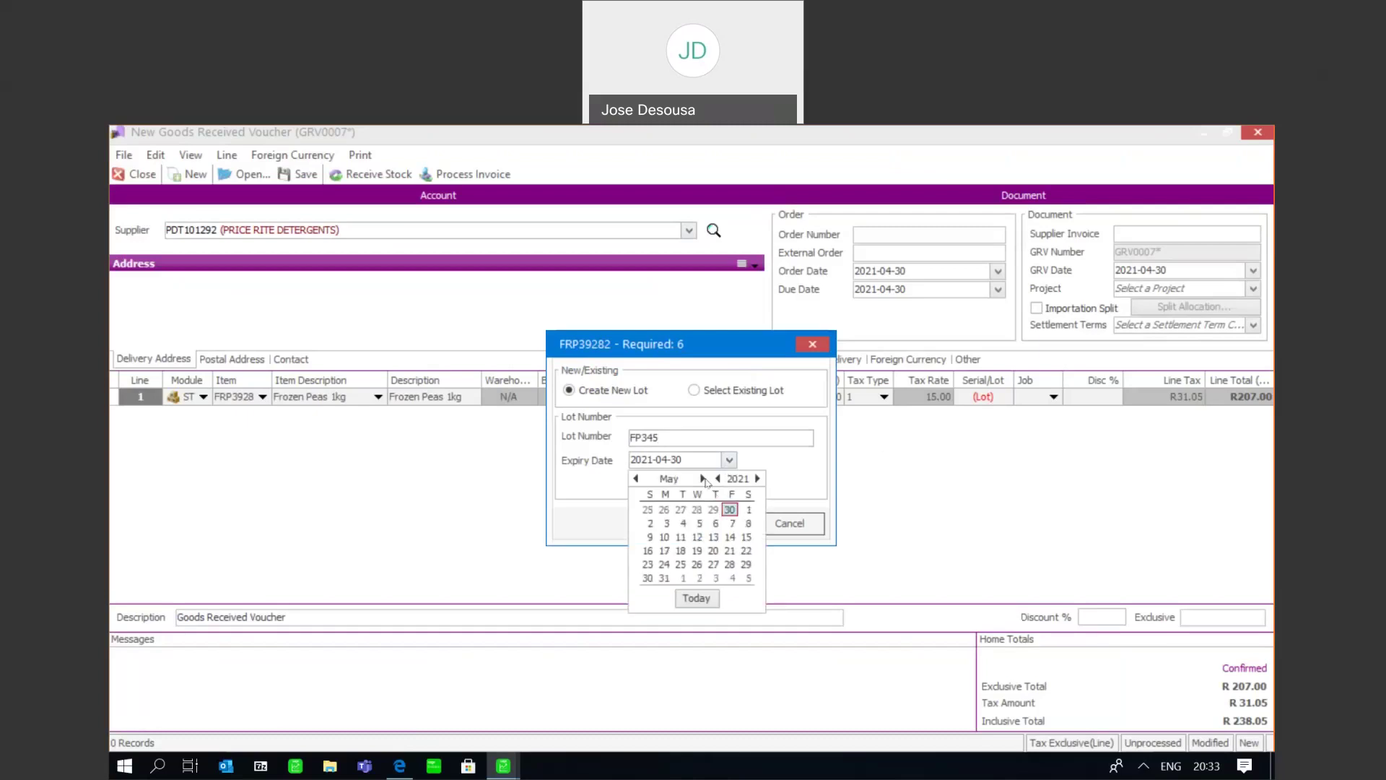
left_click(732, 523)
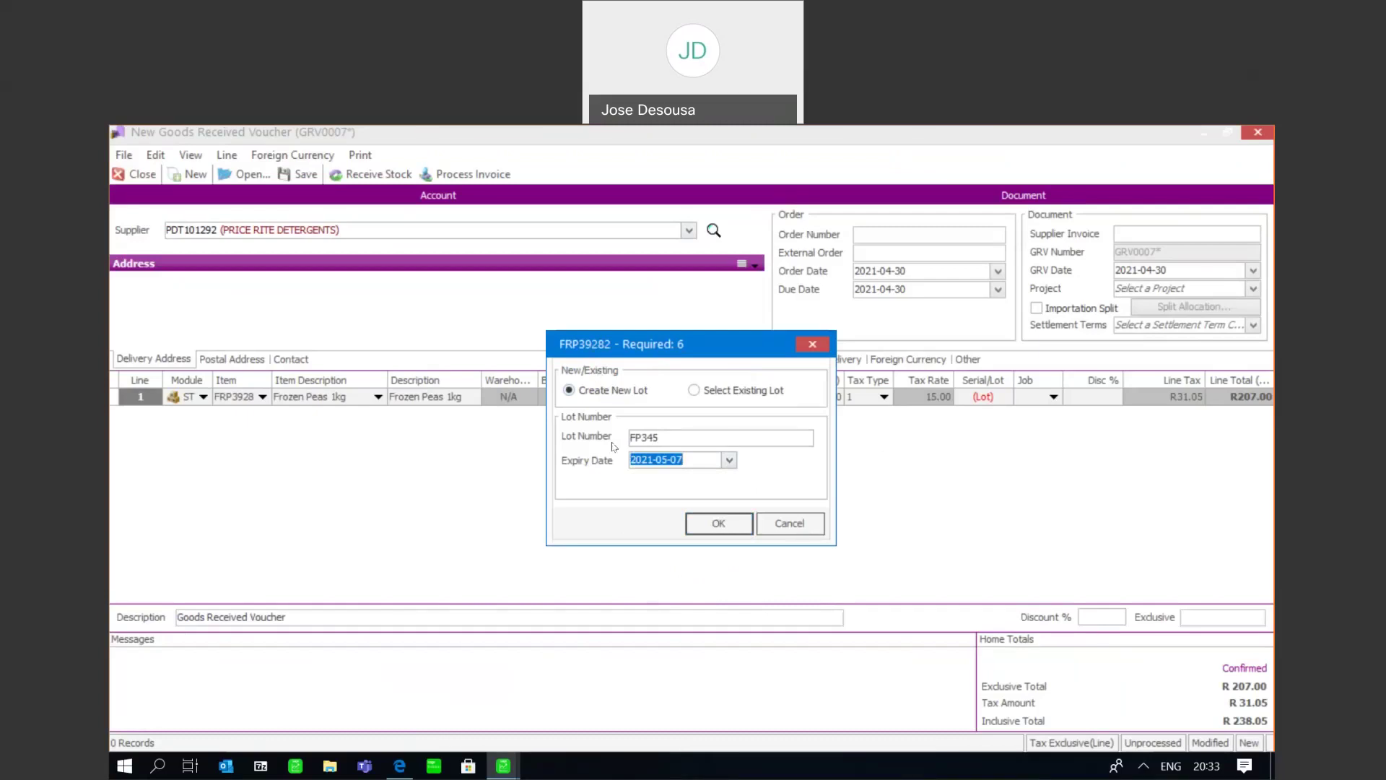
left_click(705, 522)
key("Tab")
key("Tab")
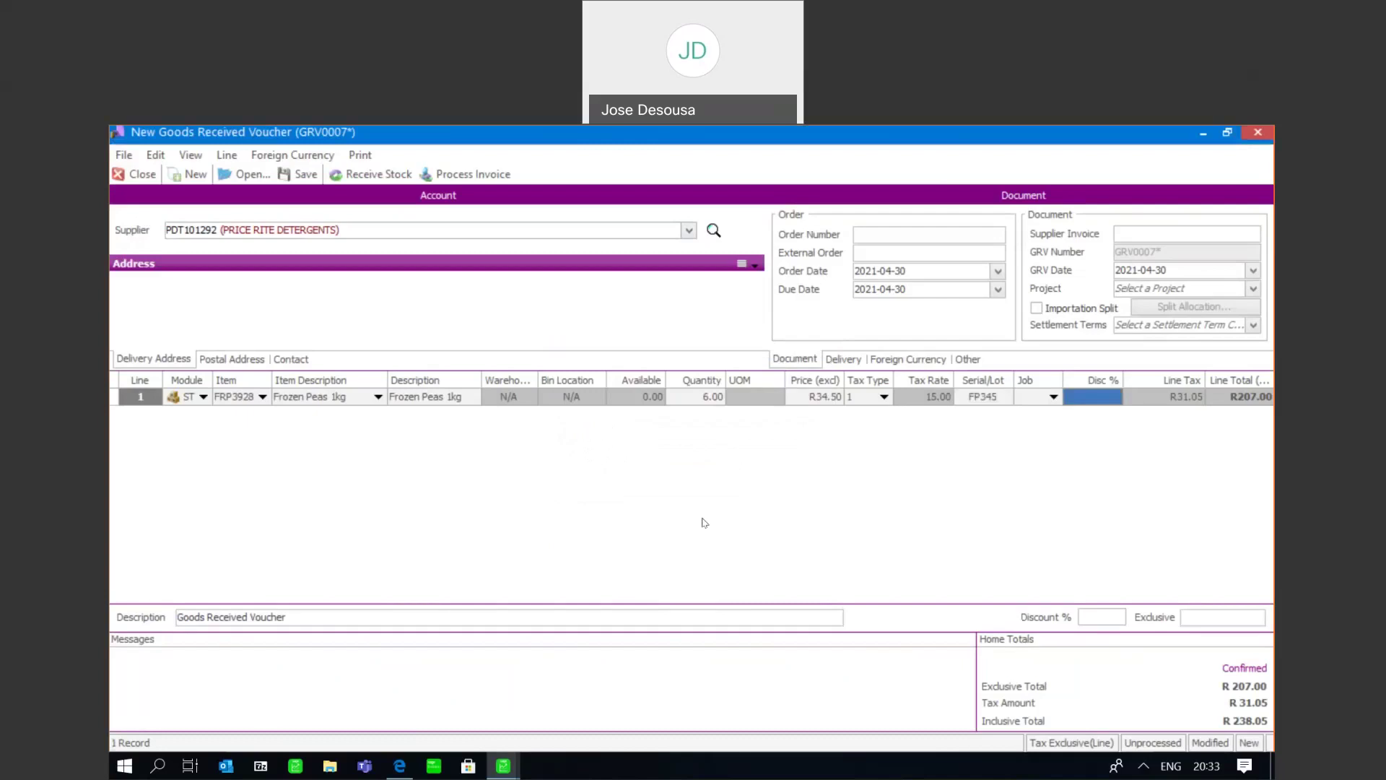
Enter the supplier invoice number and process the invoice for the goods received voucher.
left_click(1127, 232)
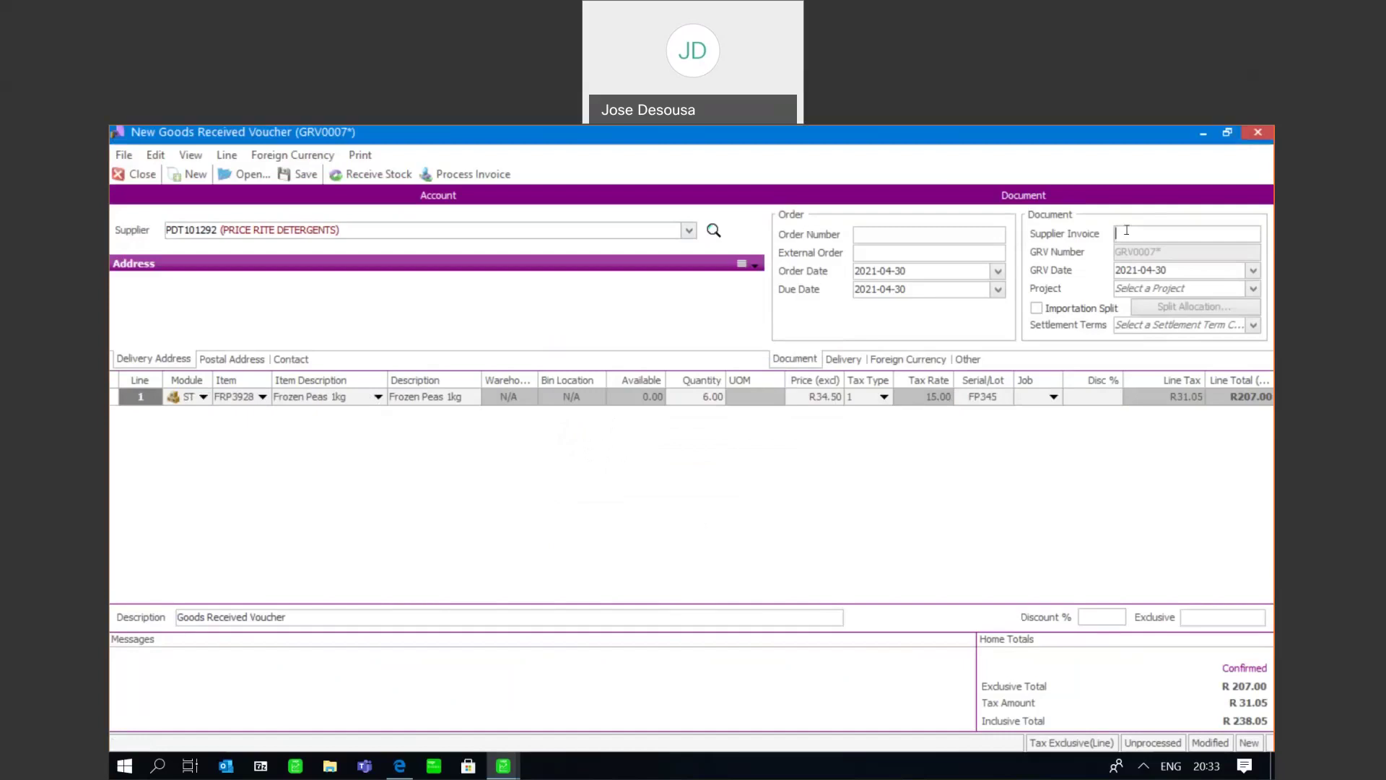
type("S123455")
left_click(466, 174)
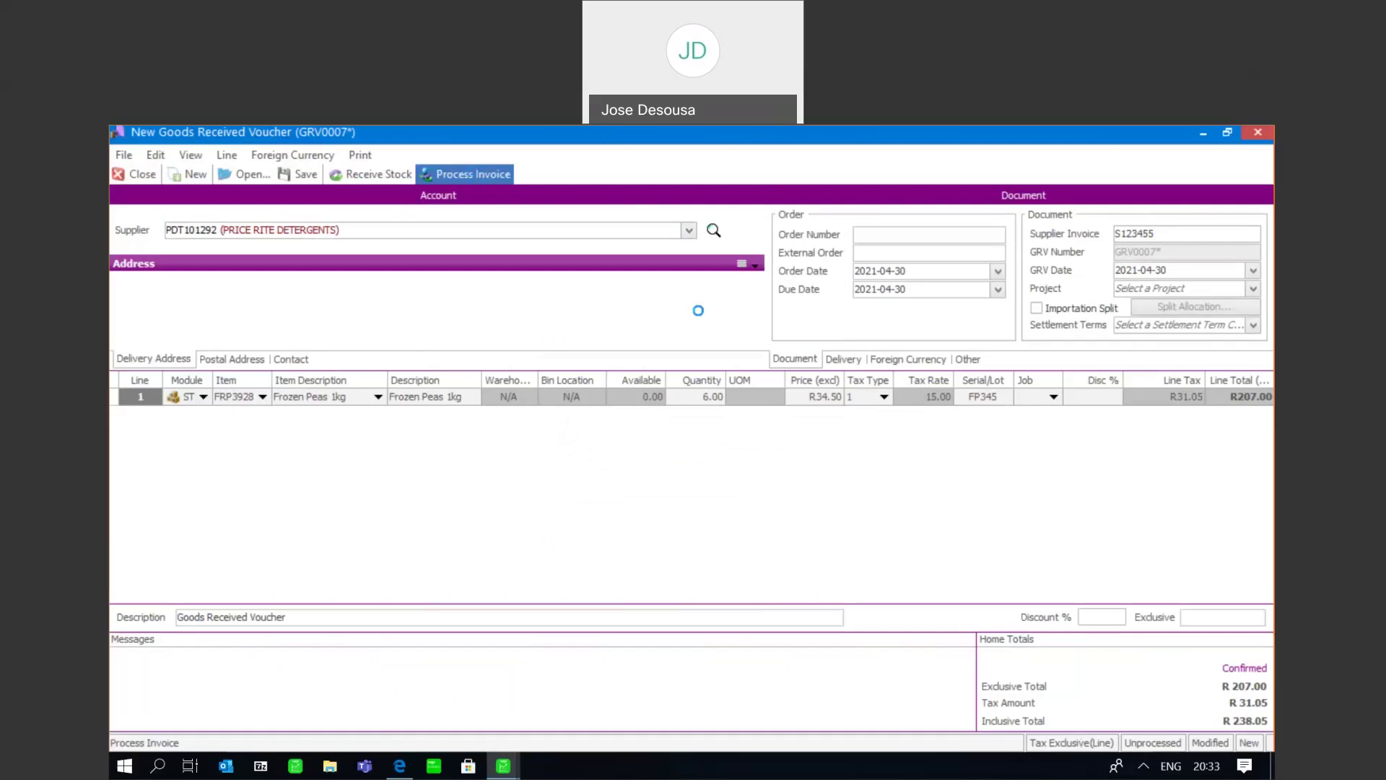
Decline printing the Goods Received Voucher, preview the Supplier Invoice document, and close the preview.
left_click(821, 490)
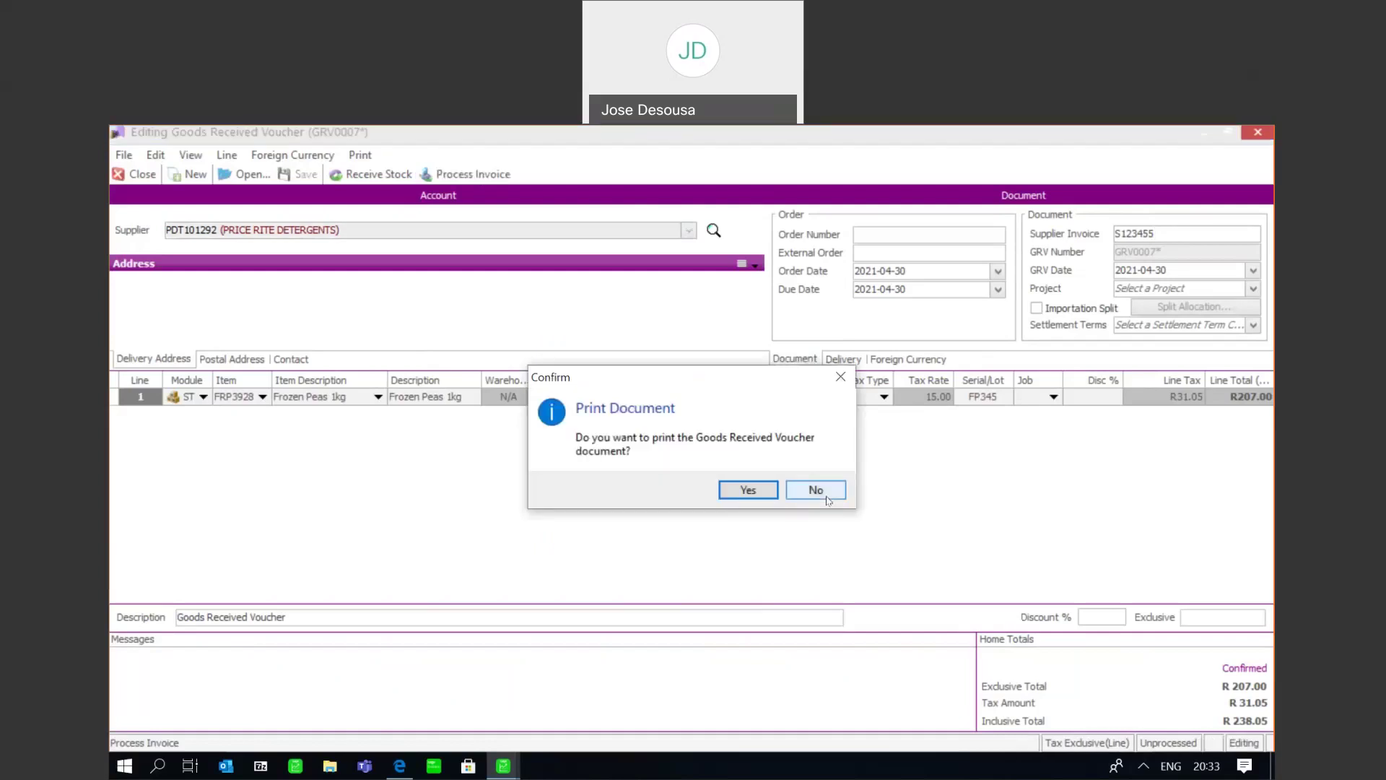
left_click(823, 494)
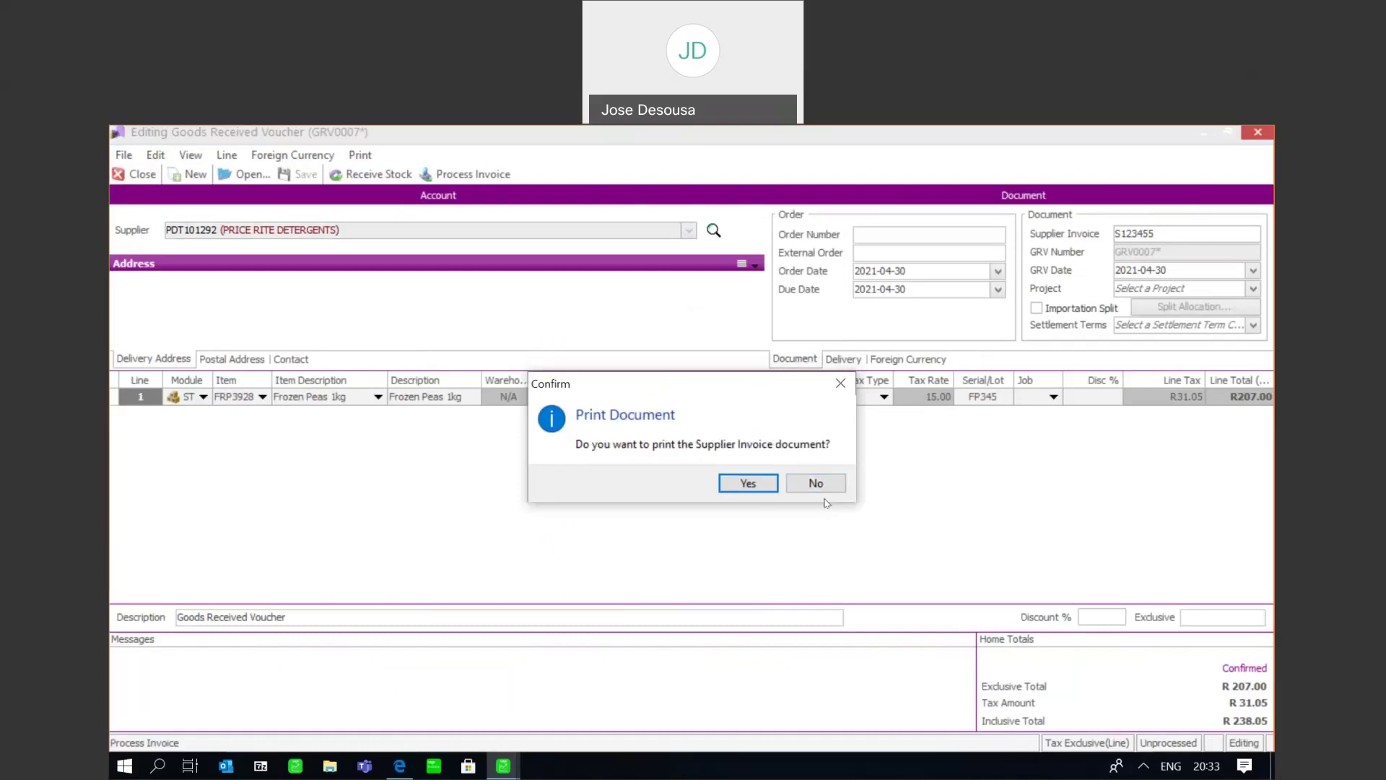
left_click(748, 489)
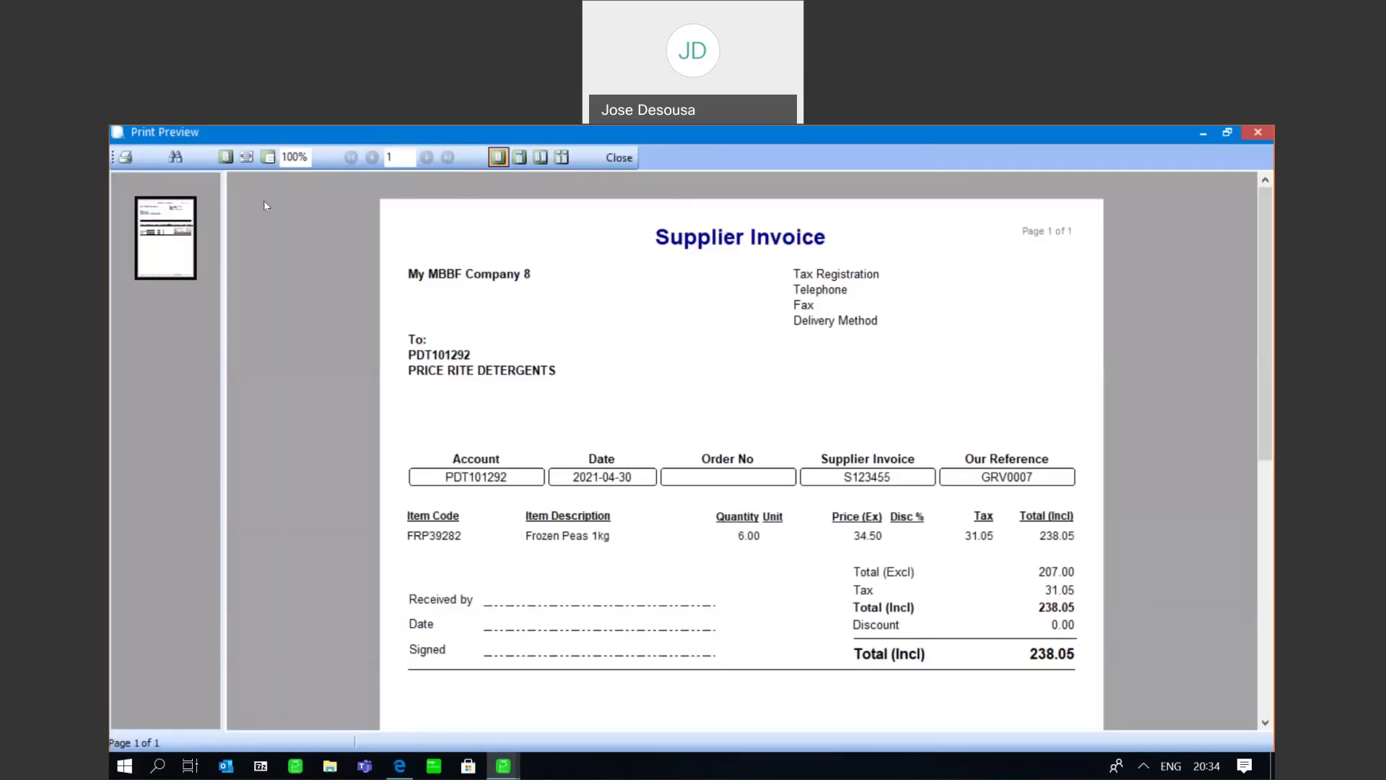
left_click(1269, 132)
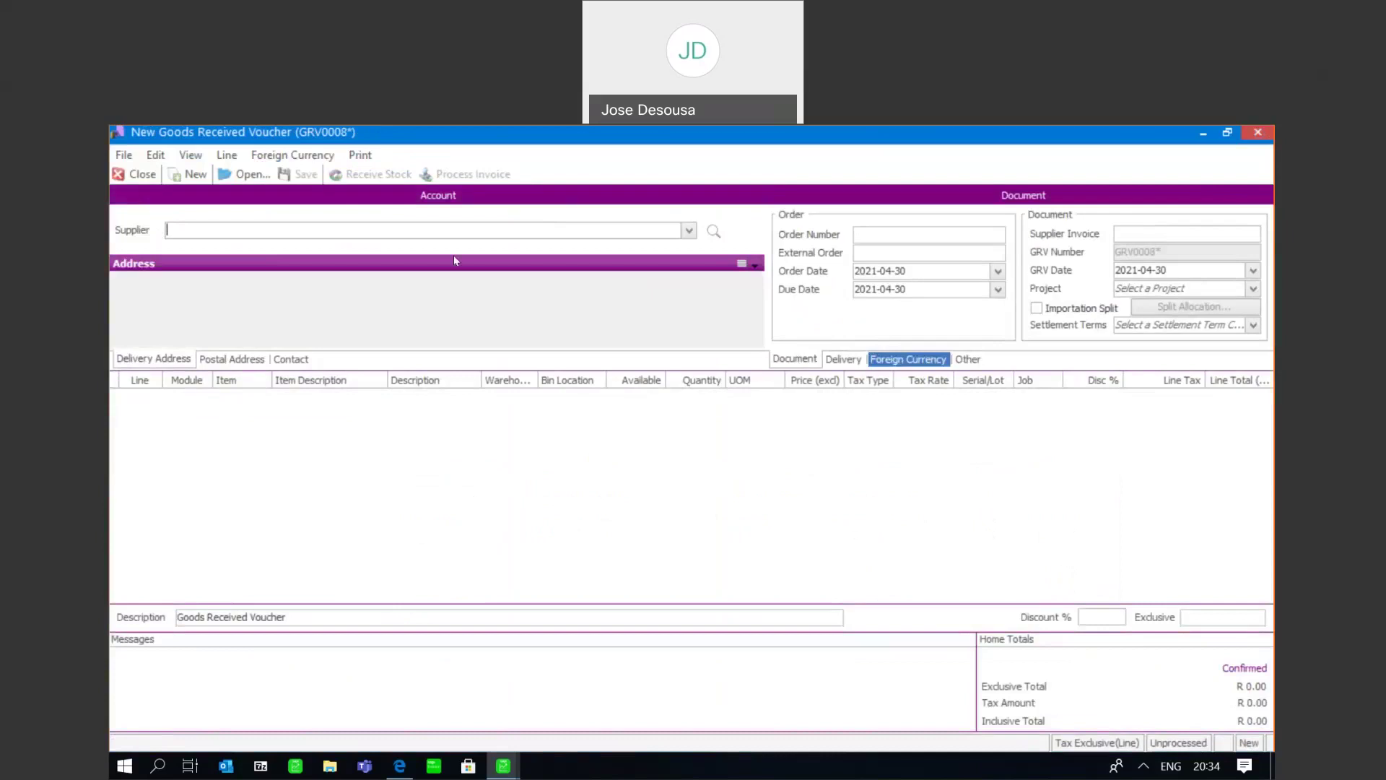
Select supplier PRICE RITE DETERGENTS and add a voucher line for item FRP39282, Frozen Peas 1kg, with quantity 8.
left_click(688, 231)
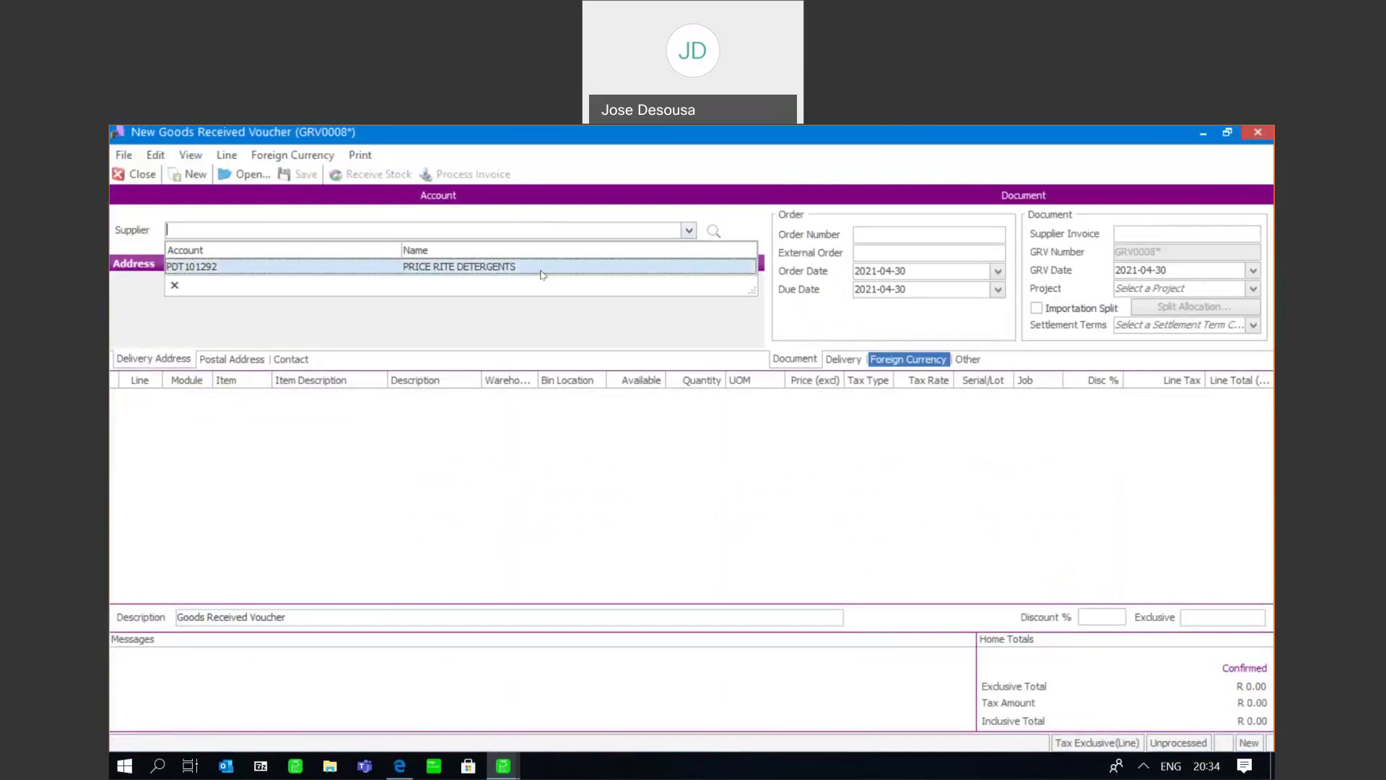
left_click(543, 273)
left_click(262, 396)
left_click(261, 515)
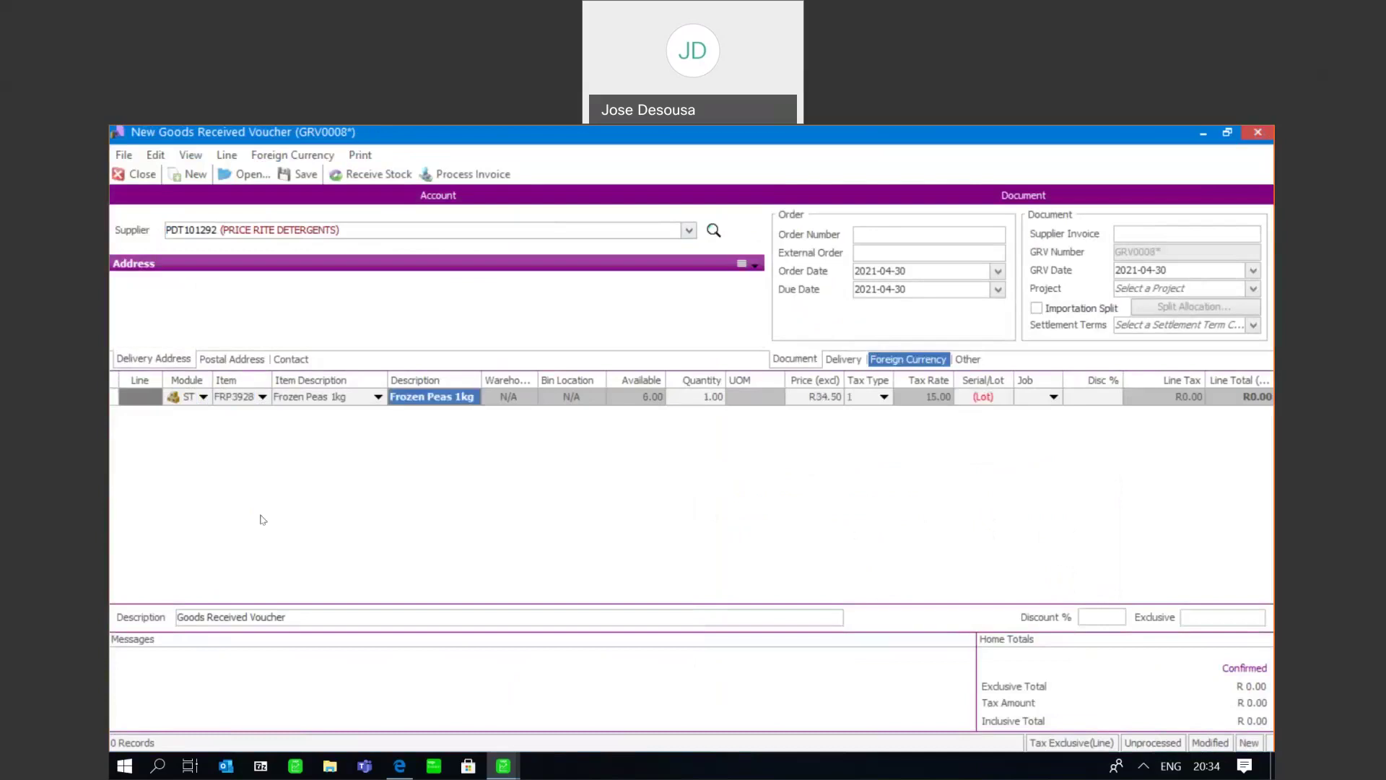
key("Tab")
type("8")
key("Tab")
key("Tab")
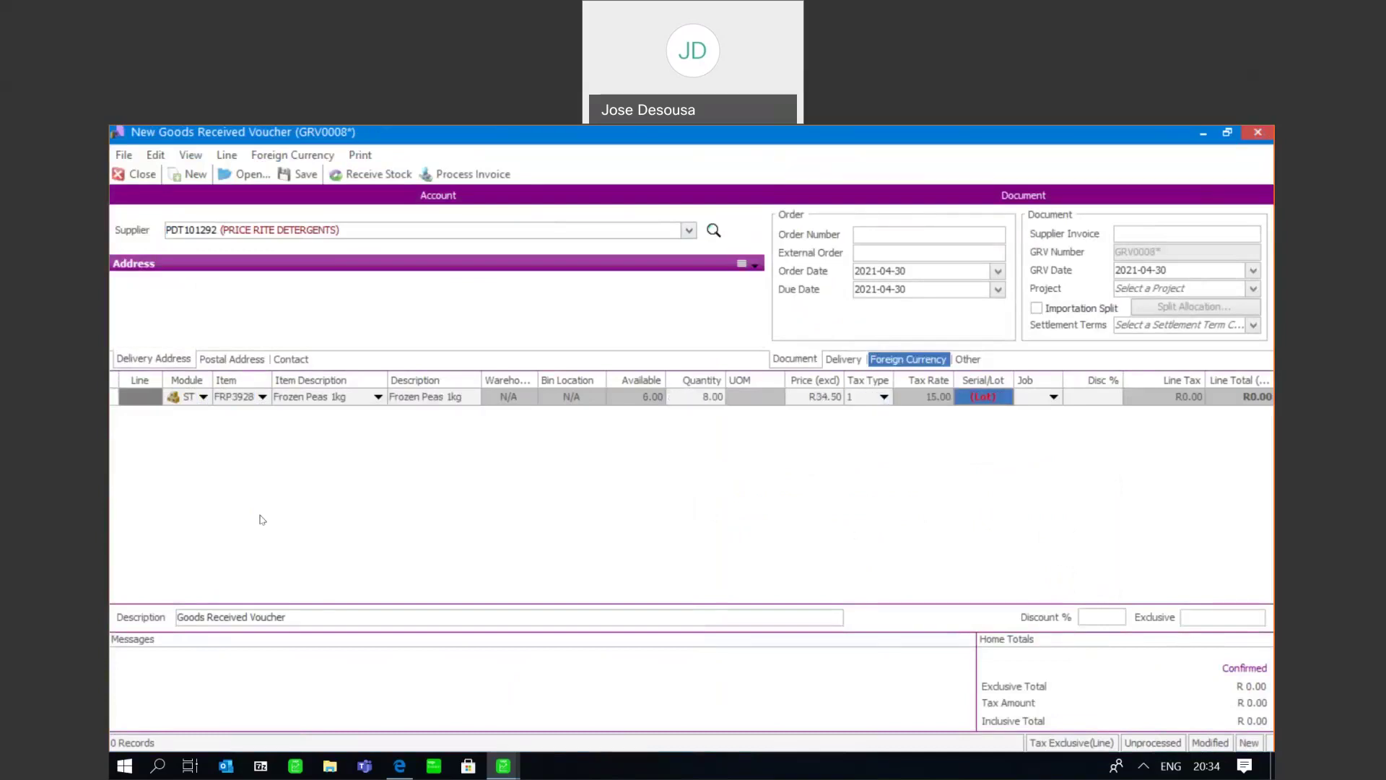
Open the lot assignment for the Frozen Peas line and check which existing lots are available.
left_click(993, 403)
left_click(990, 399)
left_click(632, 431)
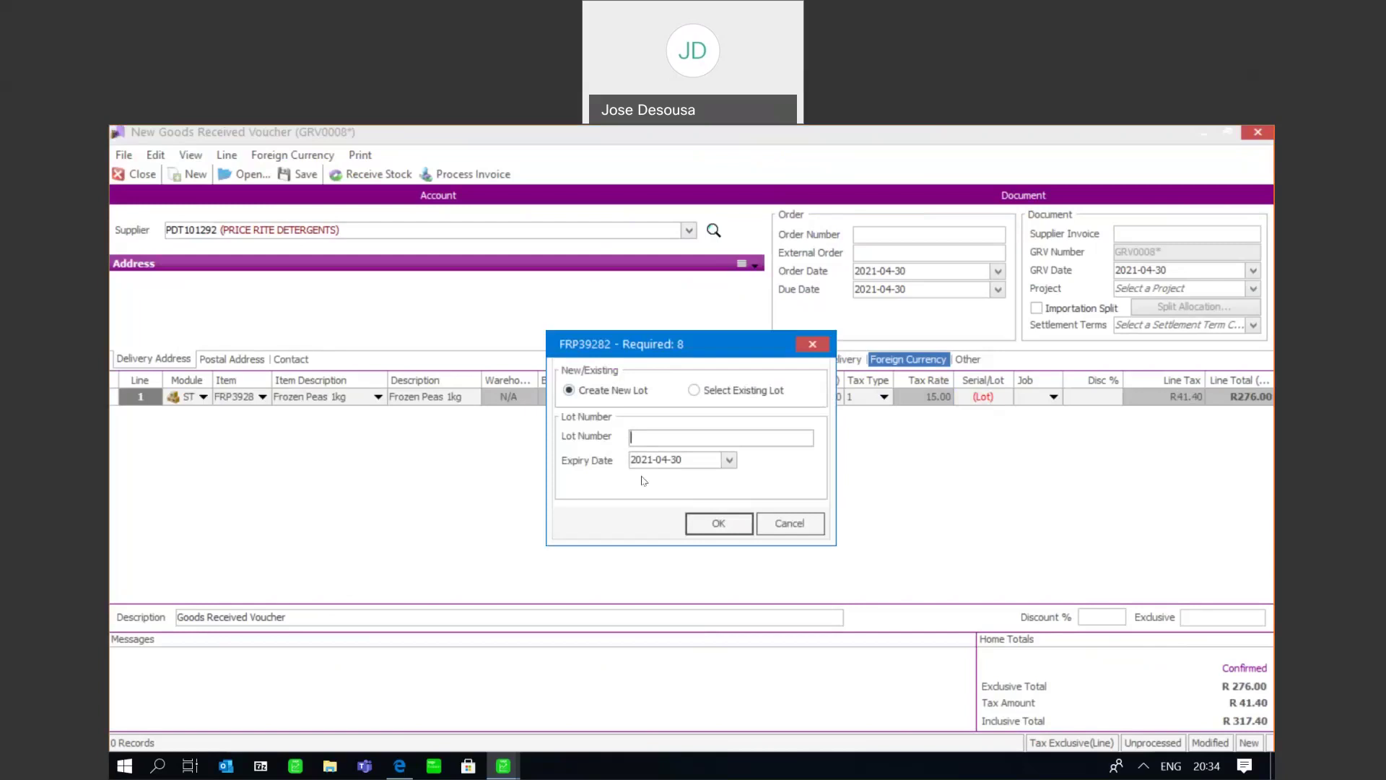
left_click(697, 392)
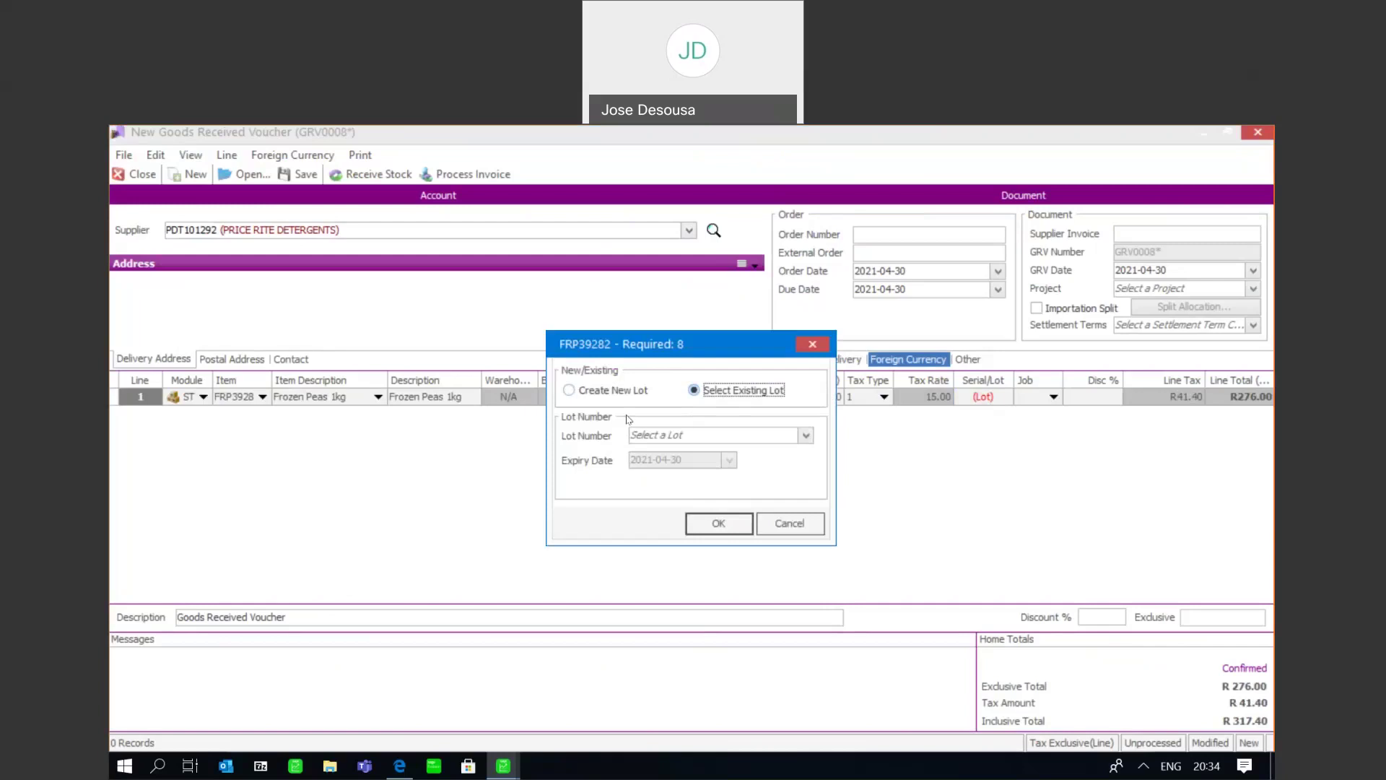
left_click(806, 436)
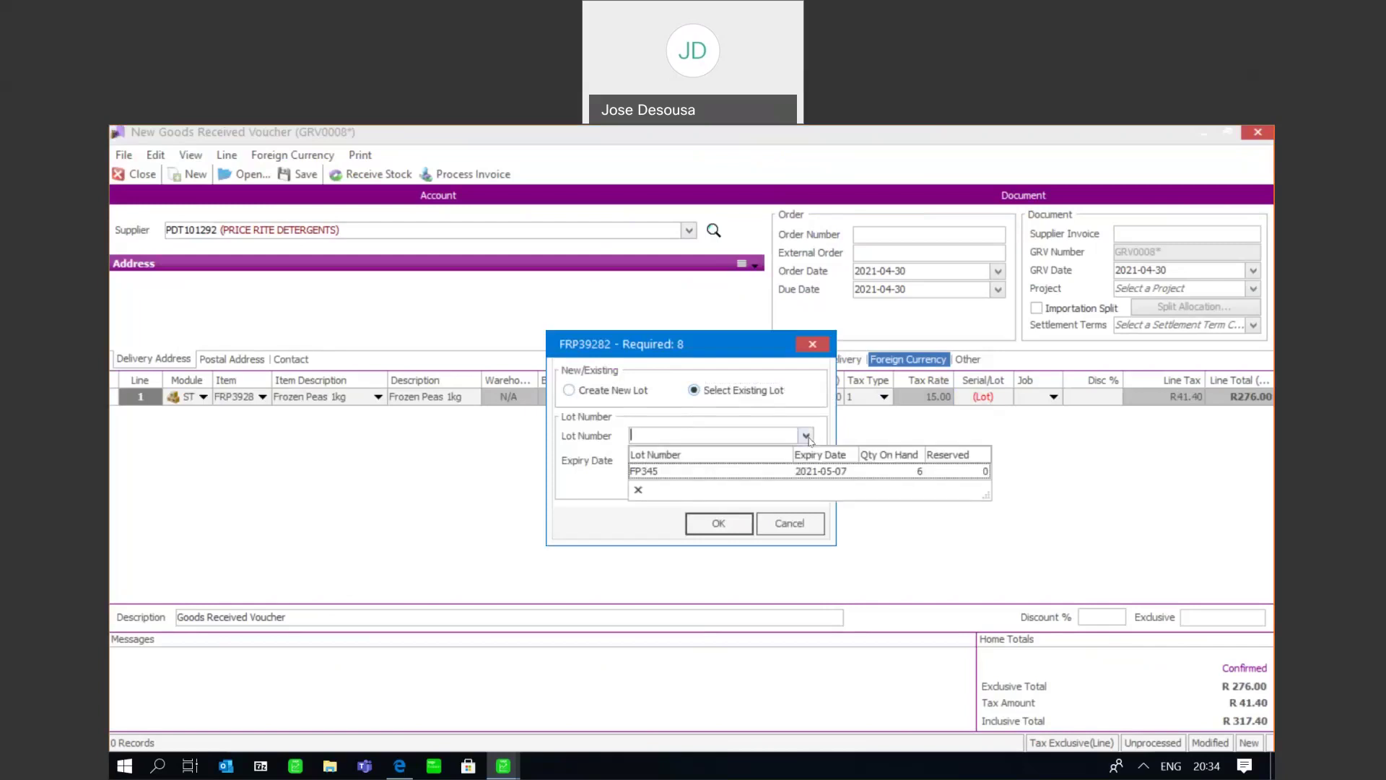
left_click(811, 389)
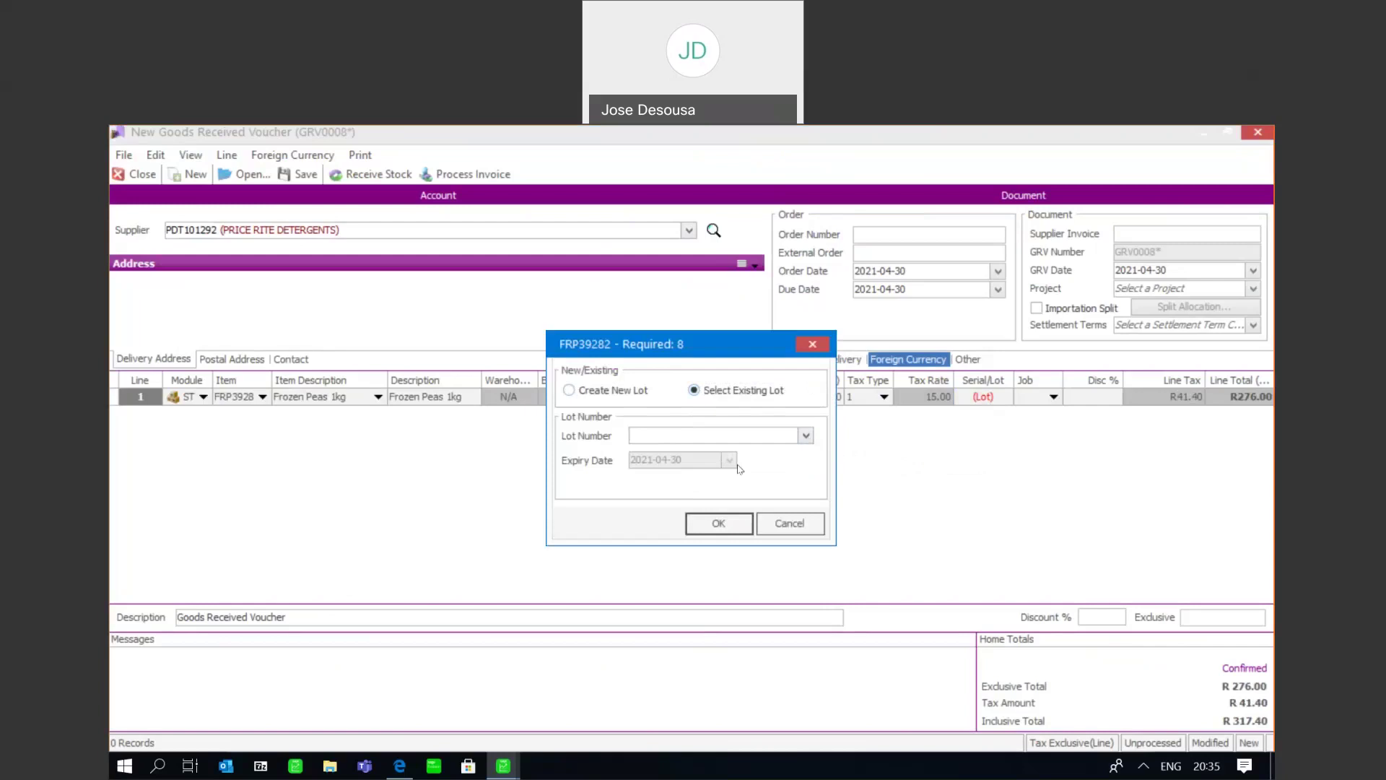
Create new lot FR987 with expiry date 2021-05-07 for the Frozen Peas line.
left_click(616, 394)
left_click(642, 435)
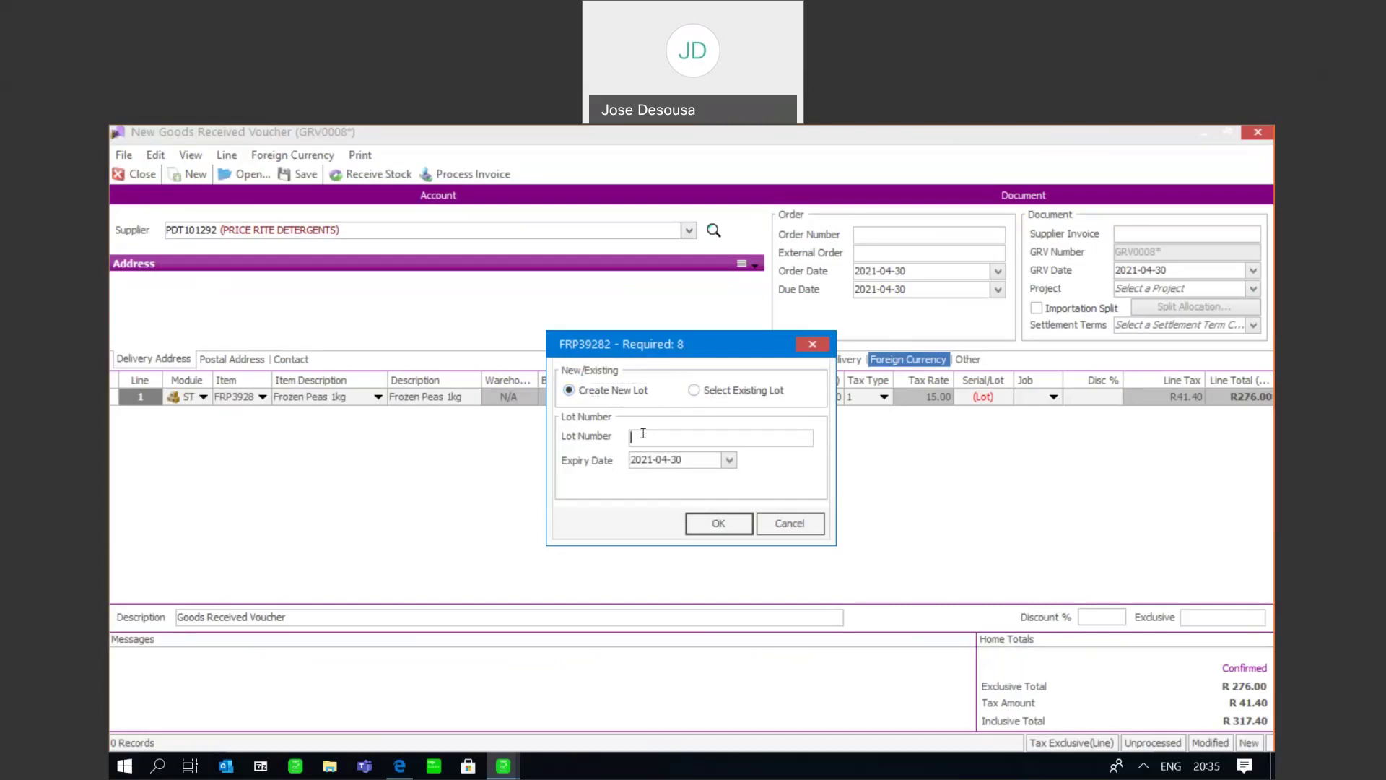
type("FR987")
left_click(707, 528)
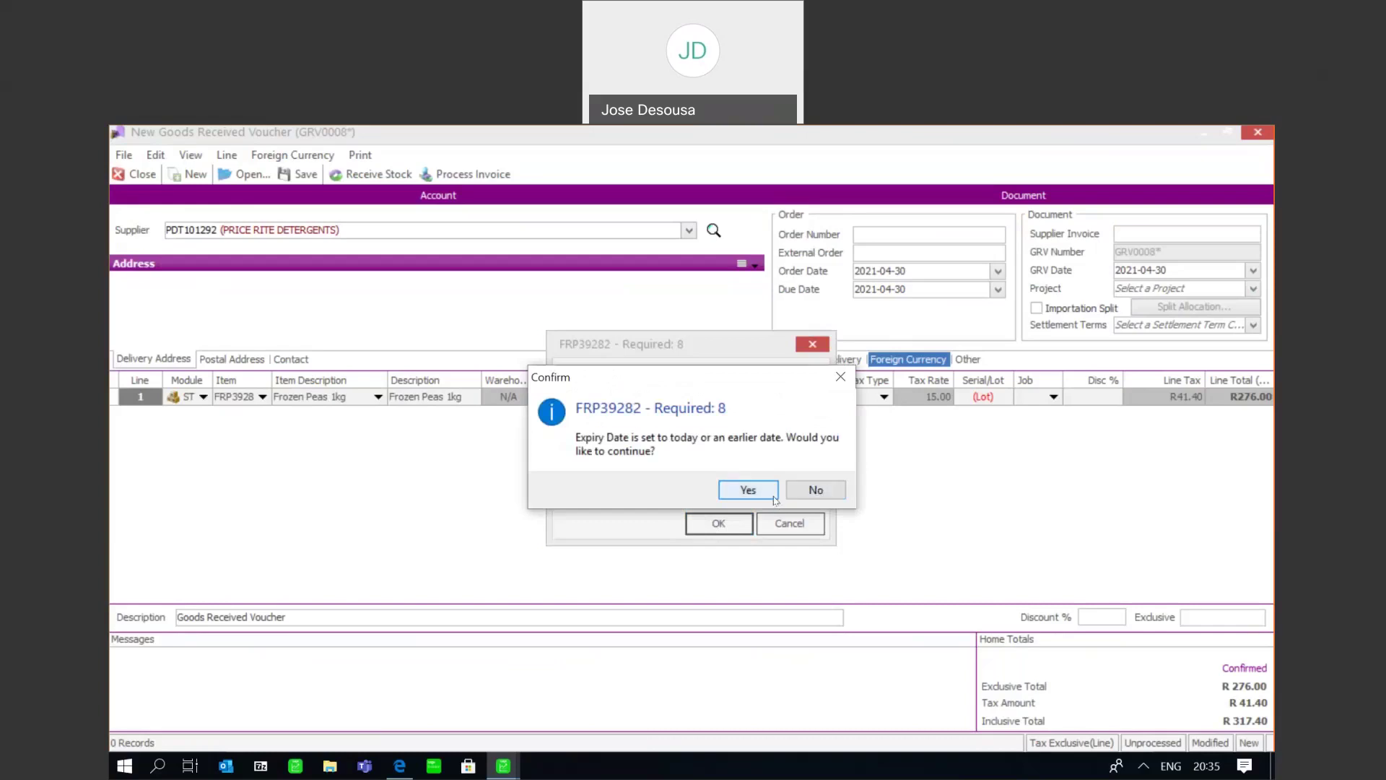
left_click(749, 486)
left_click(729, 460)
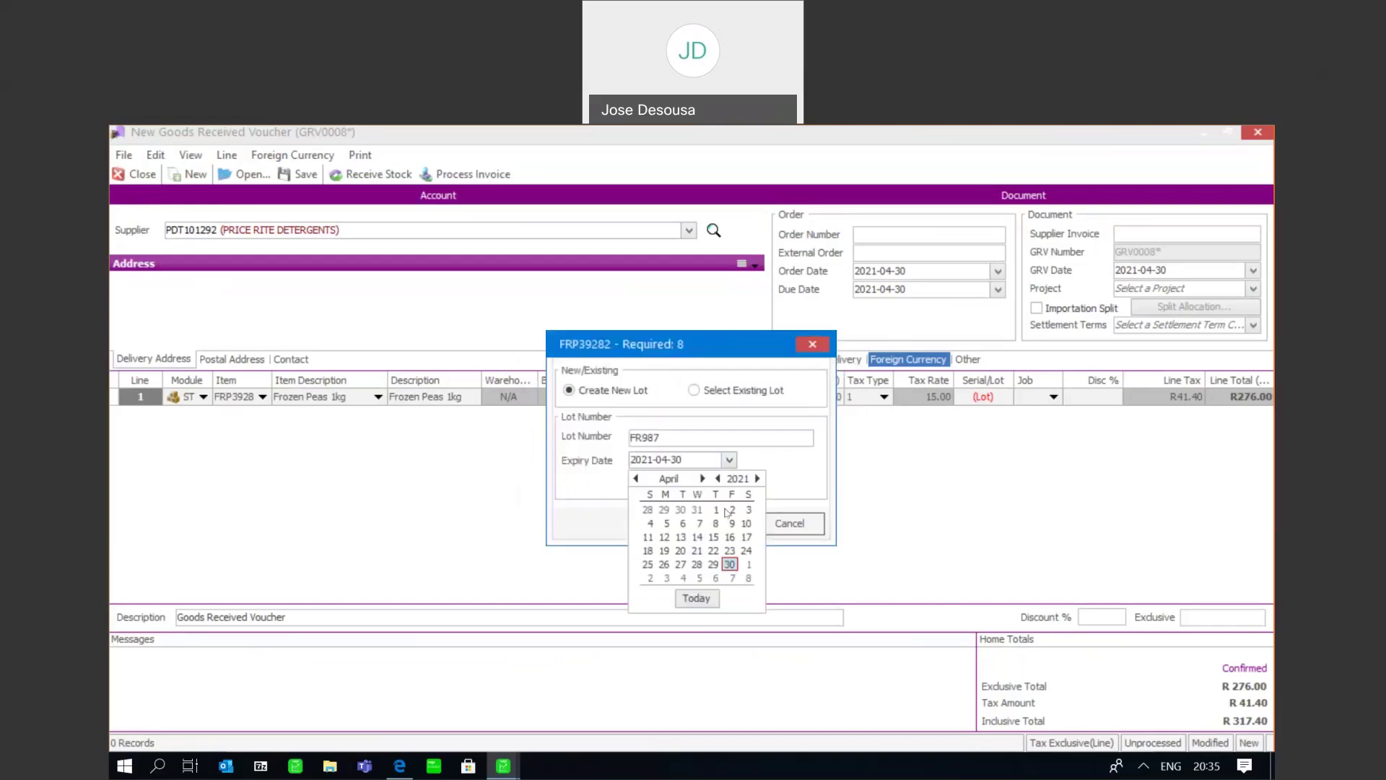
left_click(701, 479)
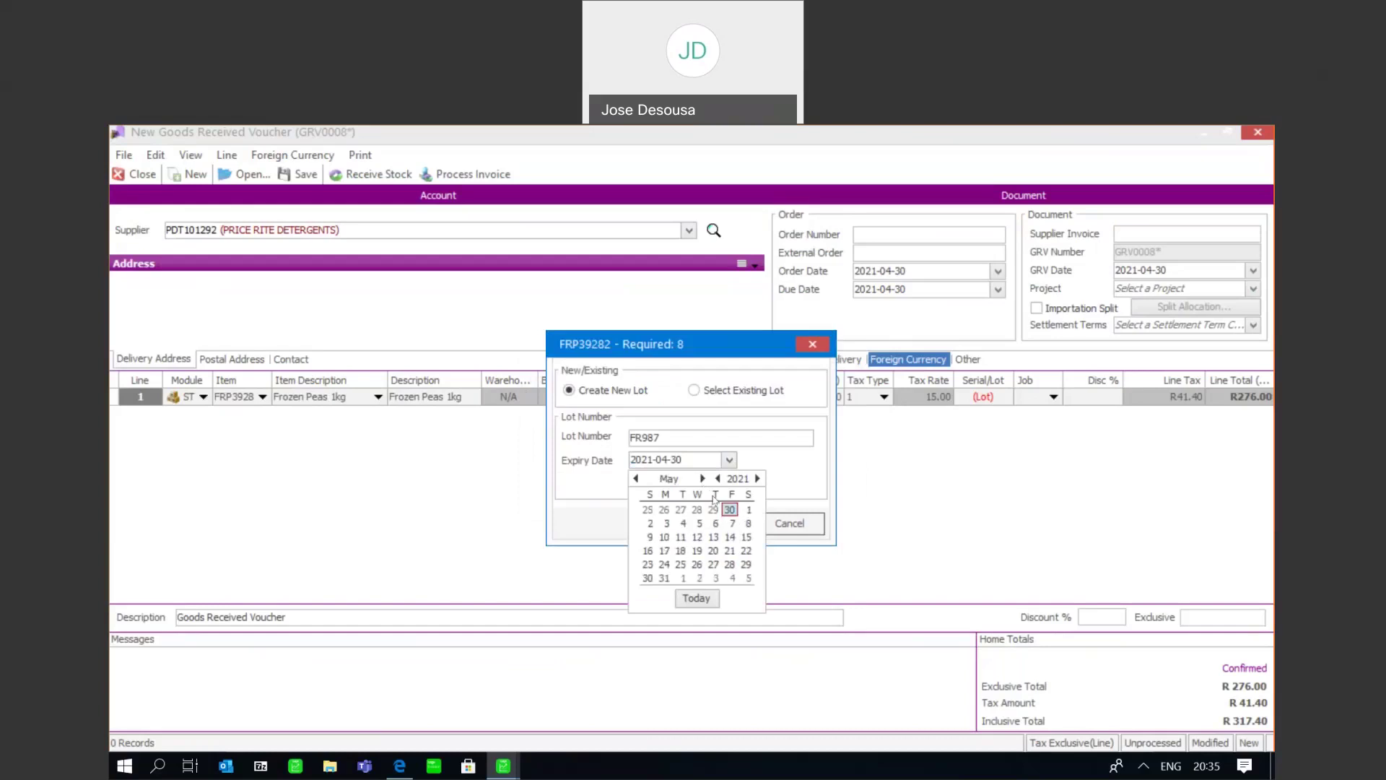
left_click(736, 526)
left_click(736, 526)
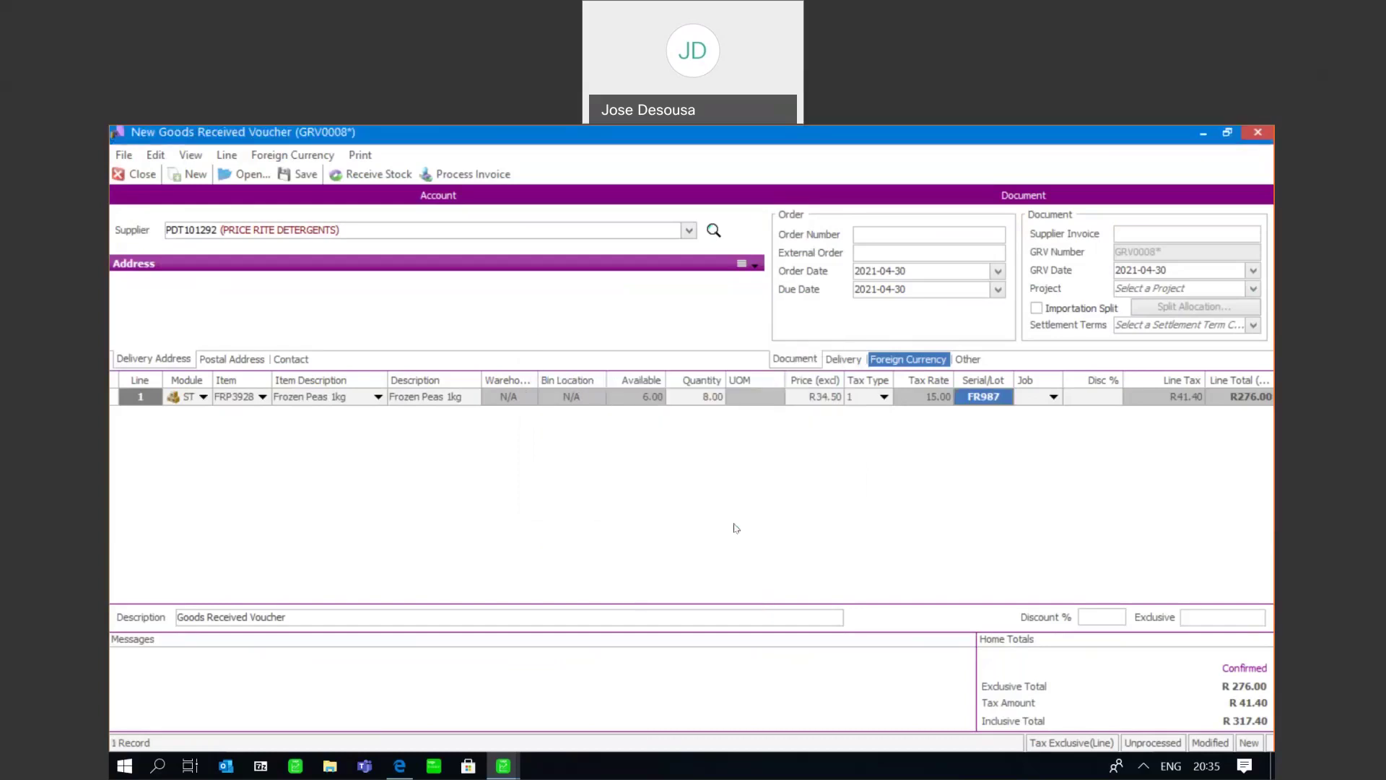
Enter the supplier invoice number and process the voucher's invoice, ignoring the account terms warning.
left_click(1118, 226)
type("S34")
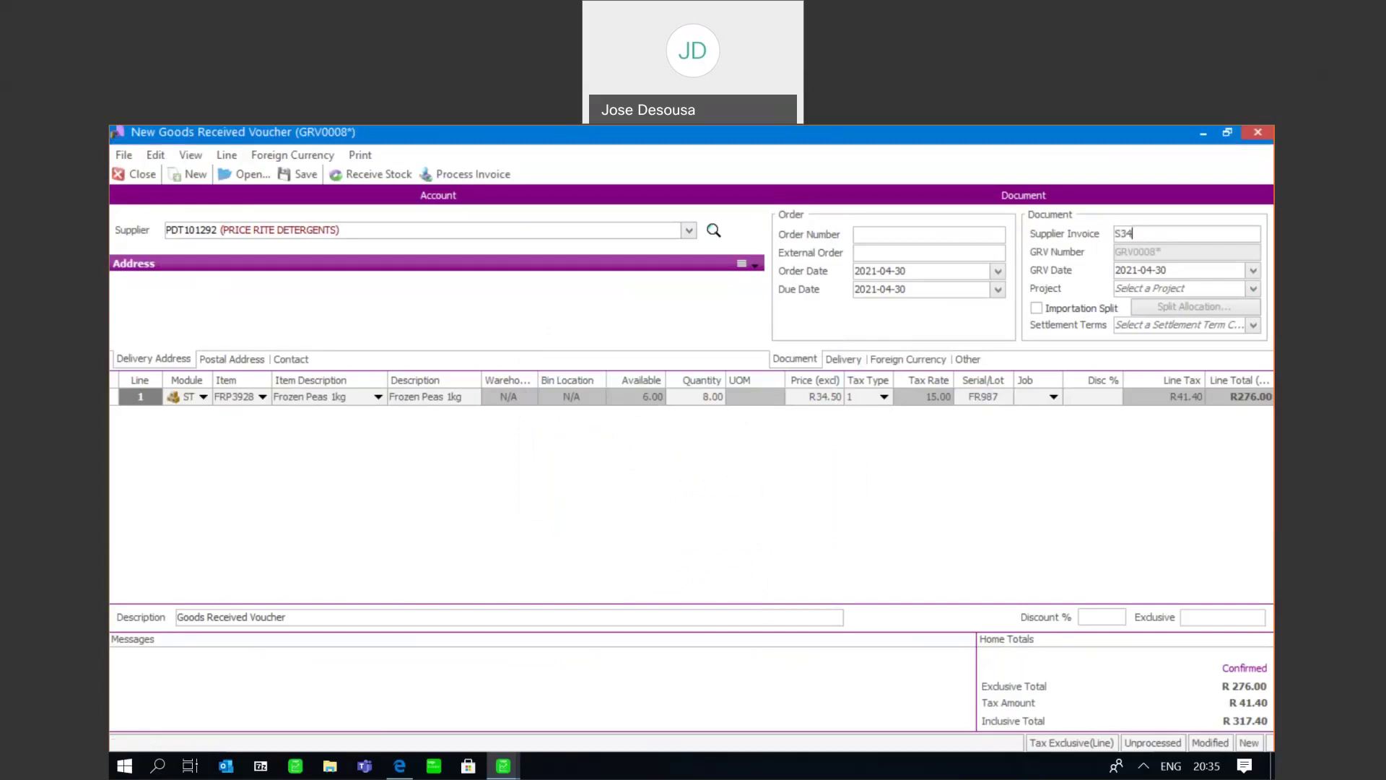
type("566789")
left_click(503, 179)
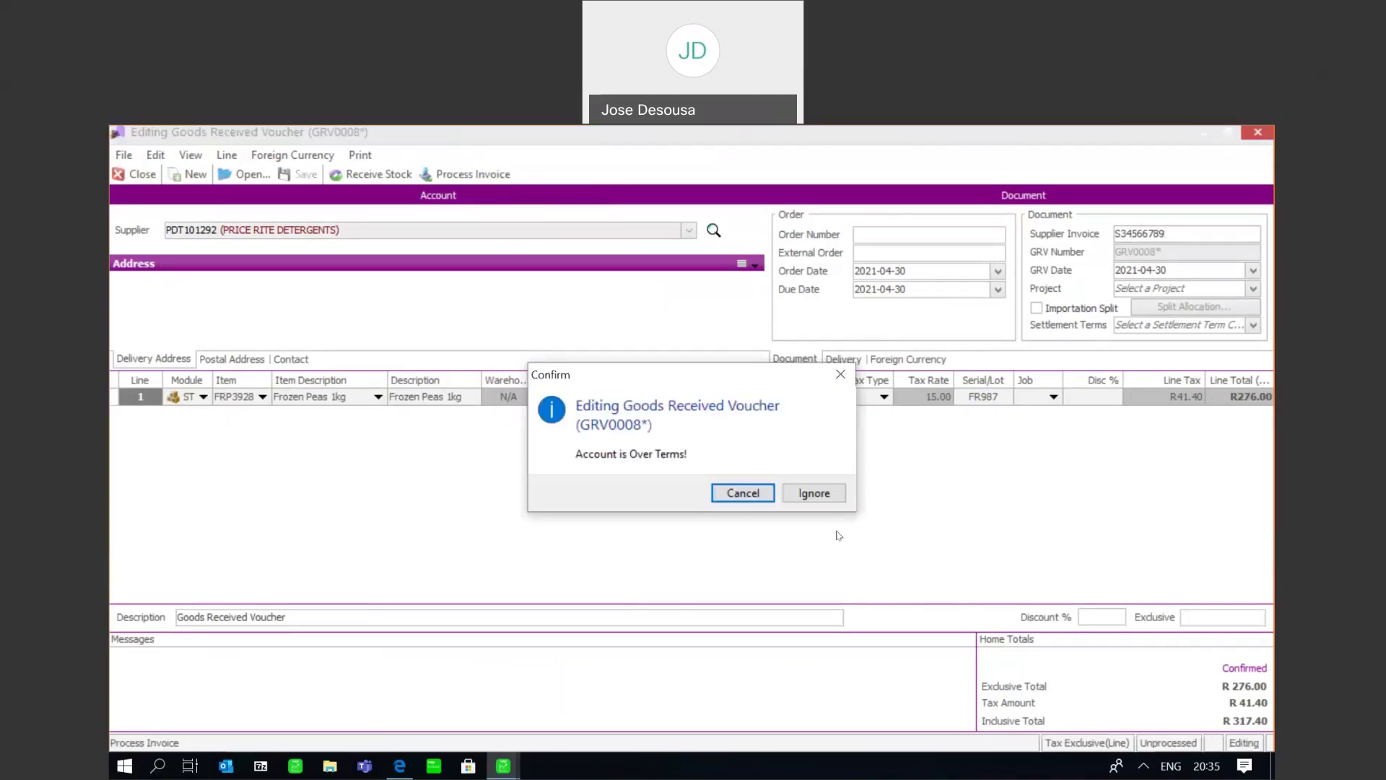
left_click(822, 491)
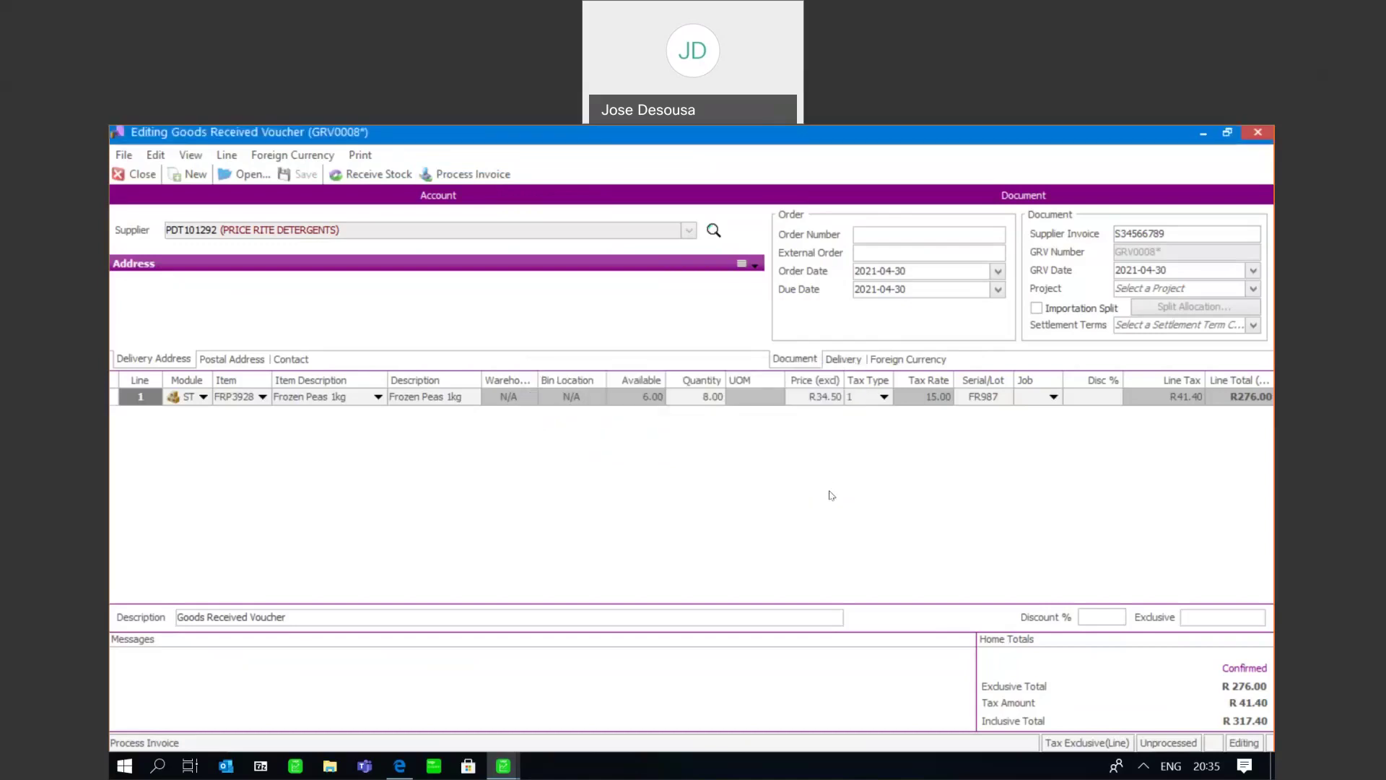
Decline printing the documents for the processed voucher and close the goods received voucher window.
left_click(830, 495)
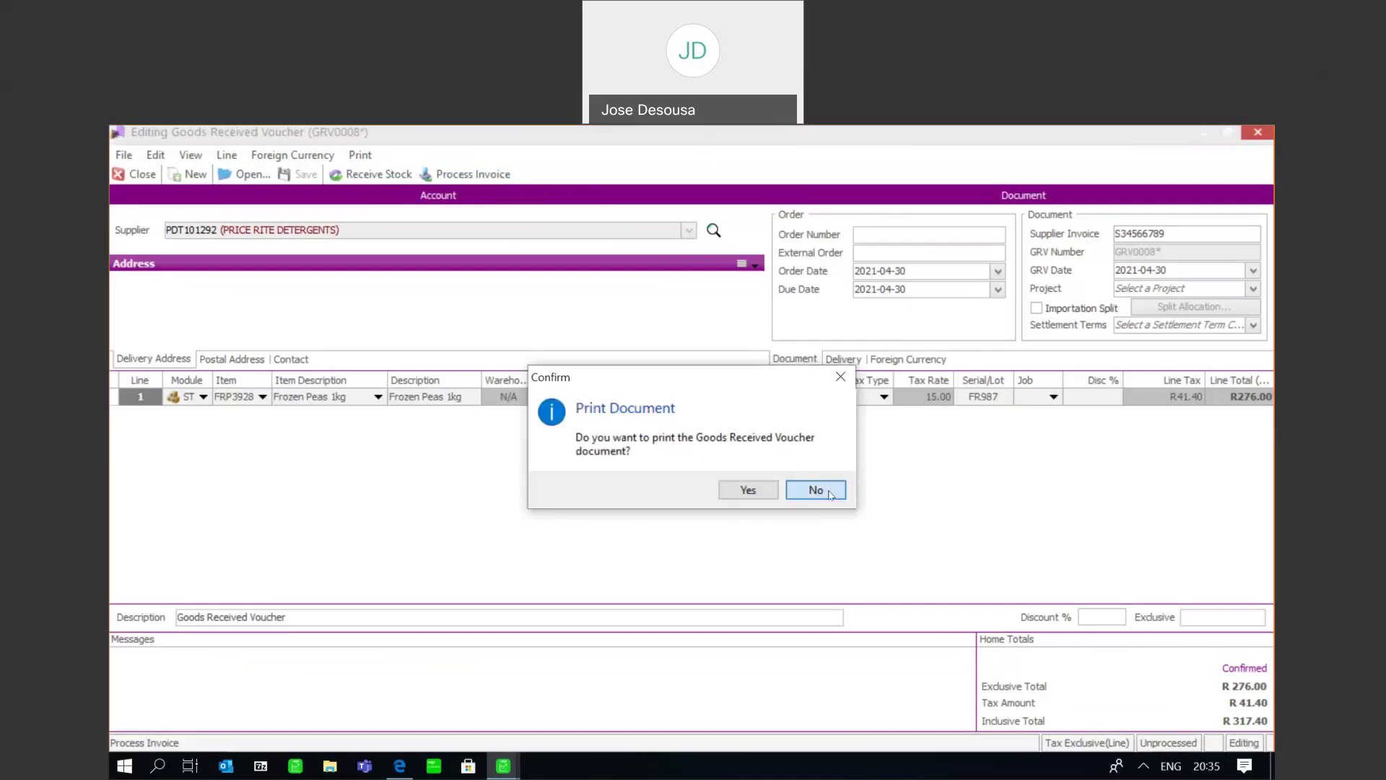
left_click(803, 485)
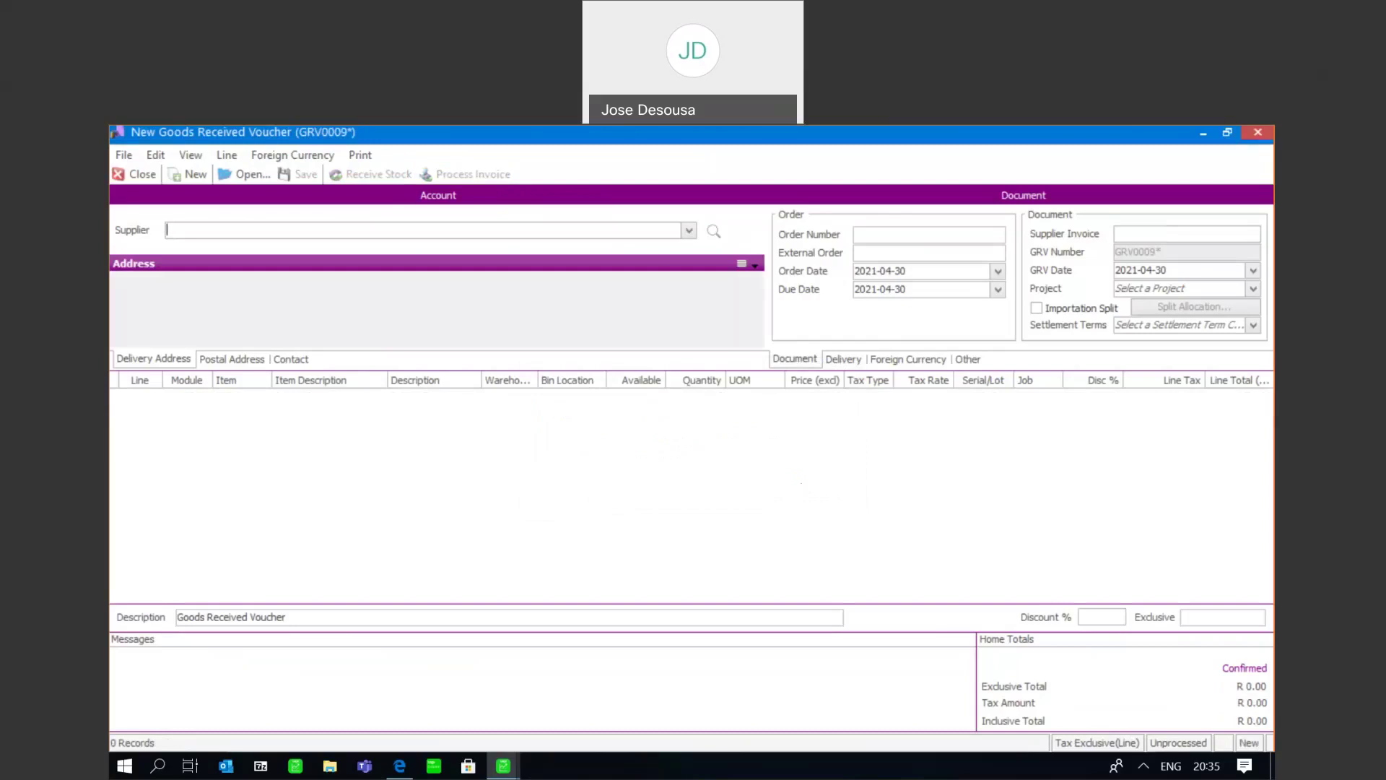
left_click(127, 173)
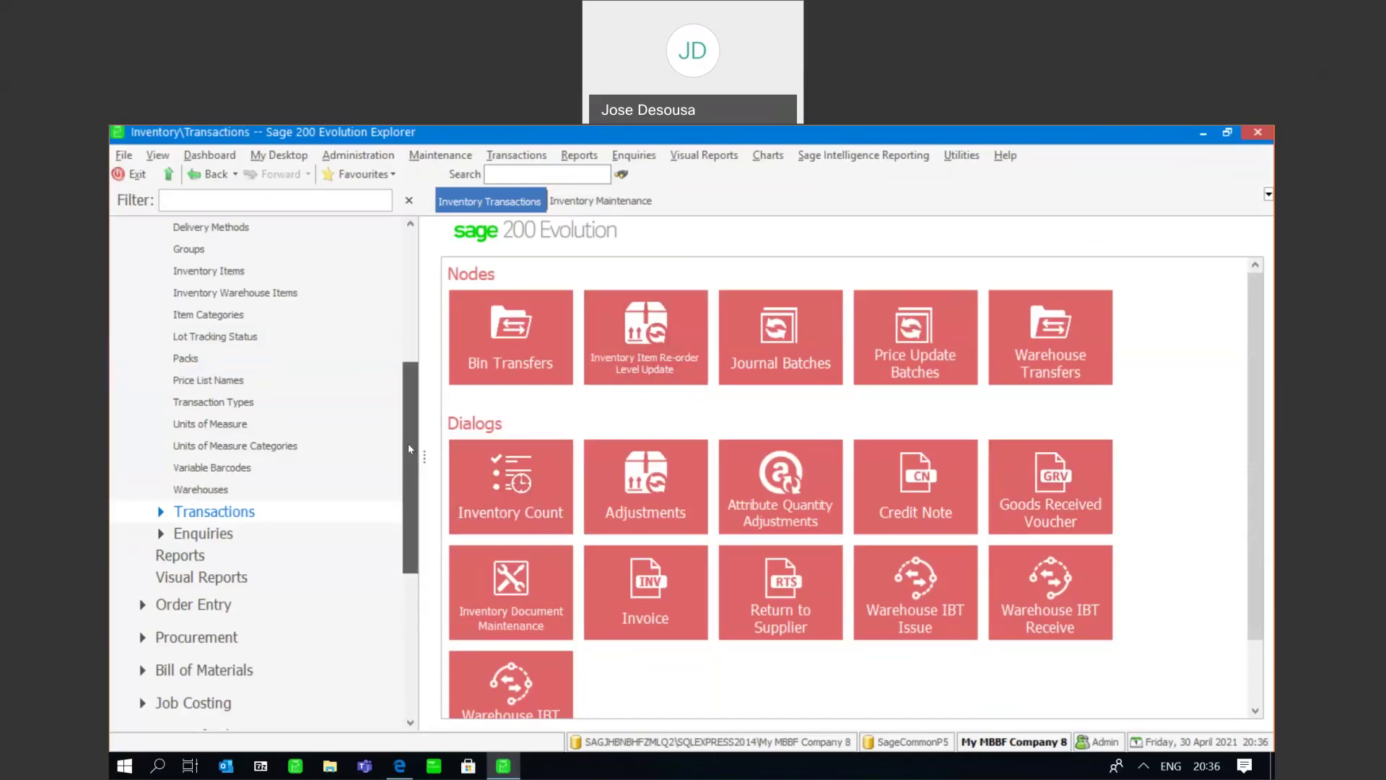
Open Lot Tracking under inventory maintenance and select item FRP39282 with lot number FP345.
scroll(409, 444, "up", 3)
left_click(265, 365)
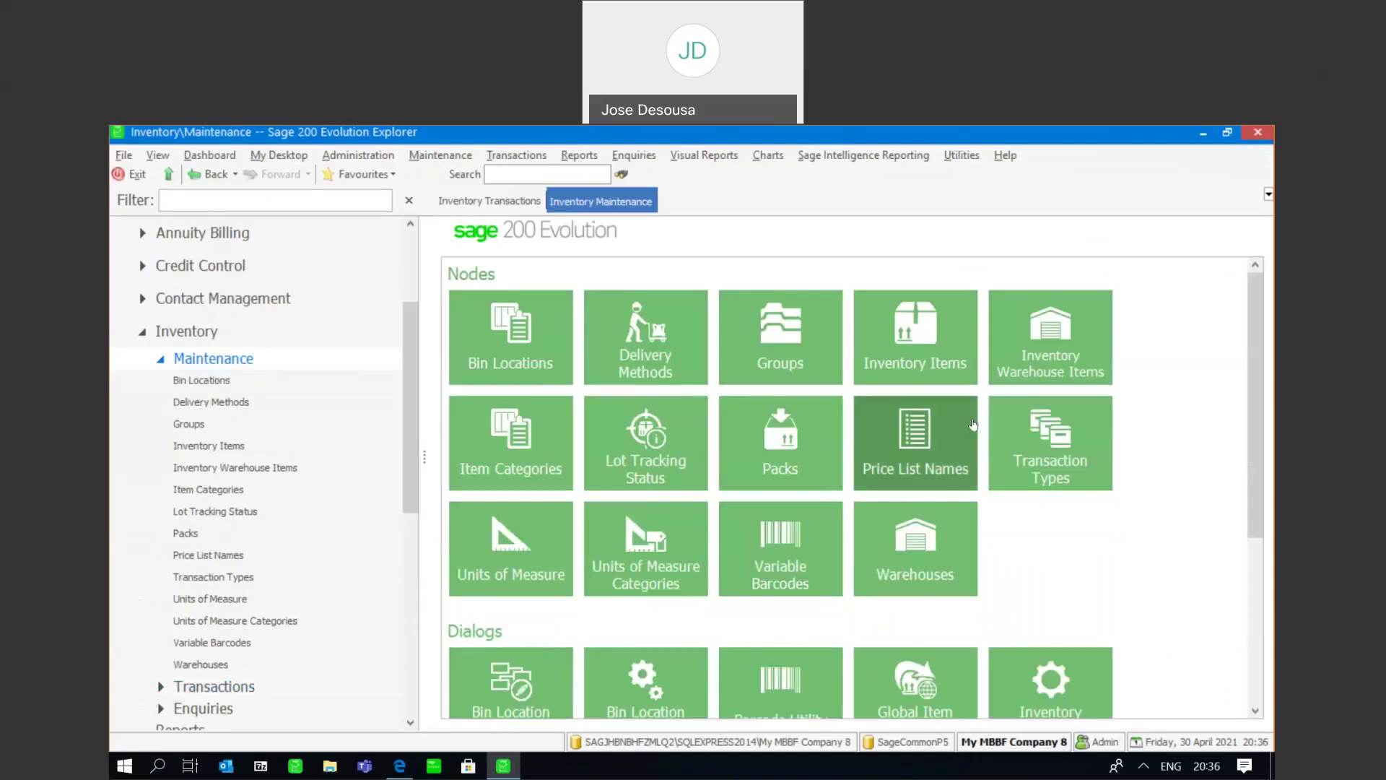
left_click_drag(1255, 325, 1267, 457)
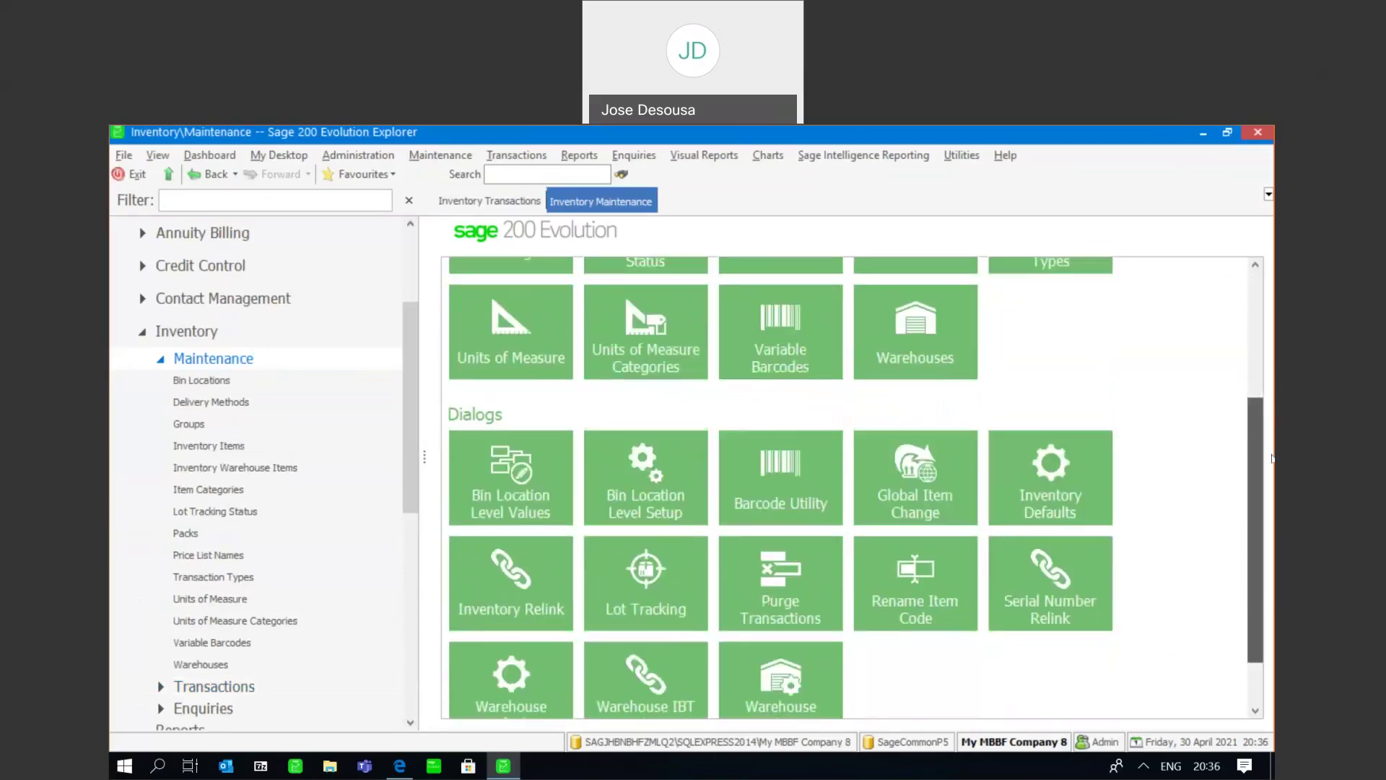
left_click(649, 574)
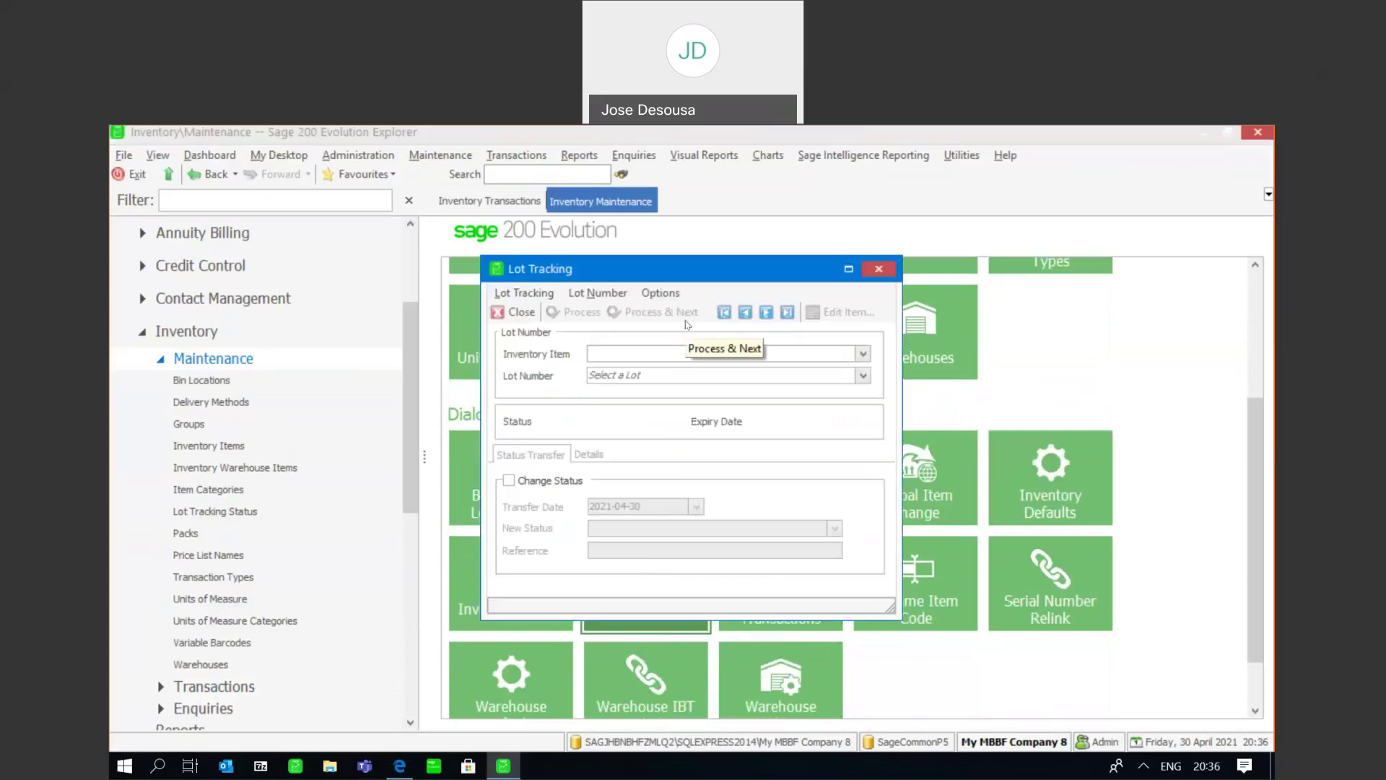
left_click(864, 353)
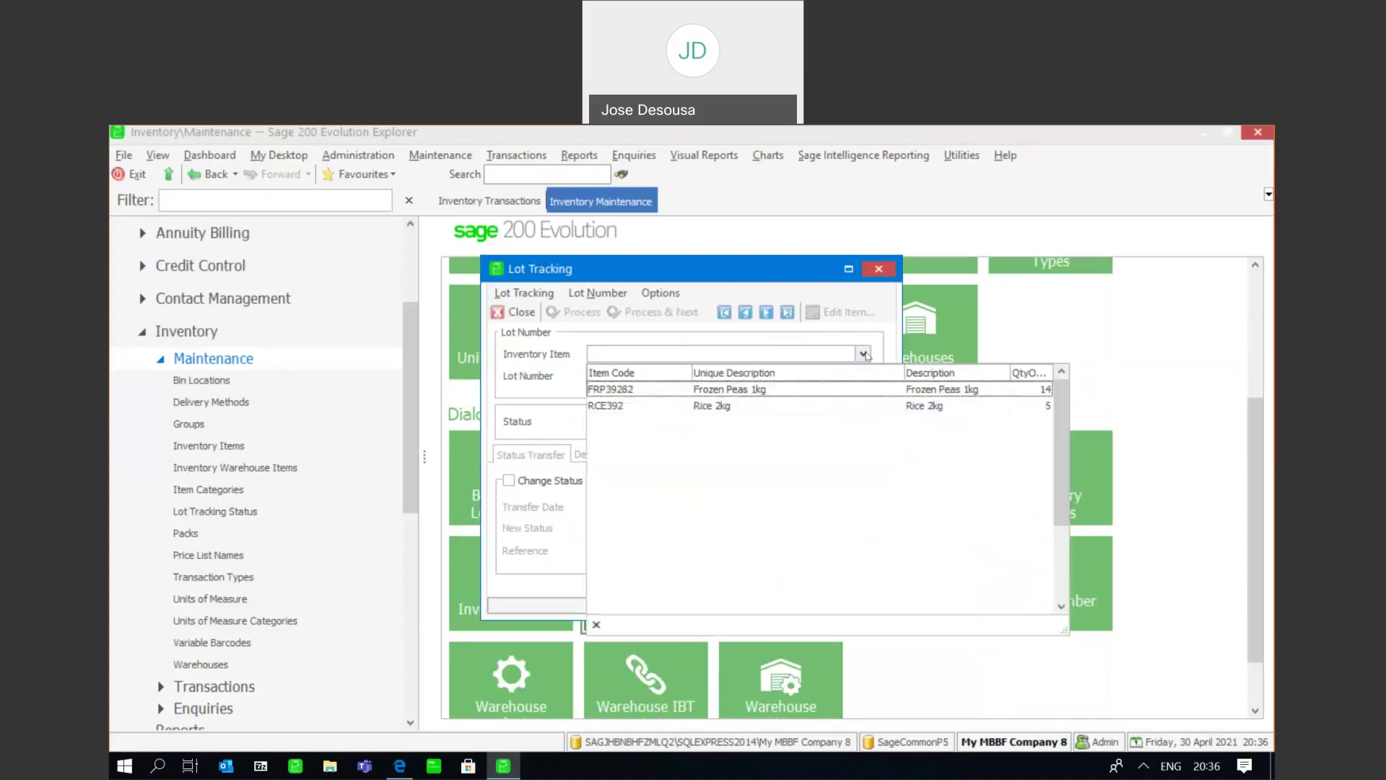
left_click(764, 390)
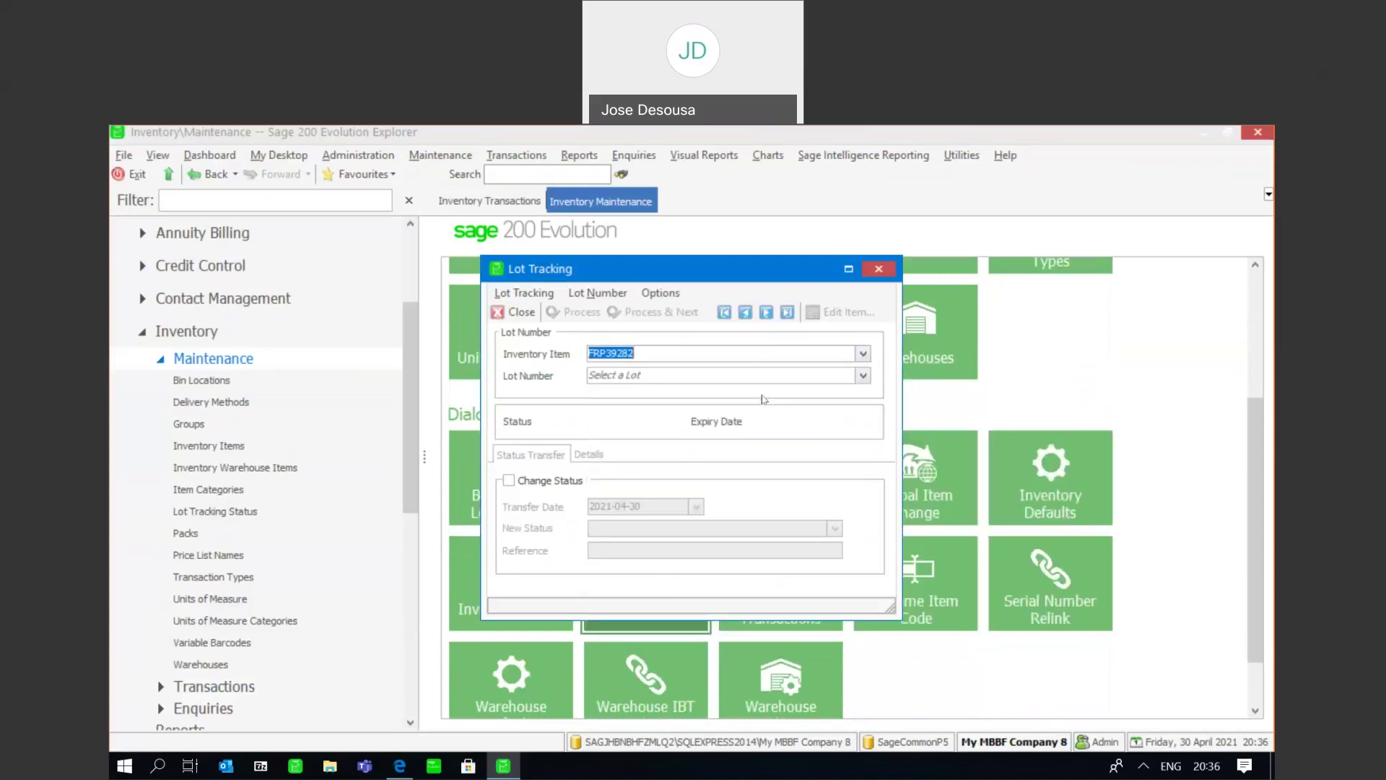
left_click(862, 378)
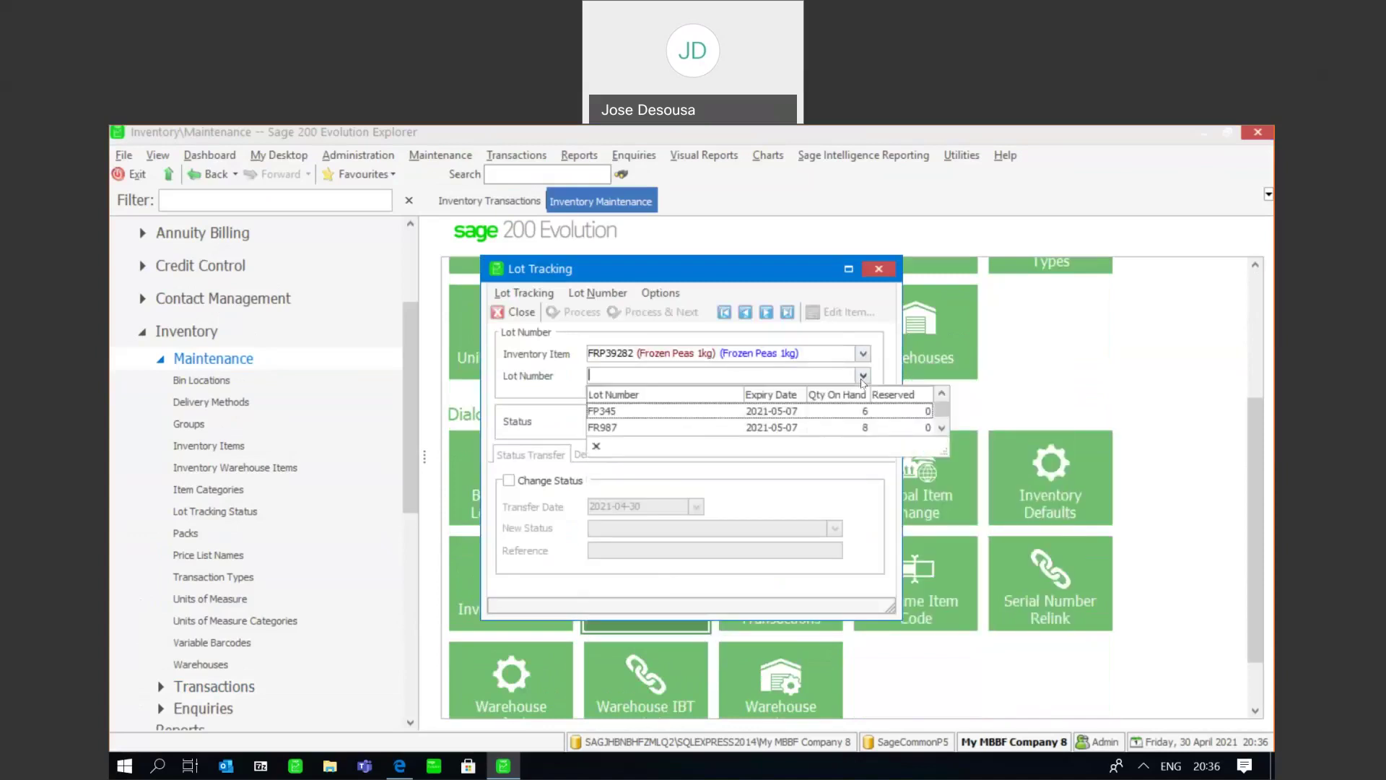
left_click(684, 414)
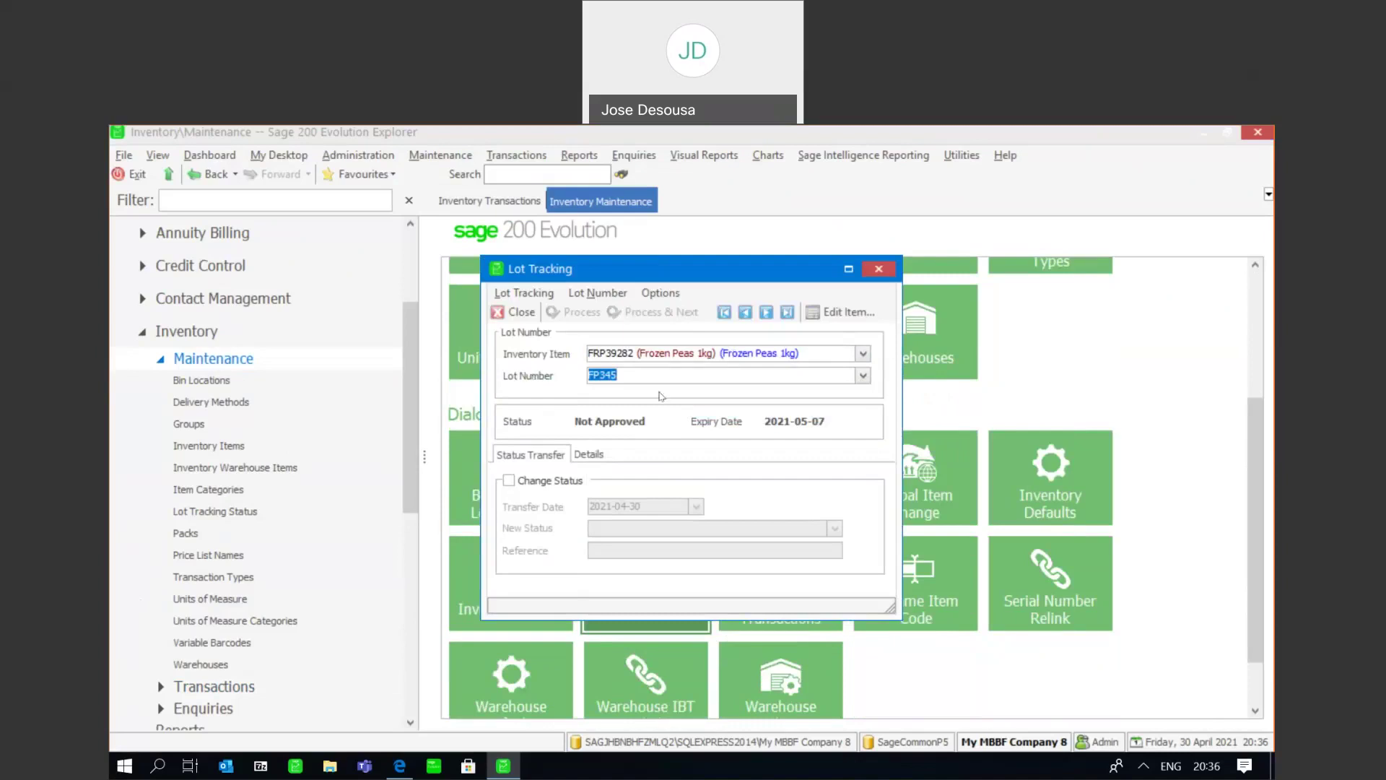
Enable the status change for lot FP345 and choose Approved as the new status.
left_click(509, 481)
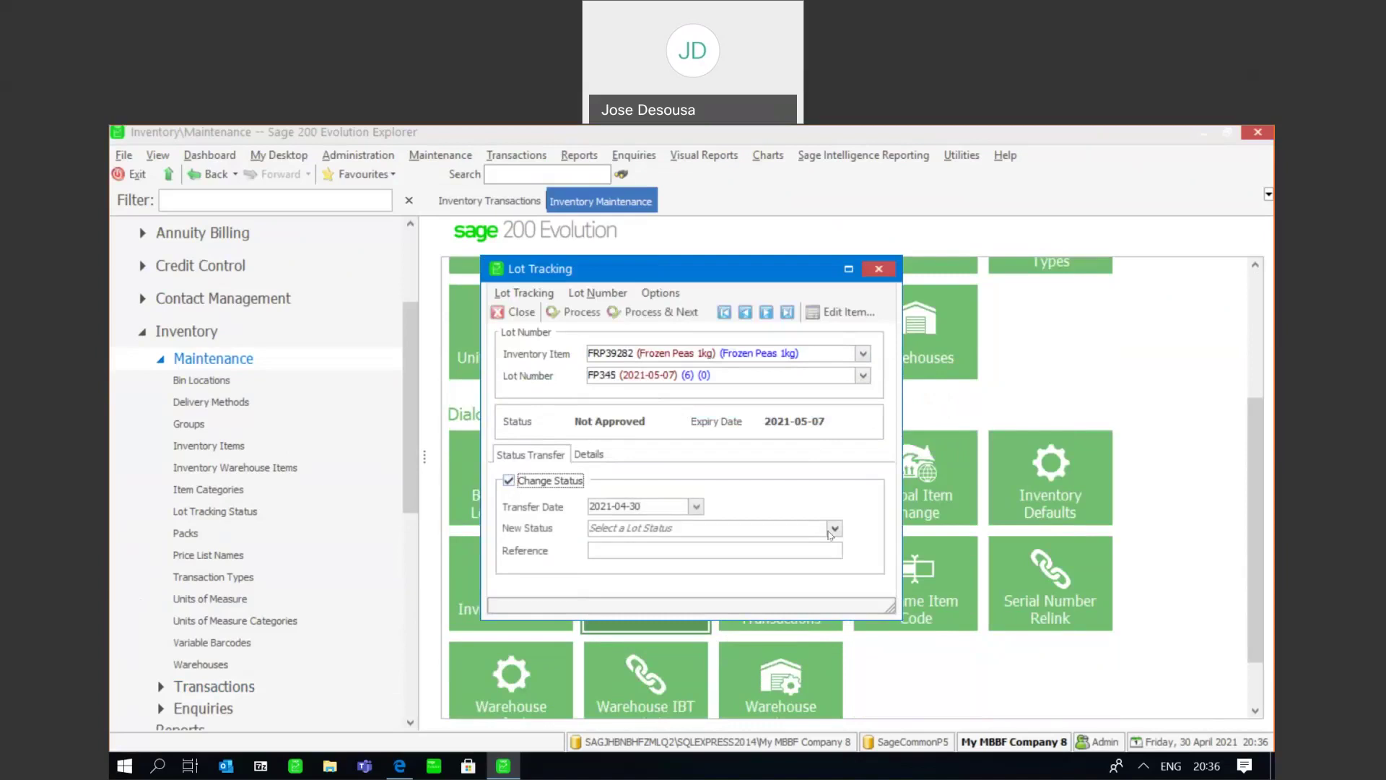
left_click(834, 529)
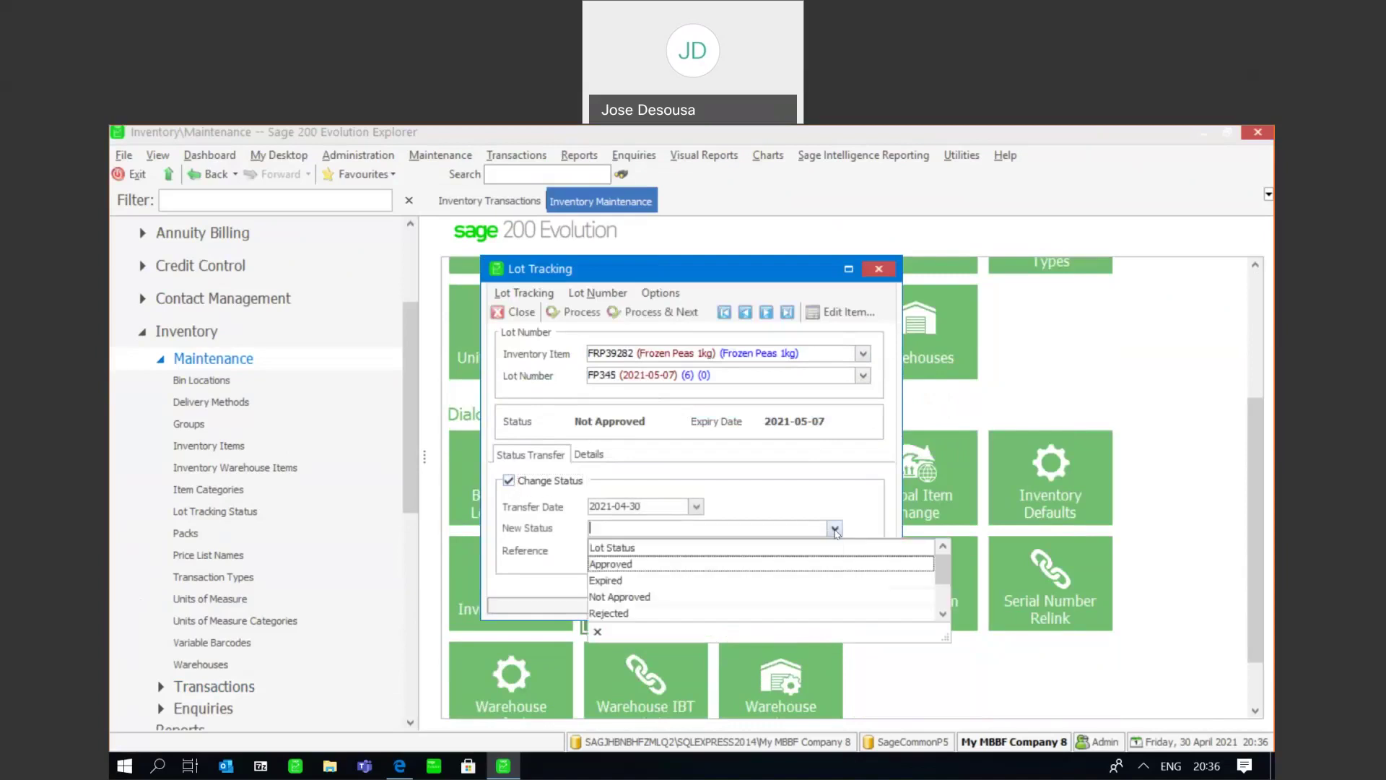
left_click(660, 567)
Enter "Lot number FP345" as the status transfer reference and process the change.
left_click(621, 549)
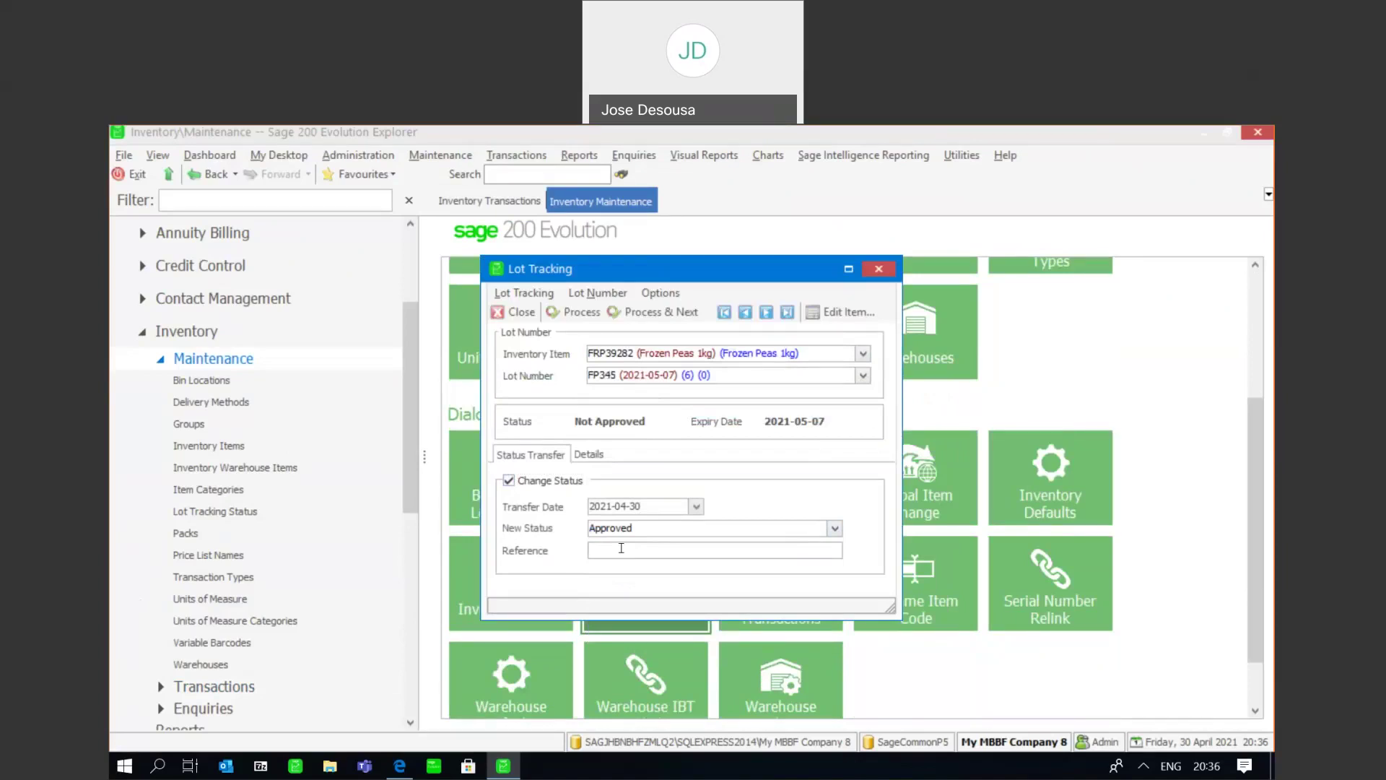
type("L")
type("ot numb")
type("er ")
type("82")
key("BackSpace")
key("BackSpace")
type("FP345")
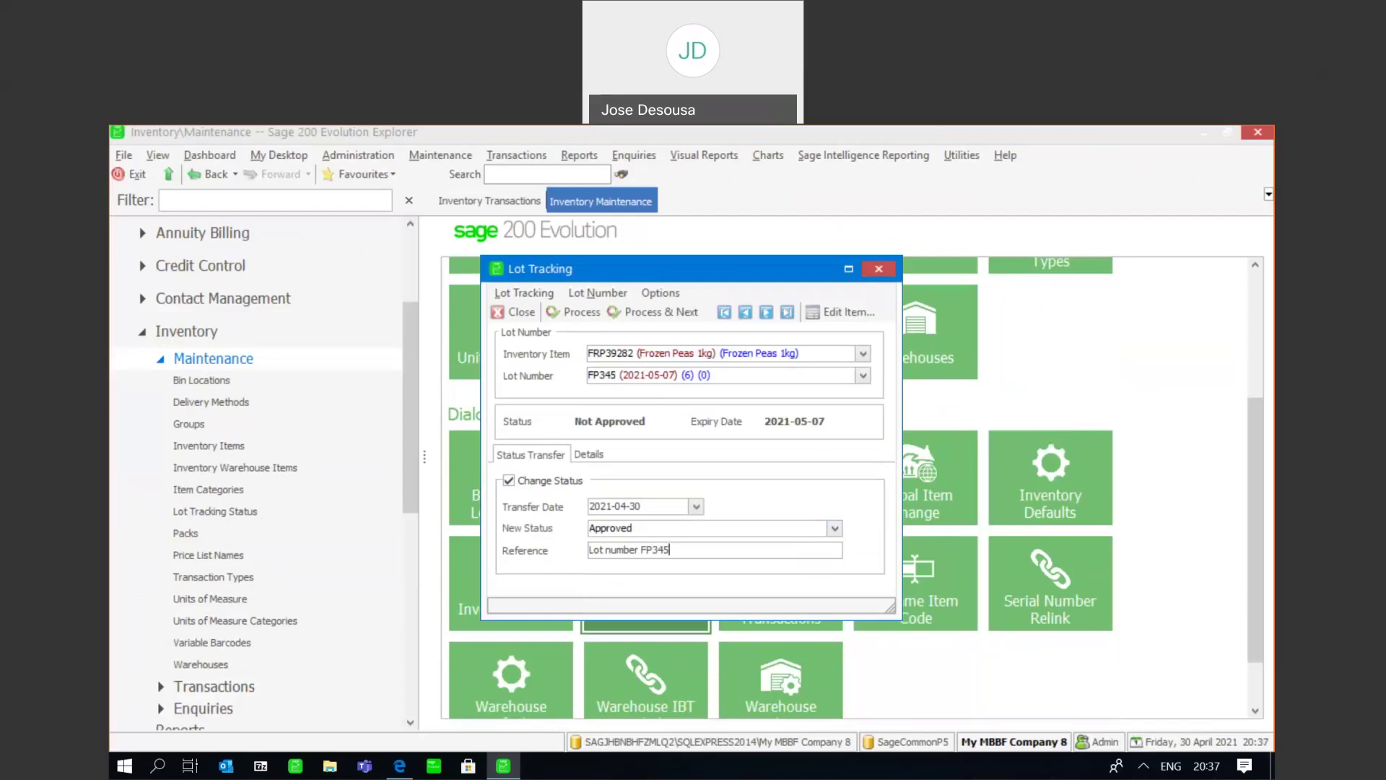
type(" App")
key("BackSpace")
key("BackSpace")
key("BackSpace")
left_click(587, 320)
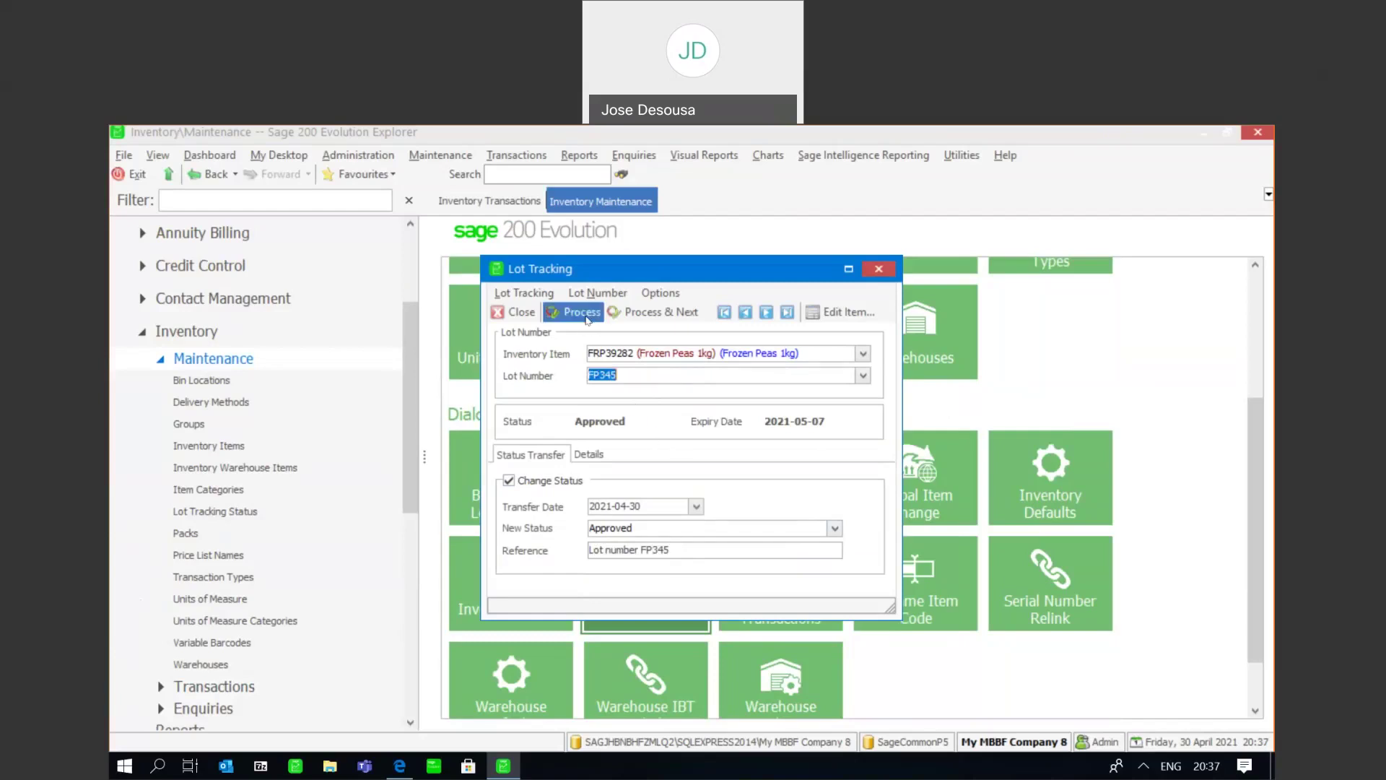
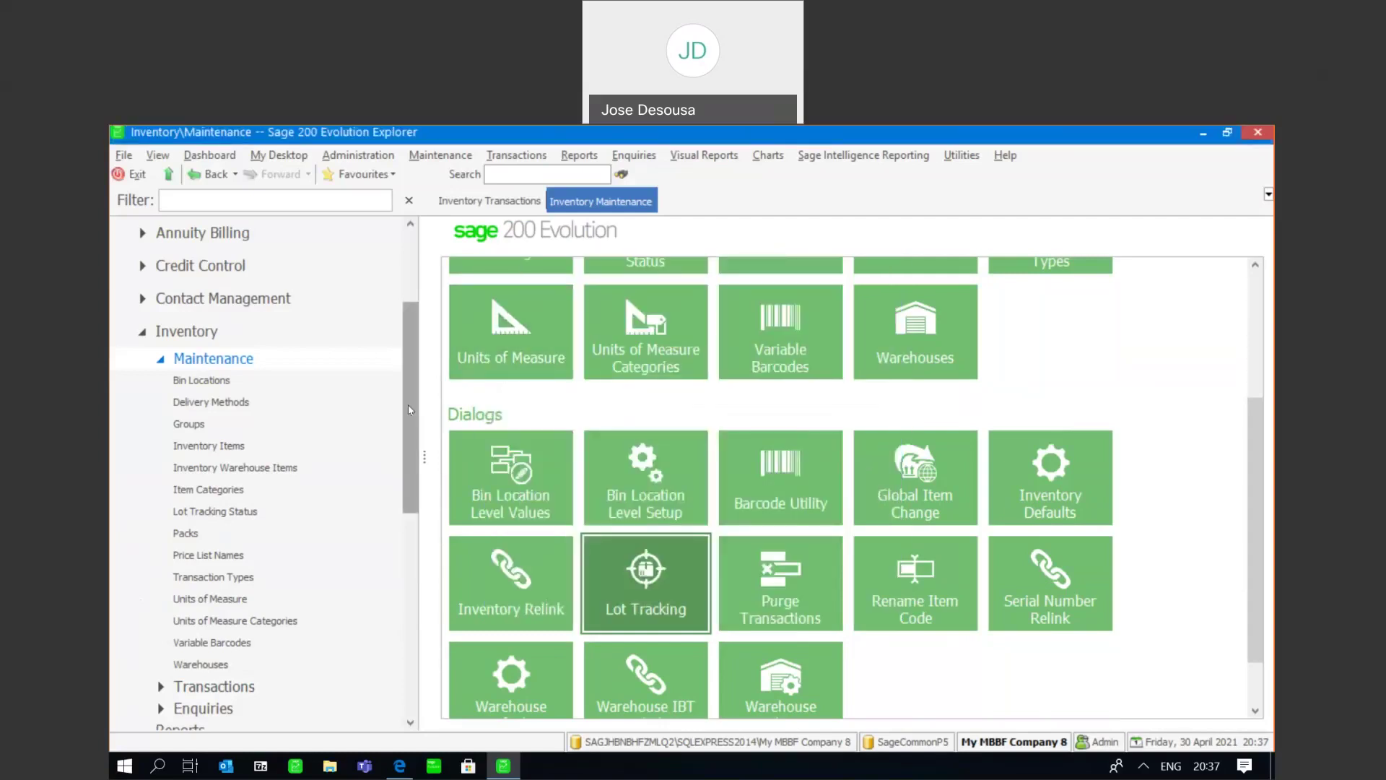
Start a new invoice from the inventory transactions and select Smith Landscaping Services as the customer.
left_click_drag(409, 405, 408, 427)
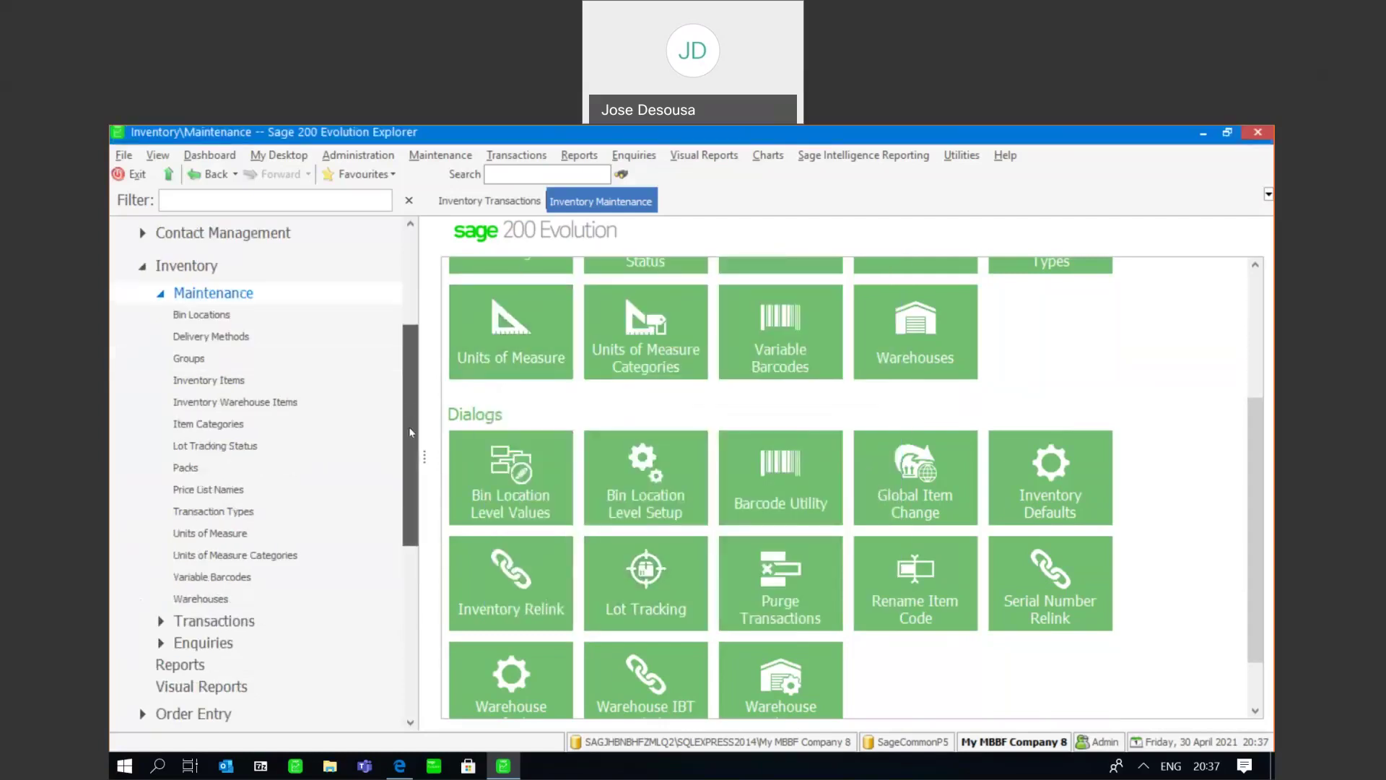
left_click(249, 621)
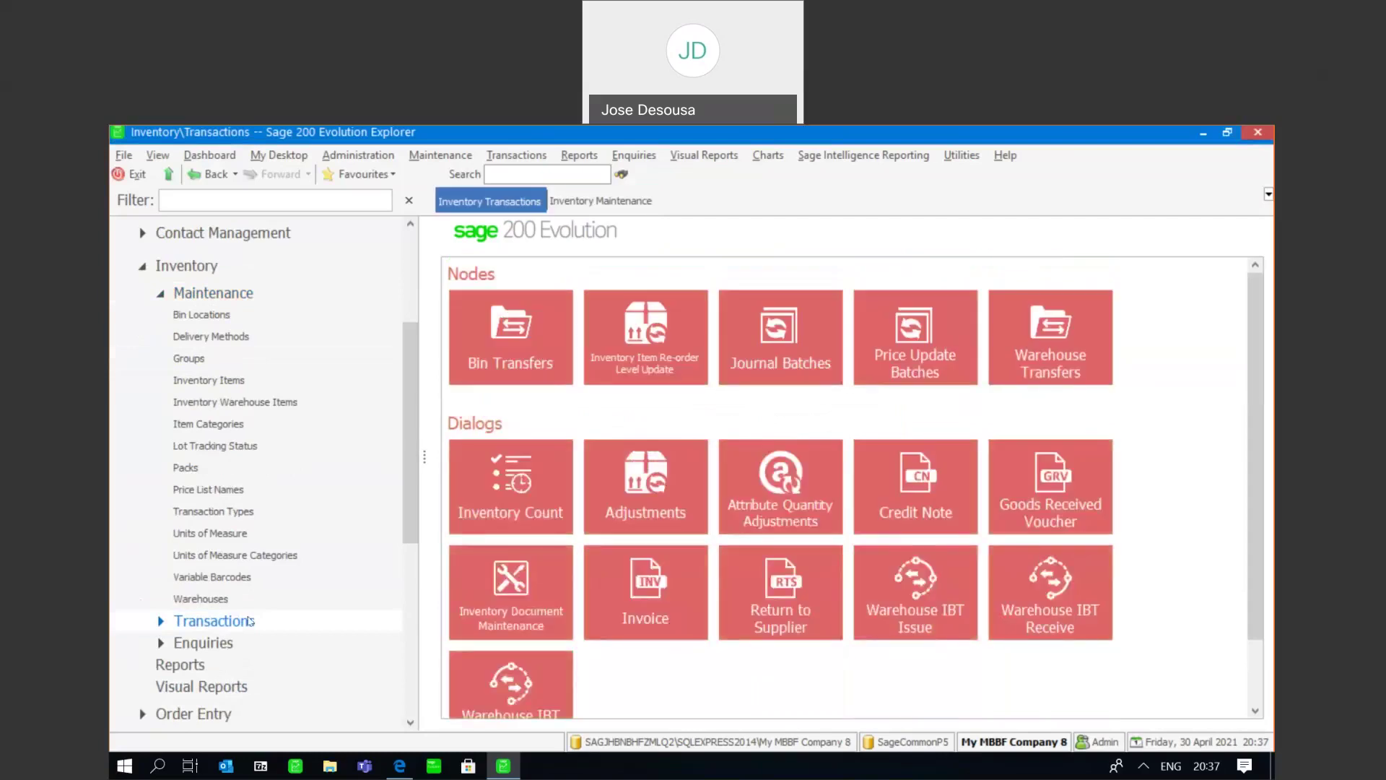
left_click(657, 599)
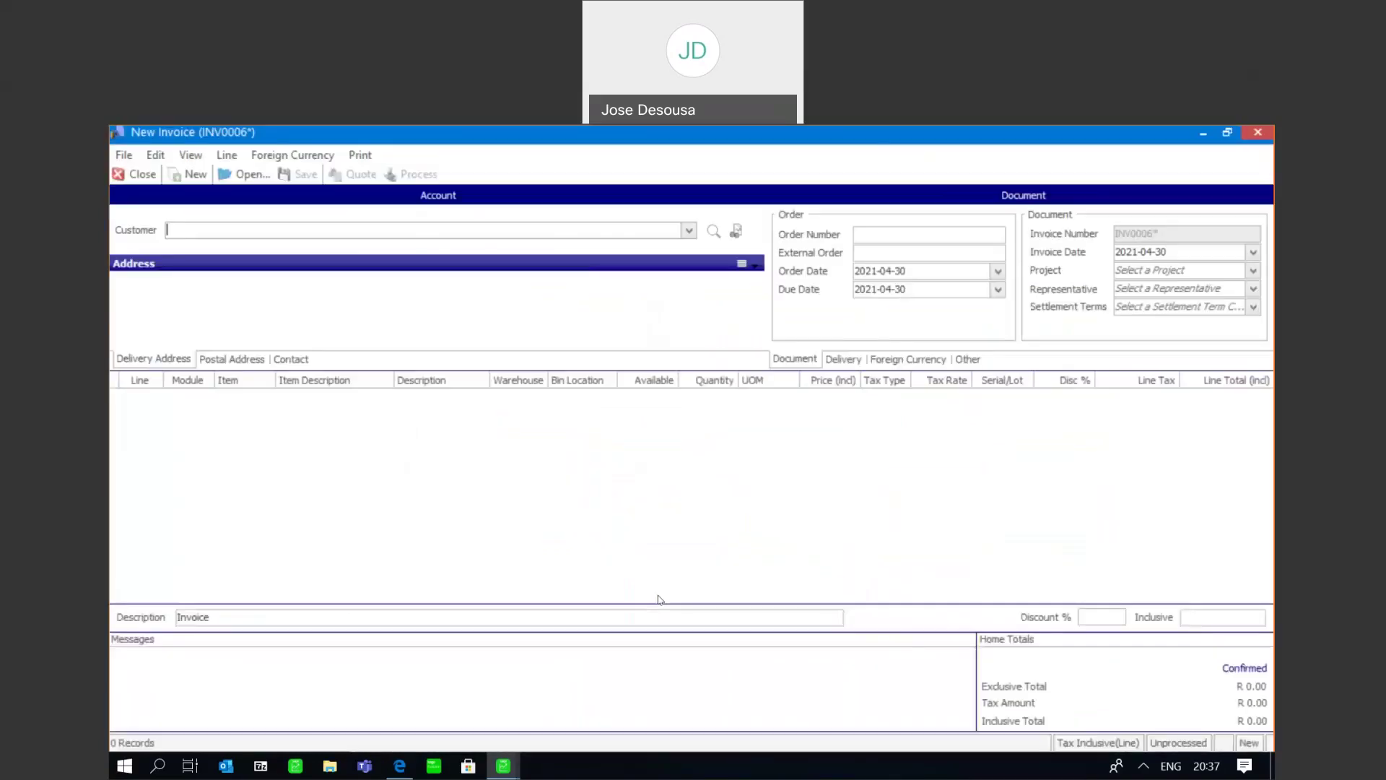
left_click(689, 229)
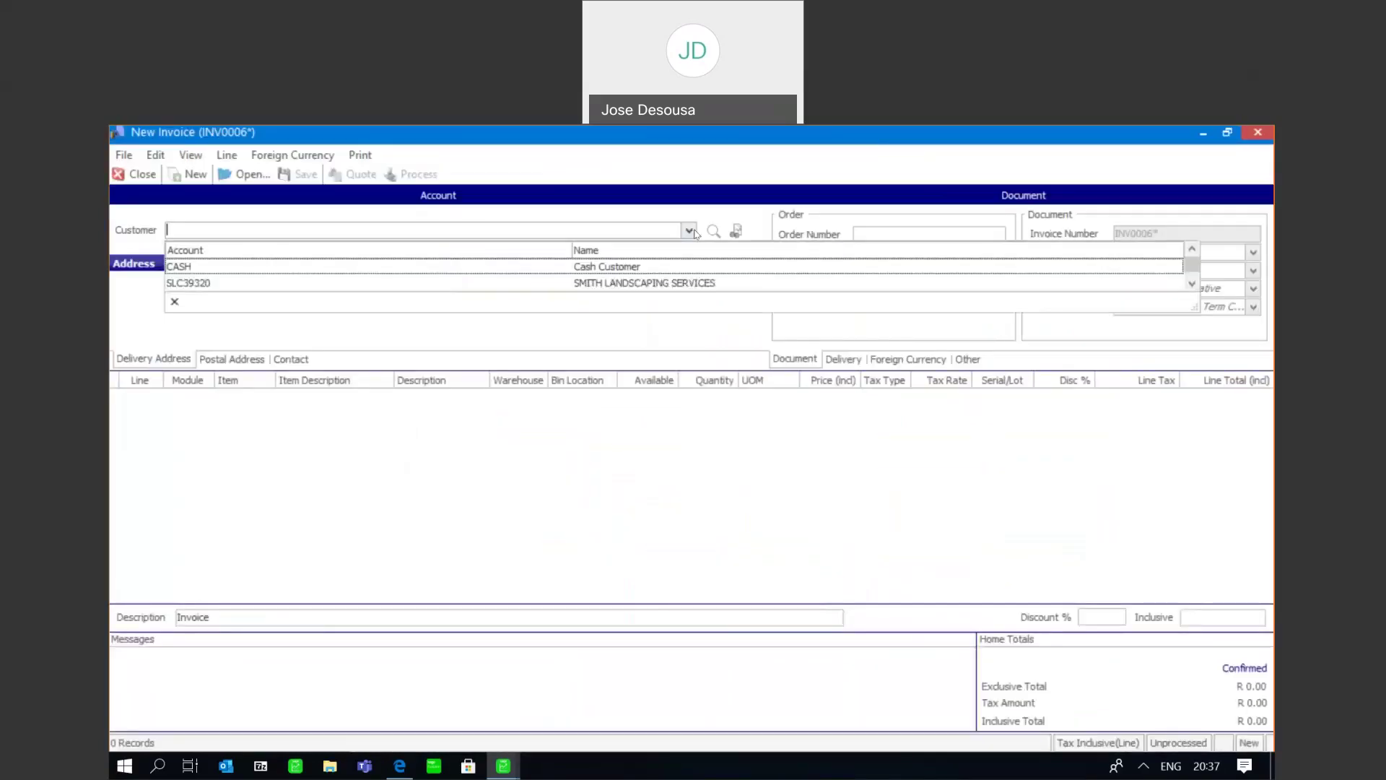
left_click(646, 283)
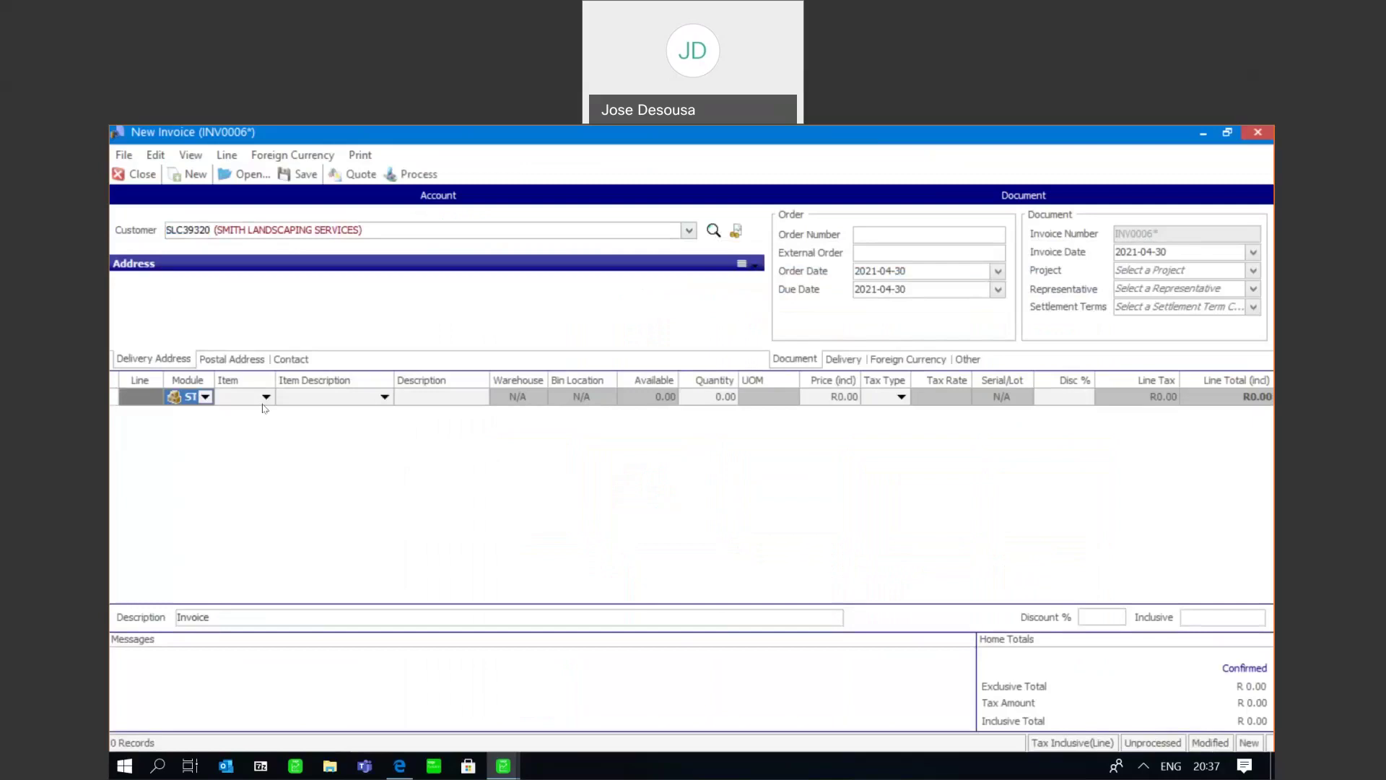
Add item FRP39282 (Frozen Peas 1kg) to the invoice with quantity 3 and an inclusive price of R65.99.
left_click(266, 397)
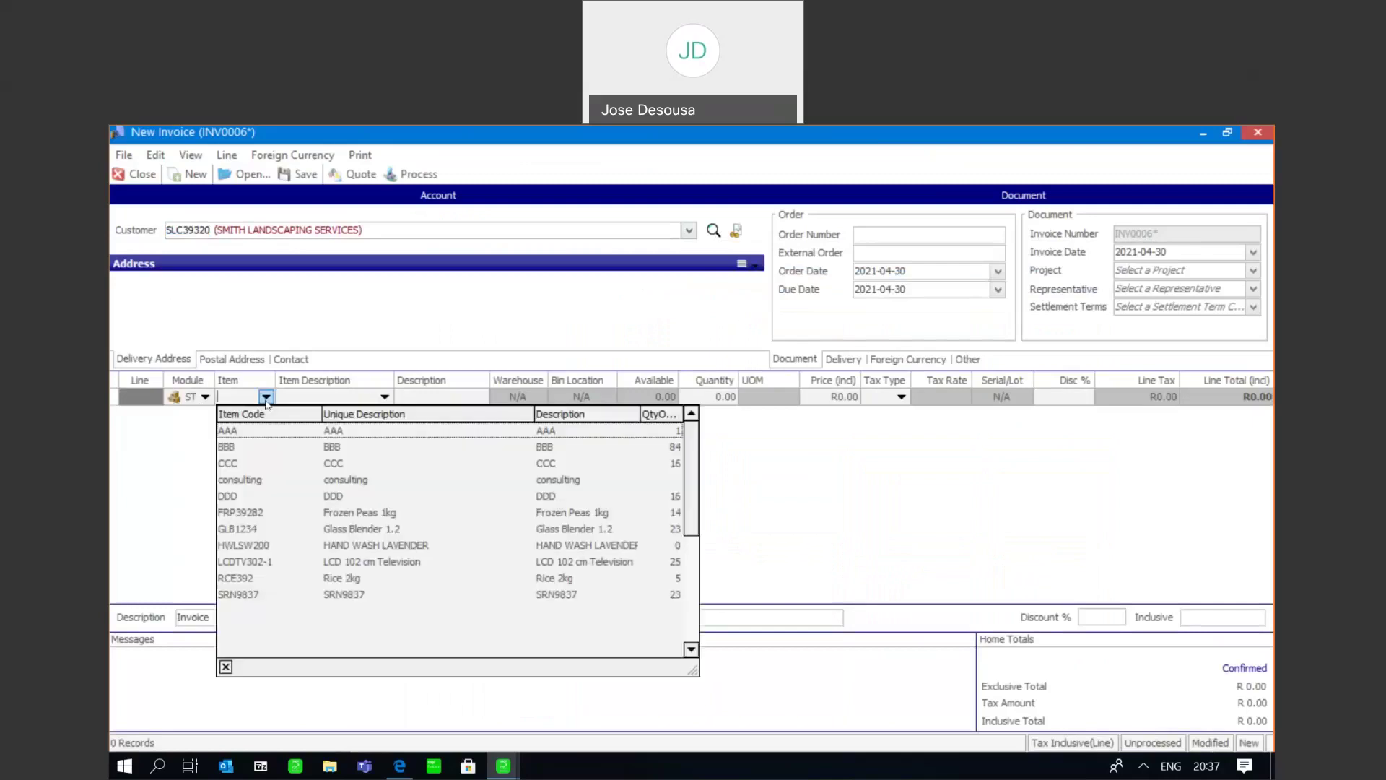
left_click(308, 514)
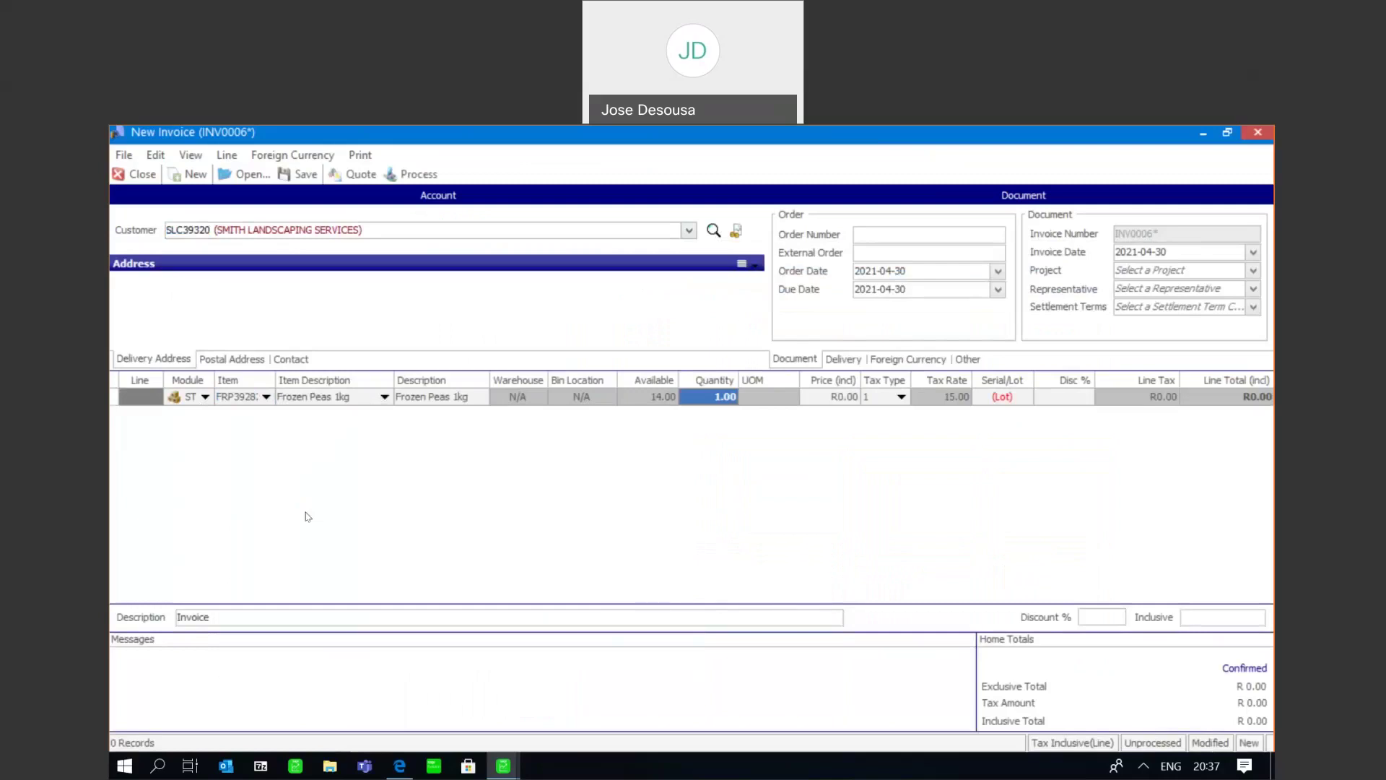
type("3")
key("Tab")
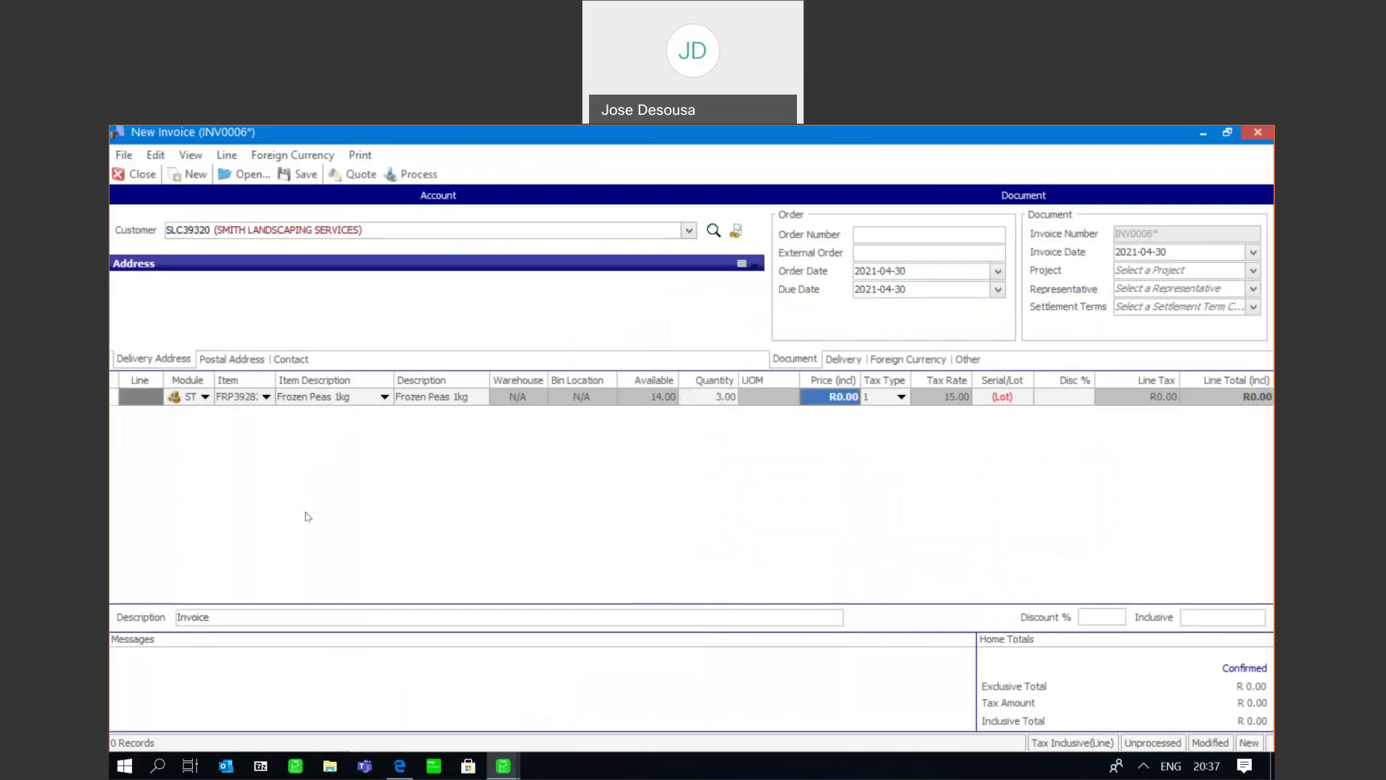
type("6")
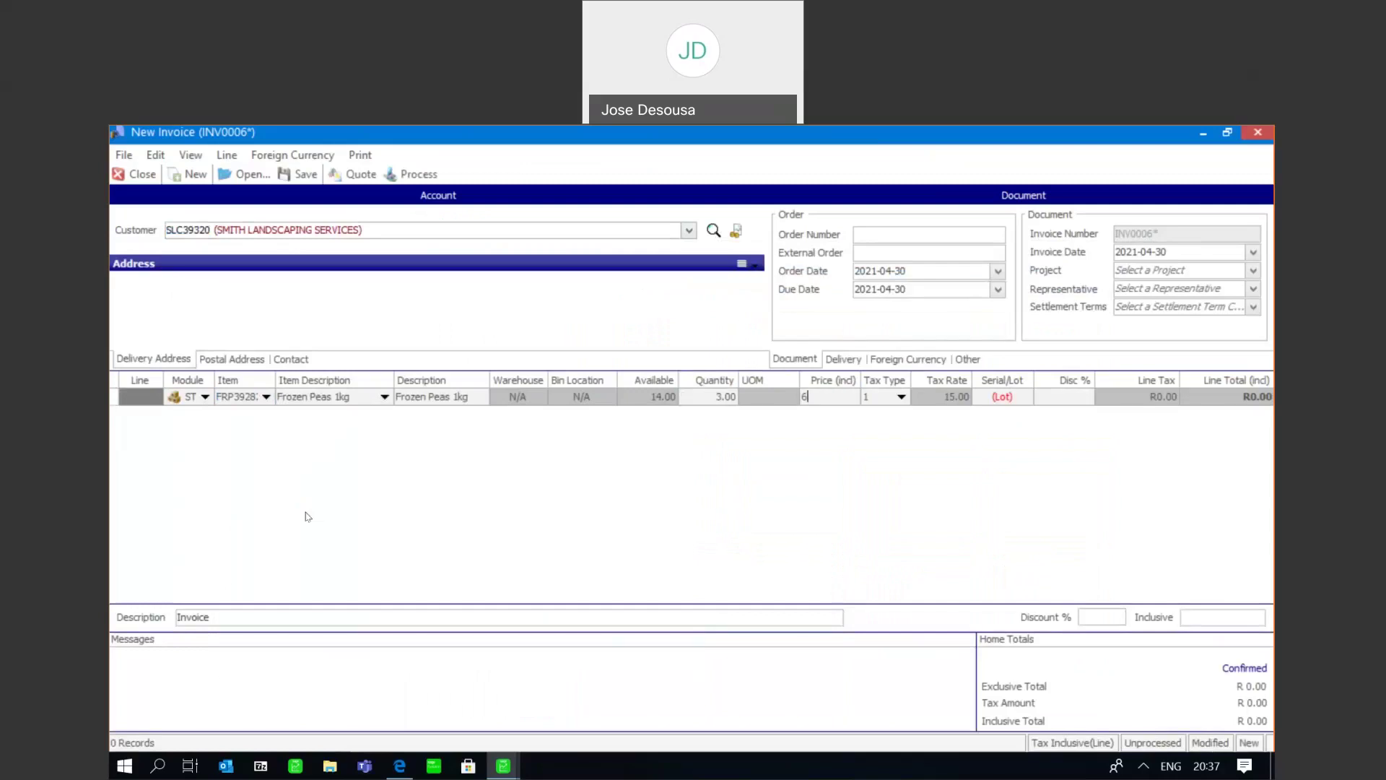
type("5.99")
key("Tab")
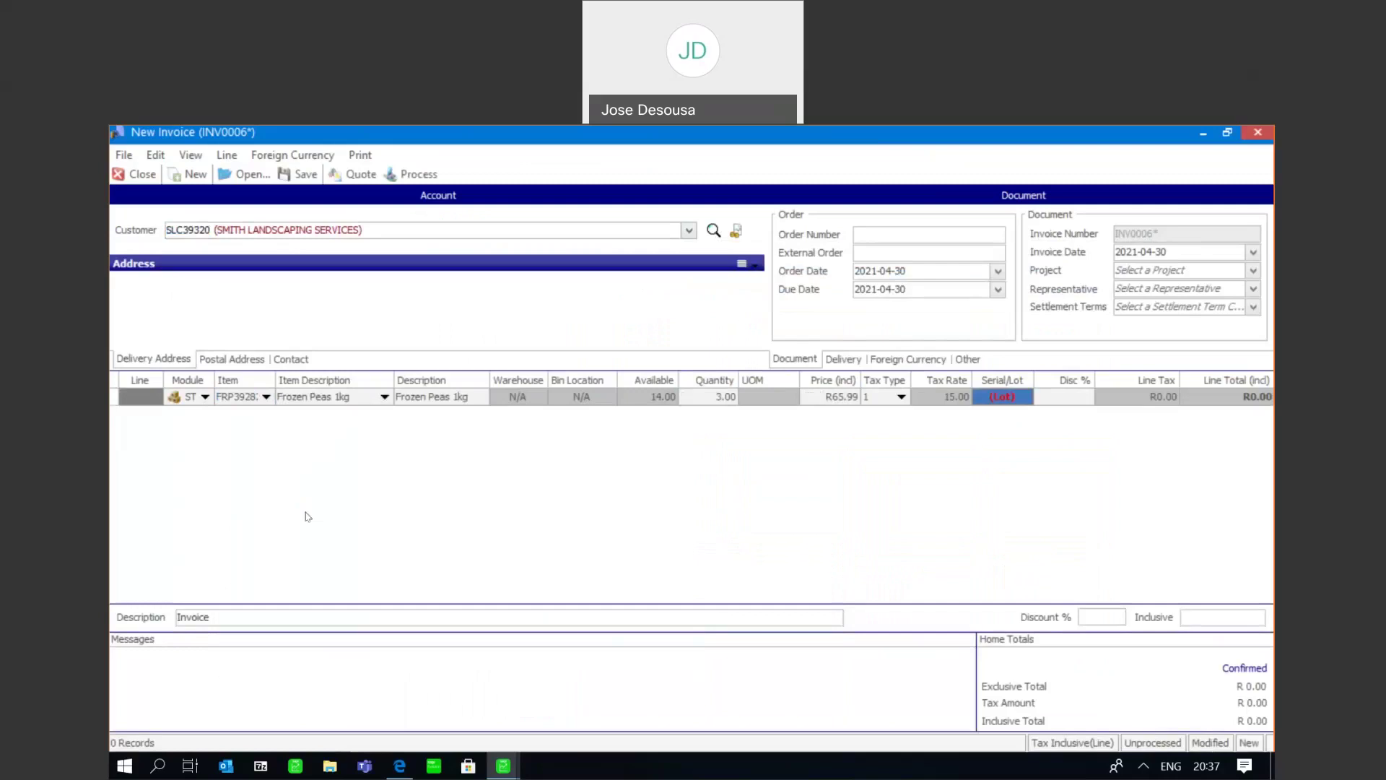
Assign existing lot FP345 to the Frozen Peas invoice line and complete the line.
left_click(1003, 397)
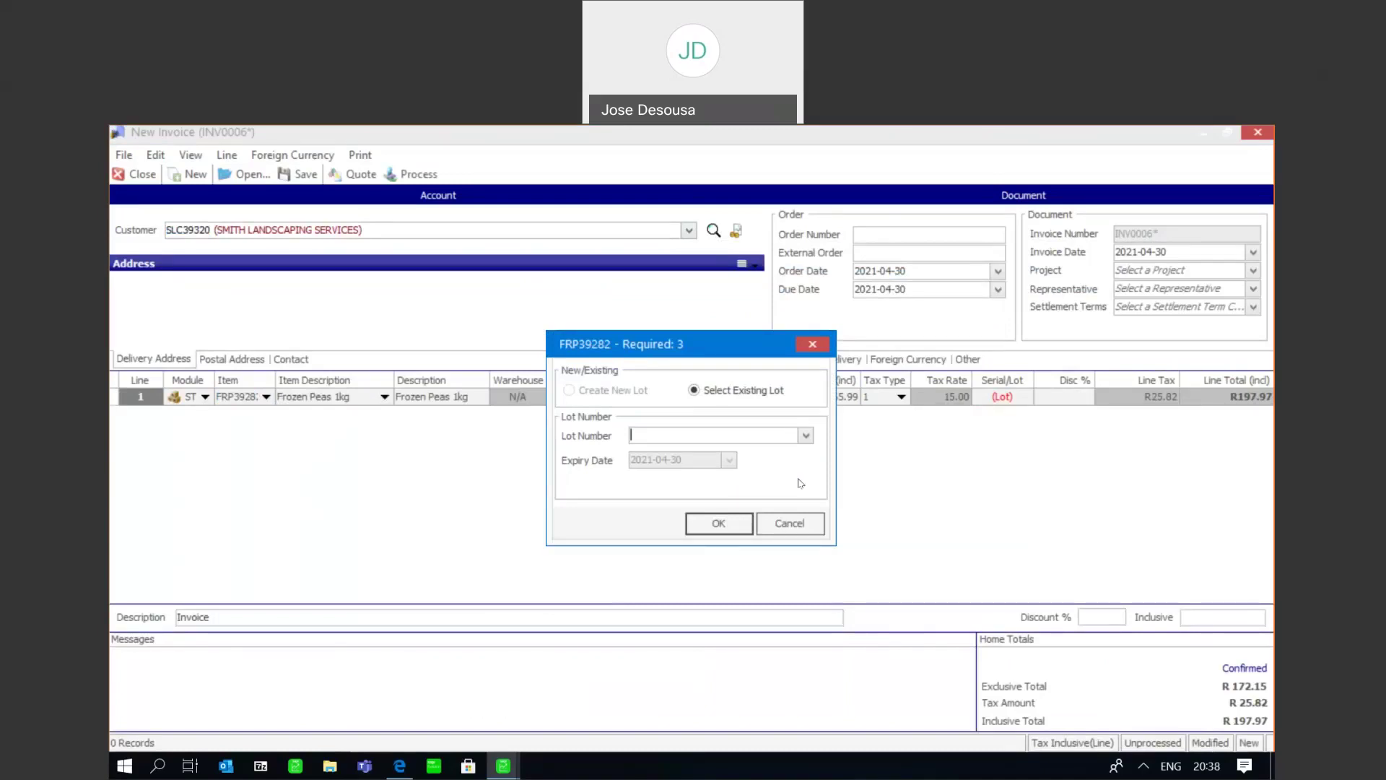
left_click(806, 435)
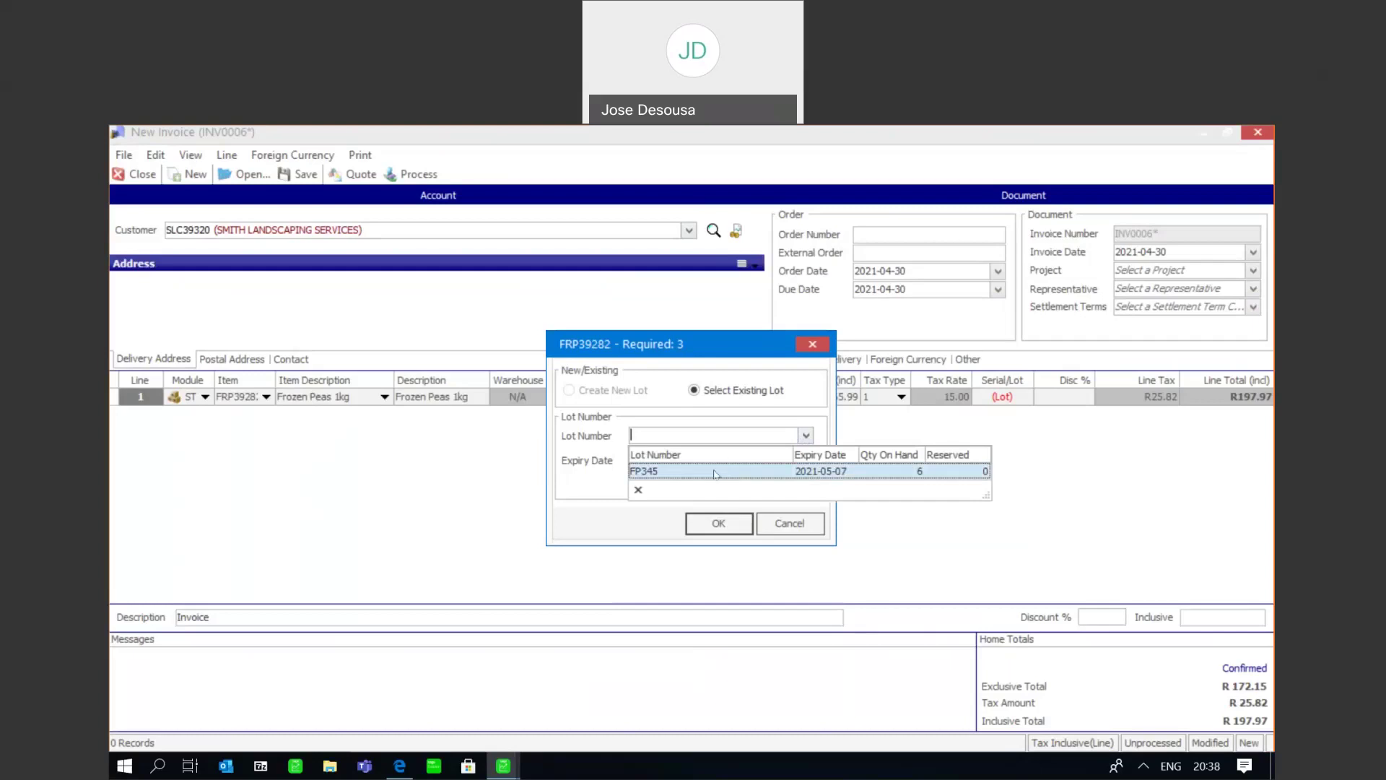
left_click(716, 530)
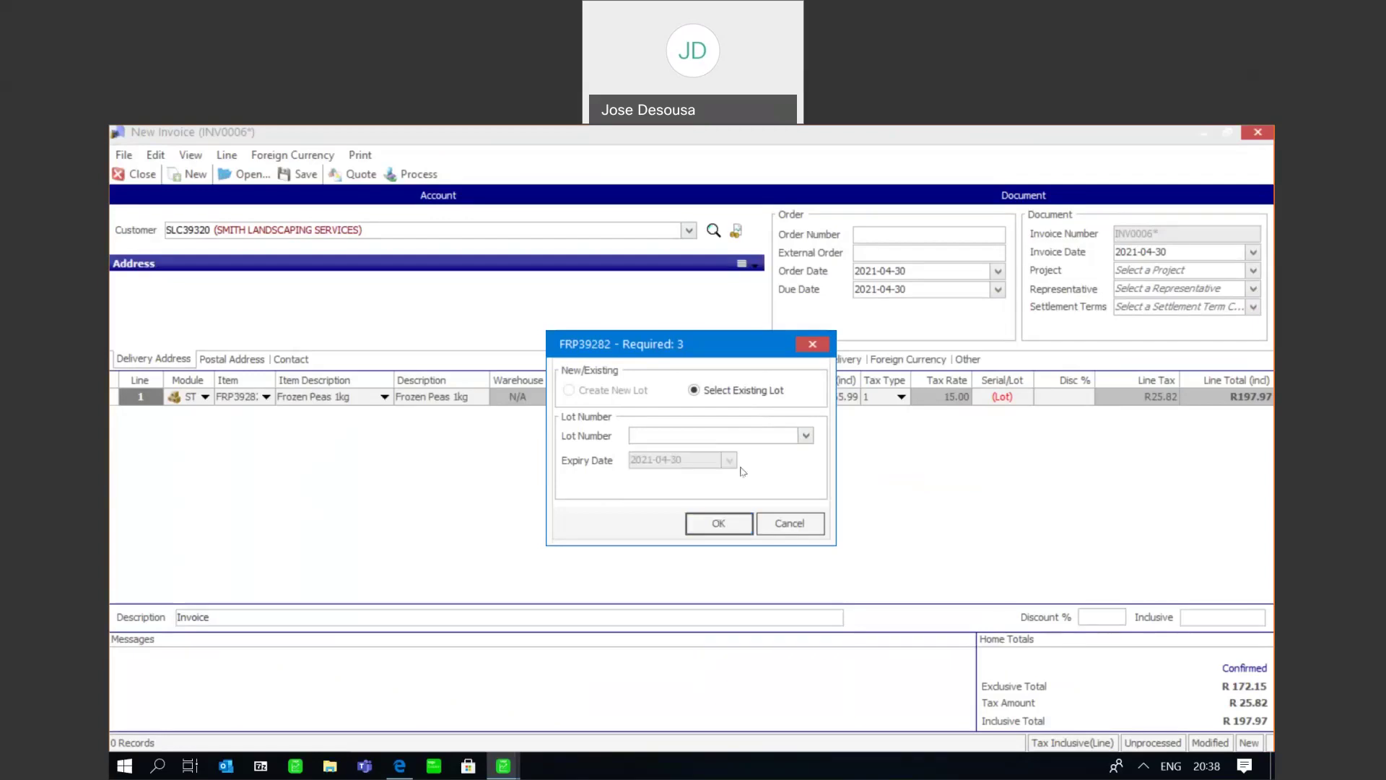
left_click(806, 435)
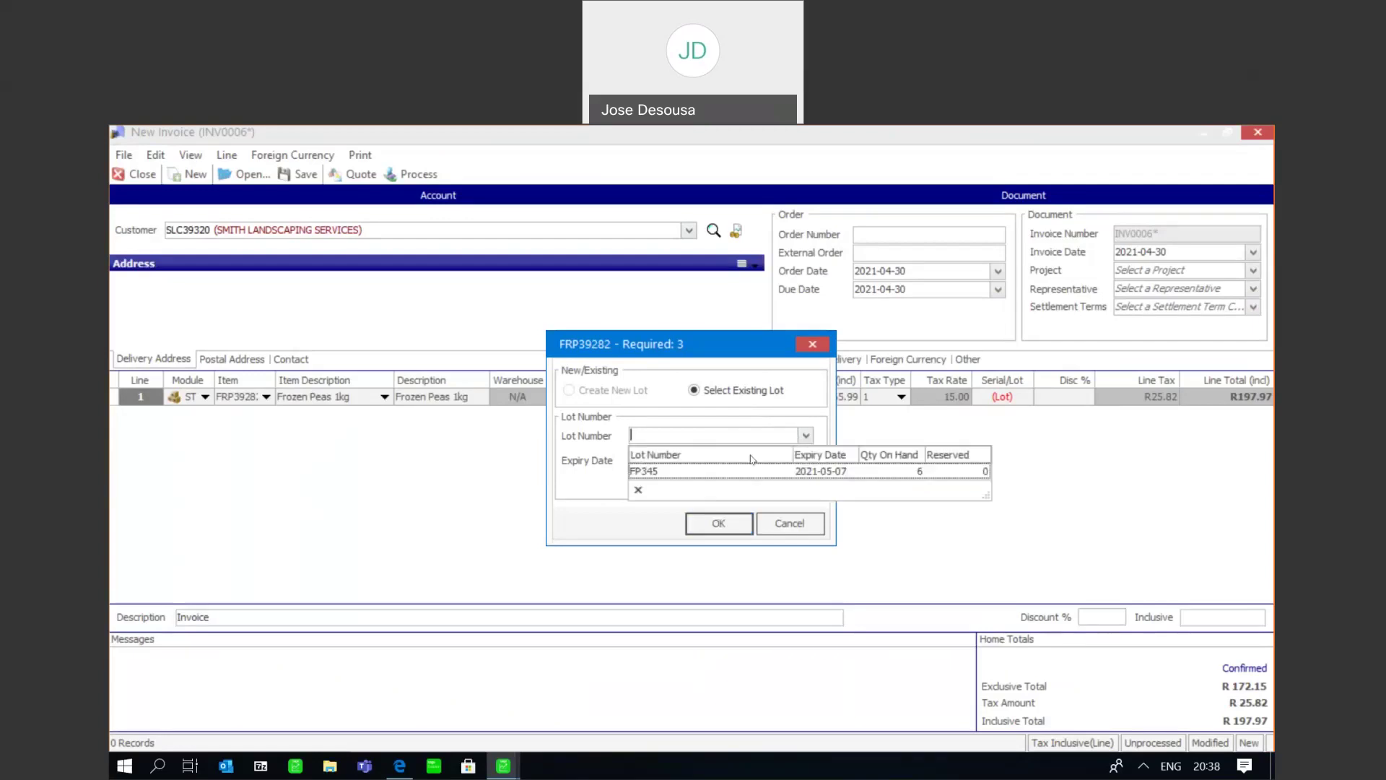
left_click(738, 473)
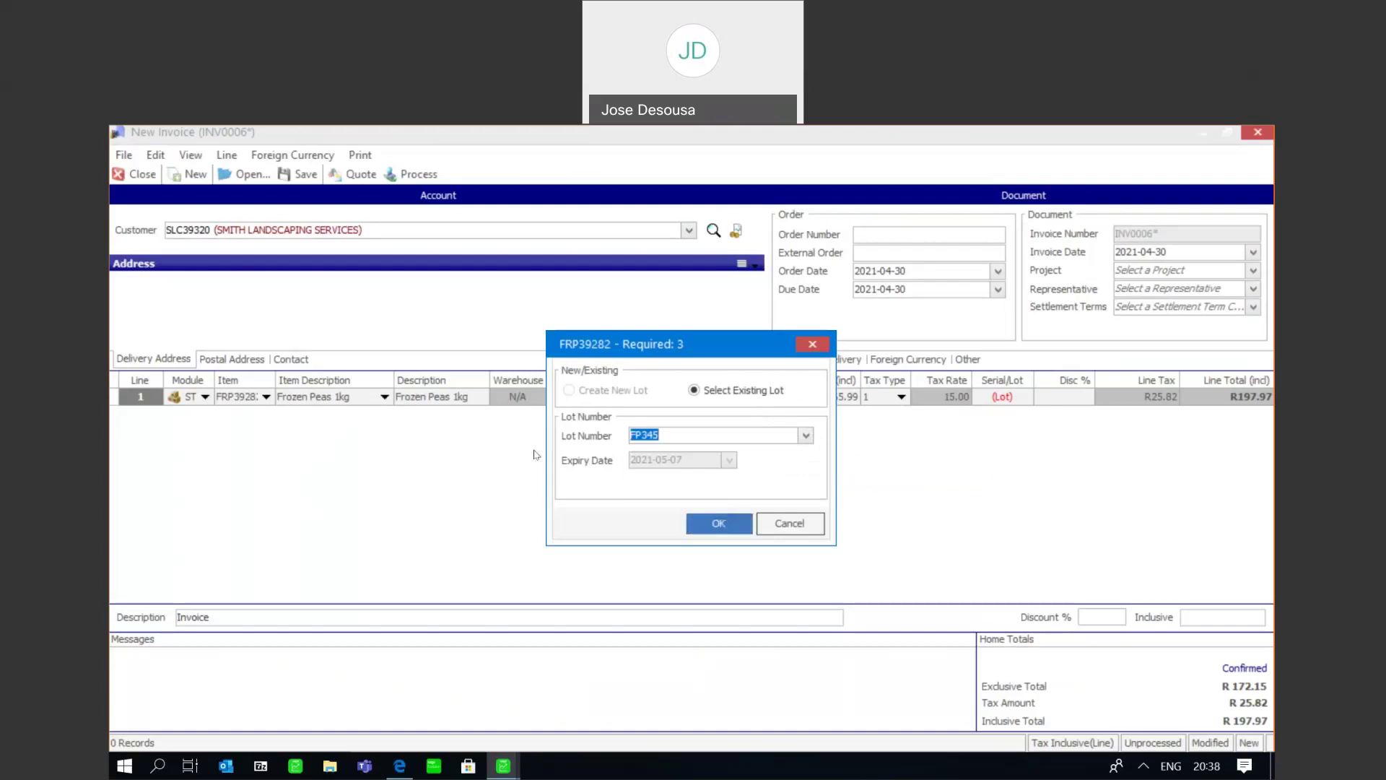
left_click(719, 524)
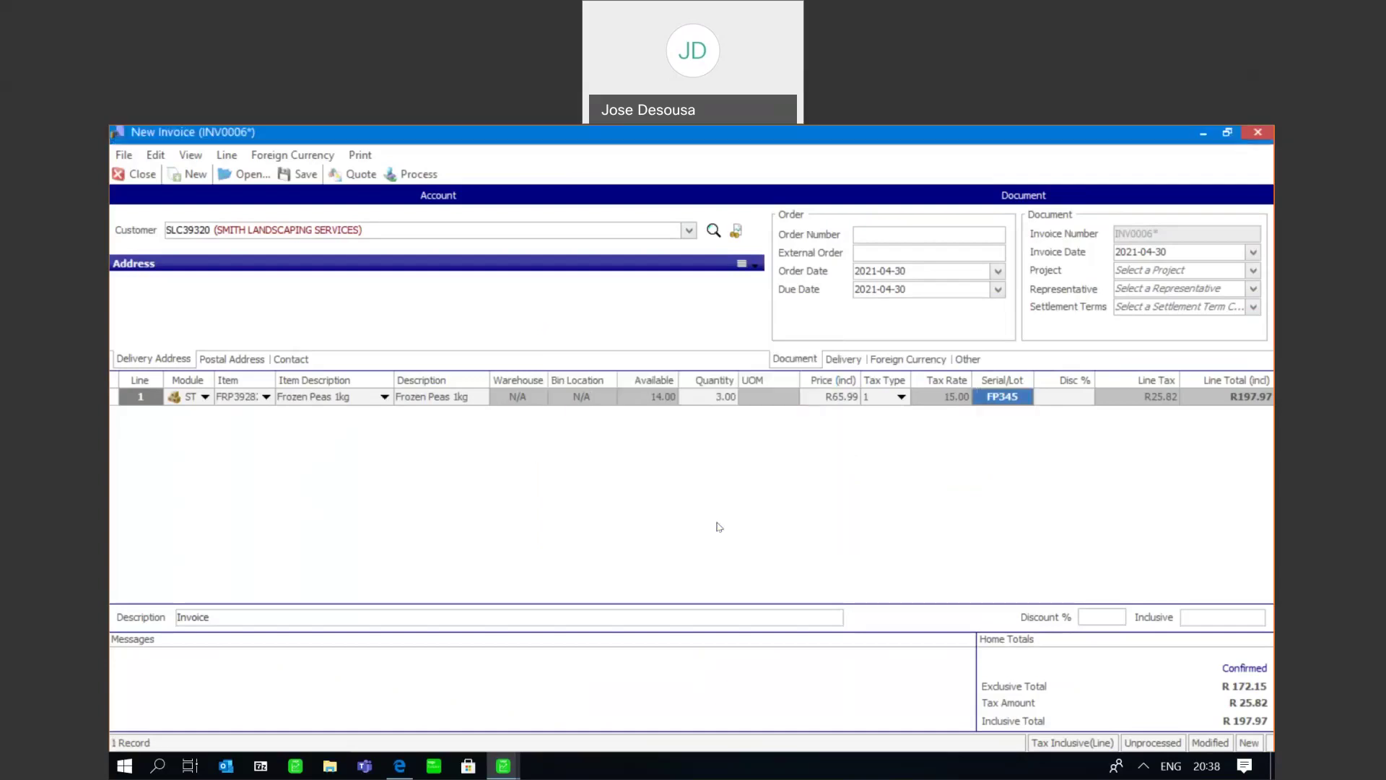
key("Tab")
key("Tab")
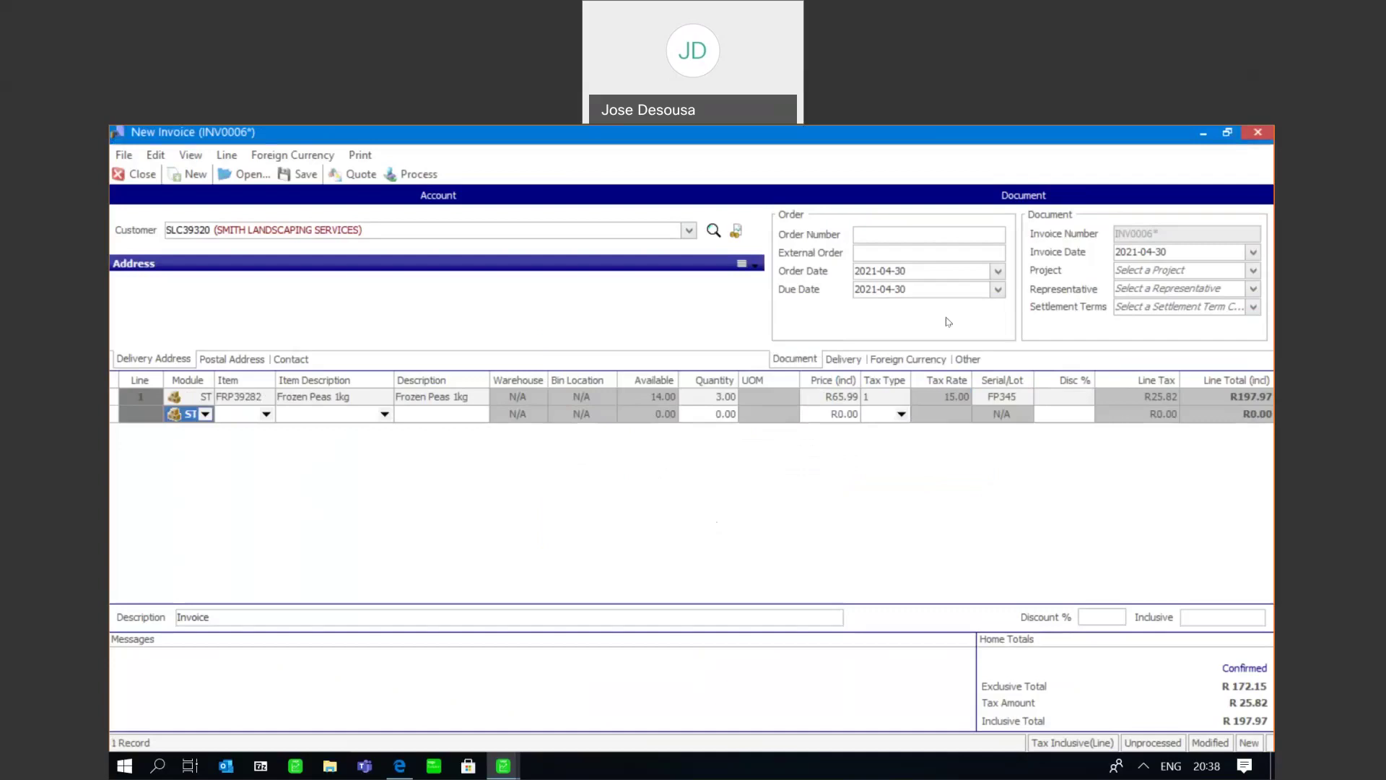
Process the invoice, ignoring the account terms warning, and open its printed document for review.
left_click(423, 177)
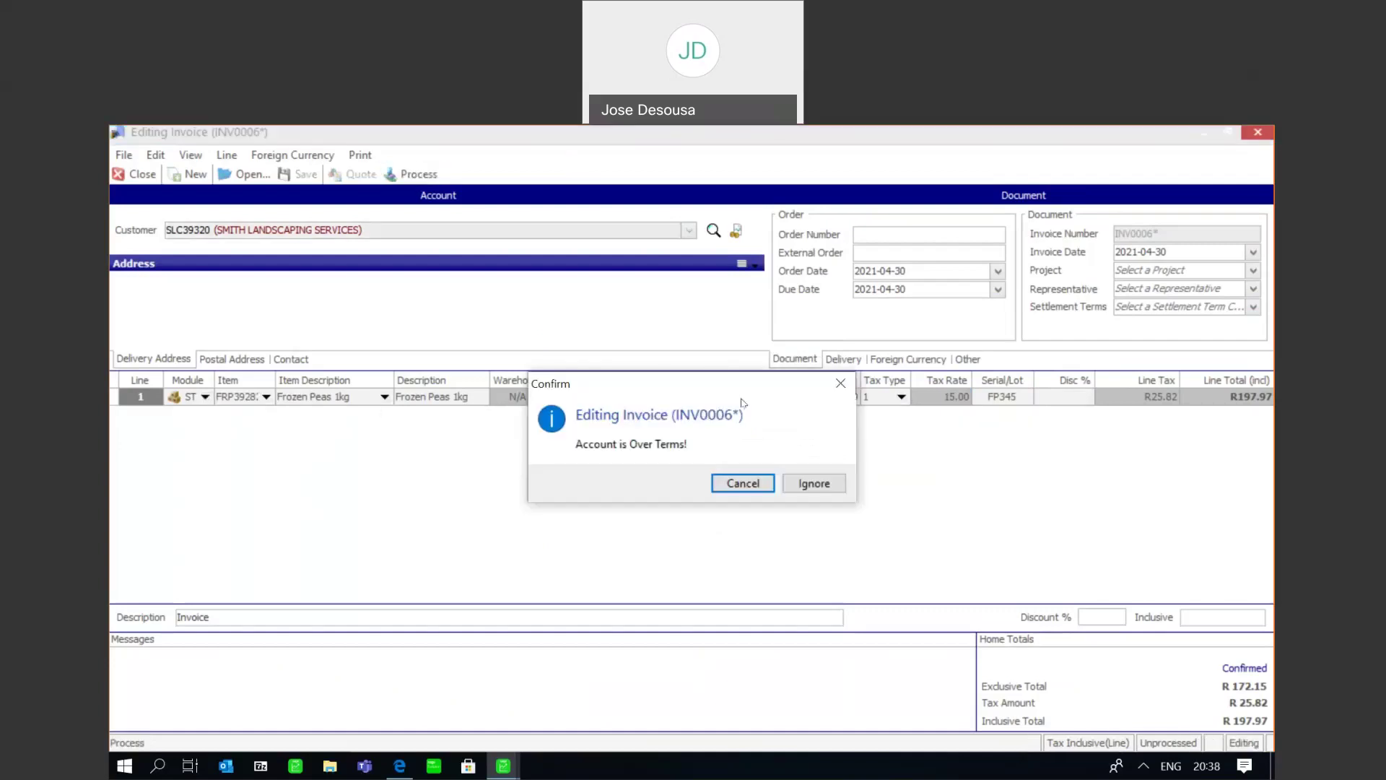
left_click(805, 482)
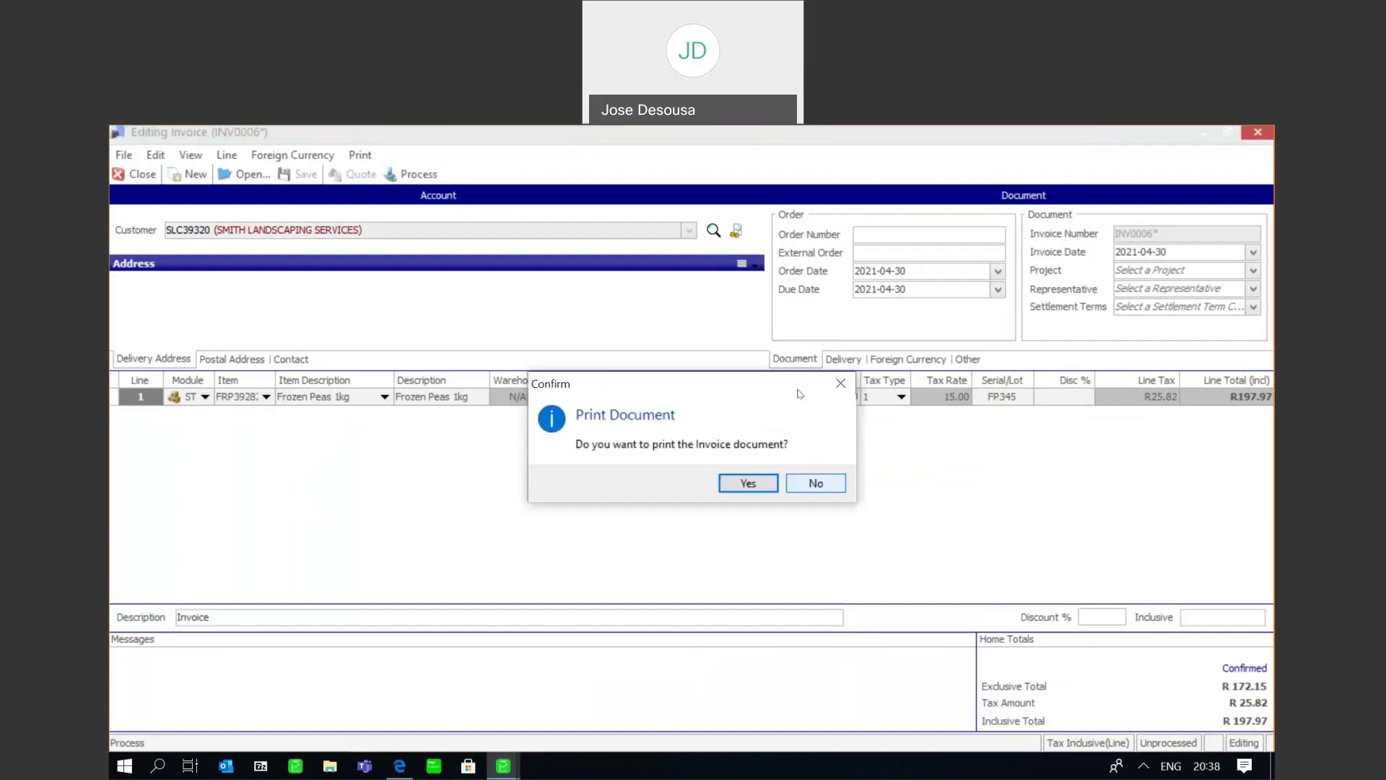
left_click(746, 483)
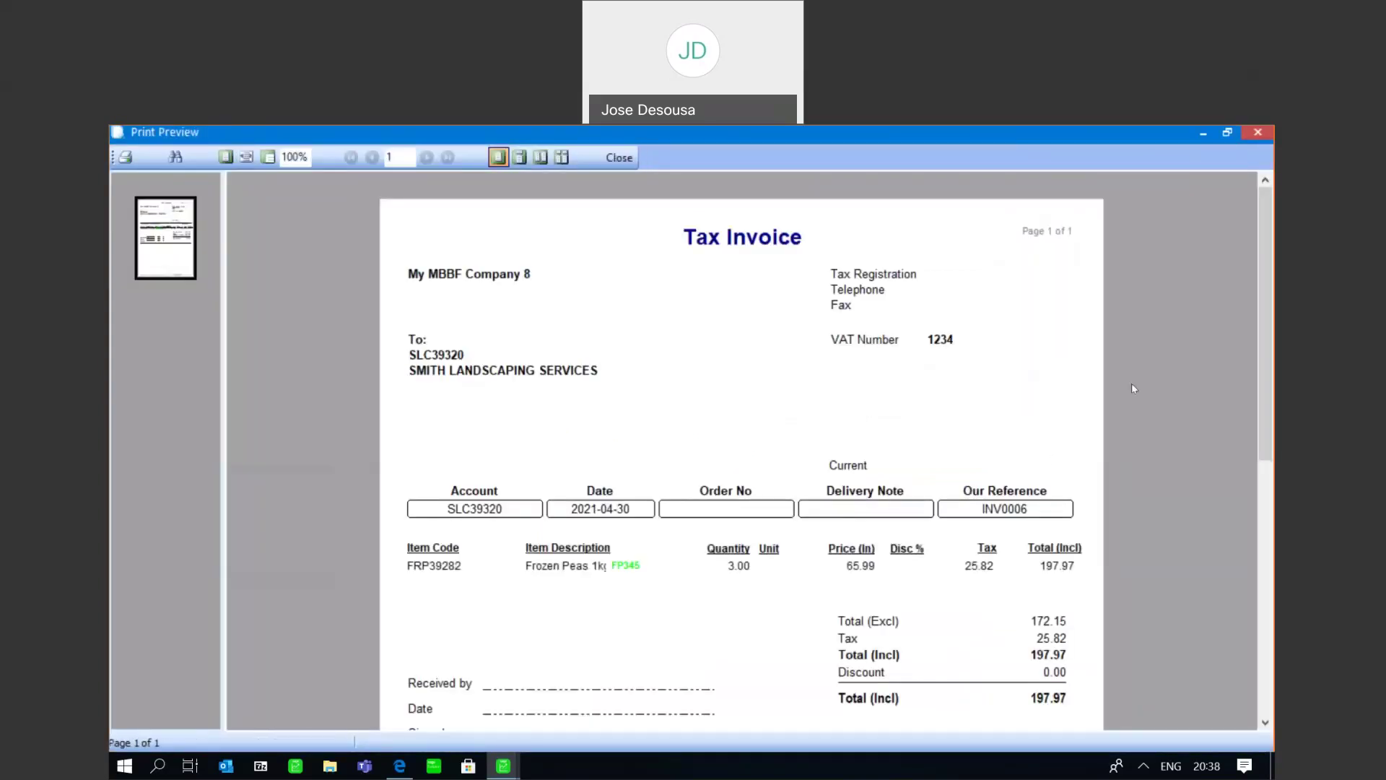
scroll(1264, 337, "down", 3)
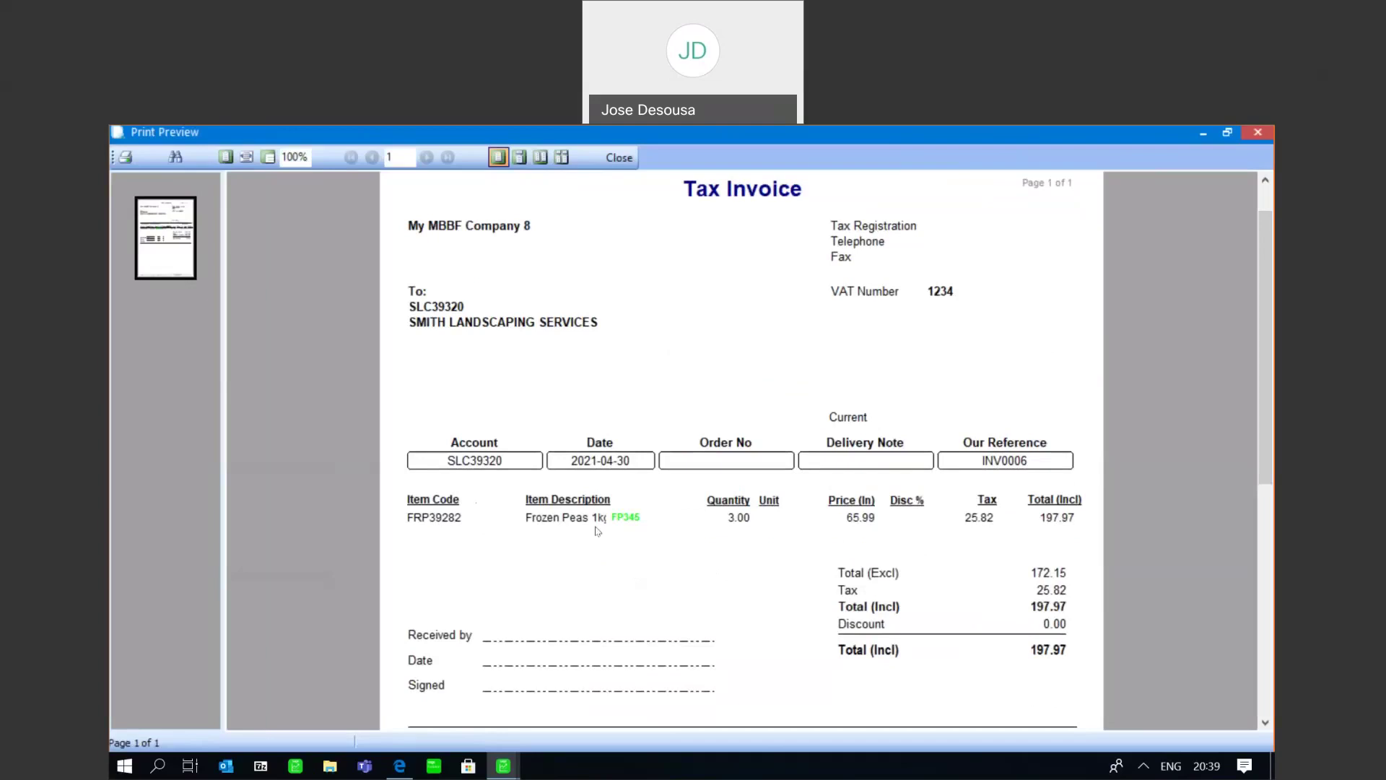
Close the invoice print preview, cancel e-mailing the report and close the invoice window.
left_click(617, 162)
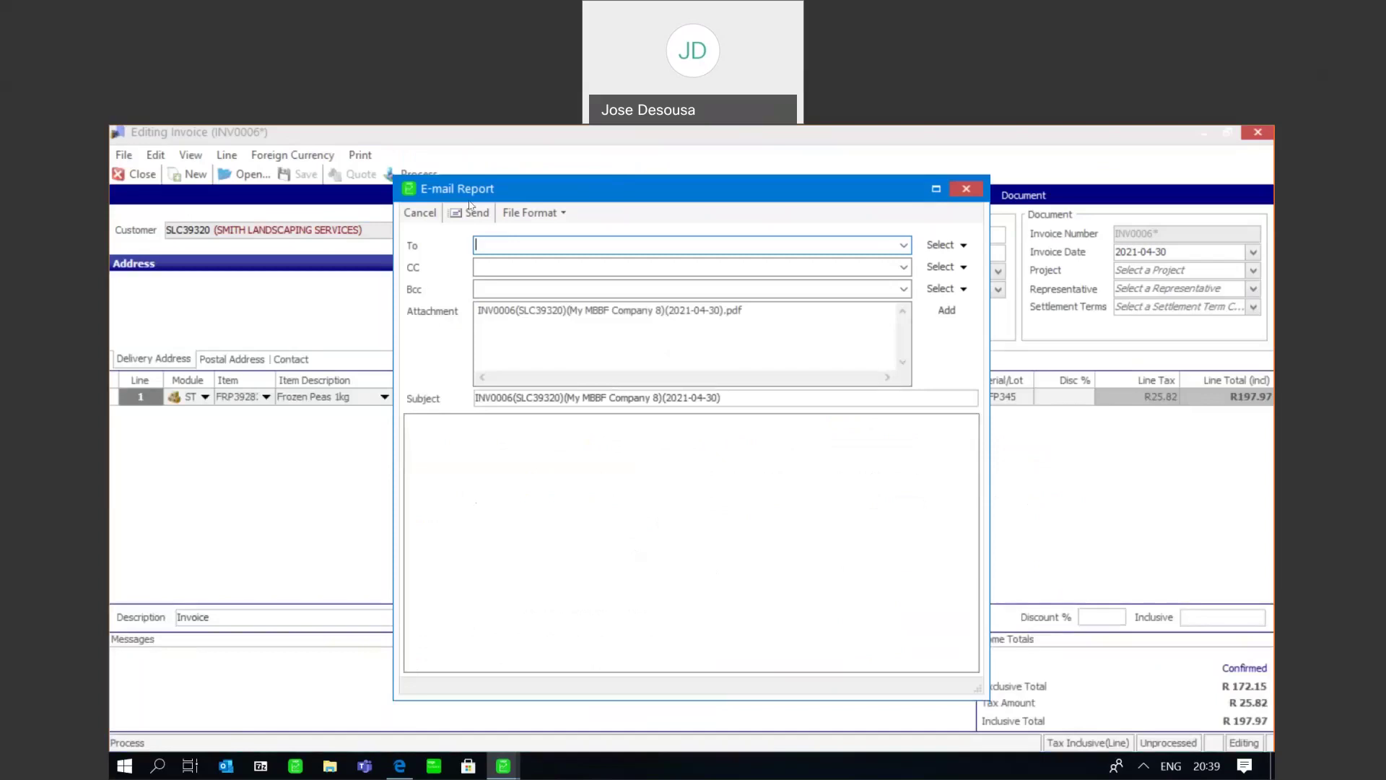
left_click(422, 212)
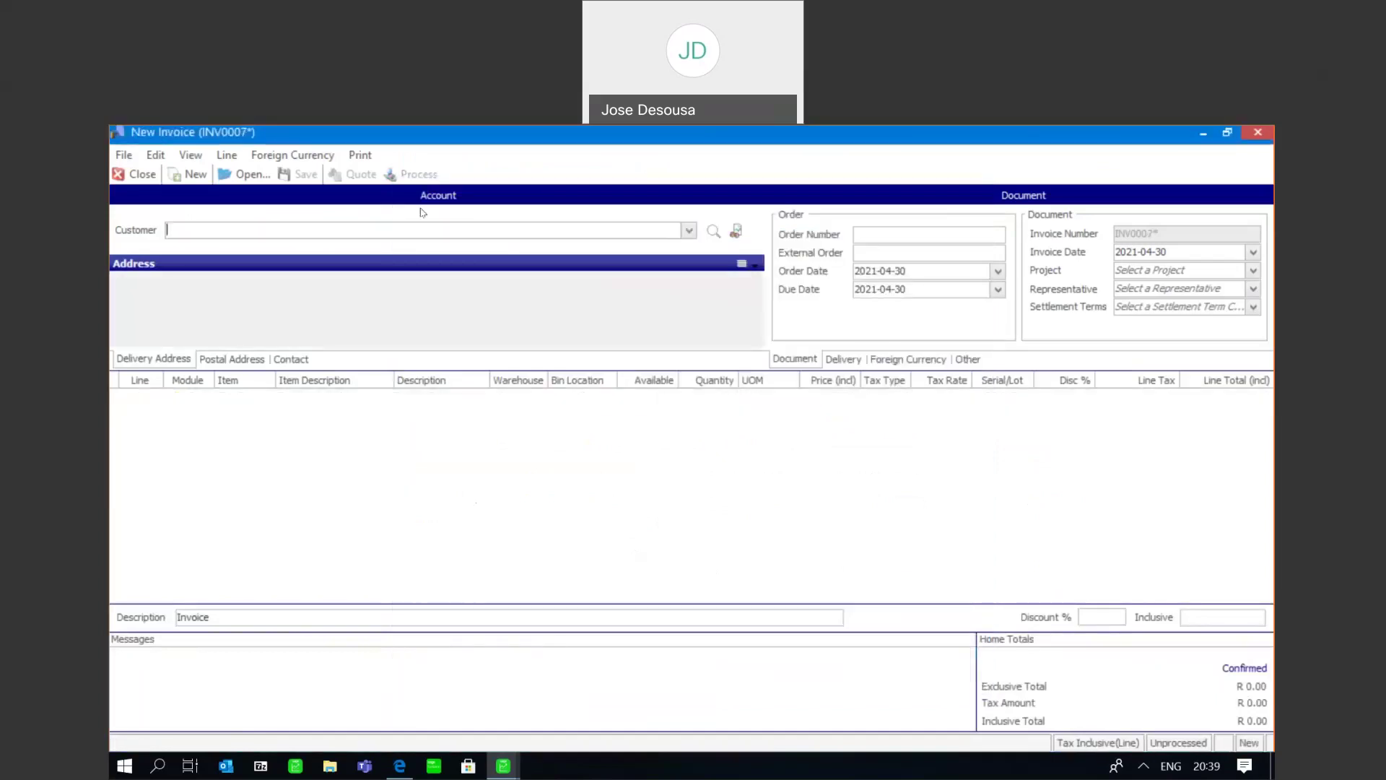
left_click(123, 175)
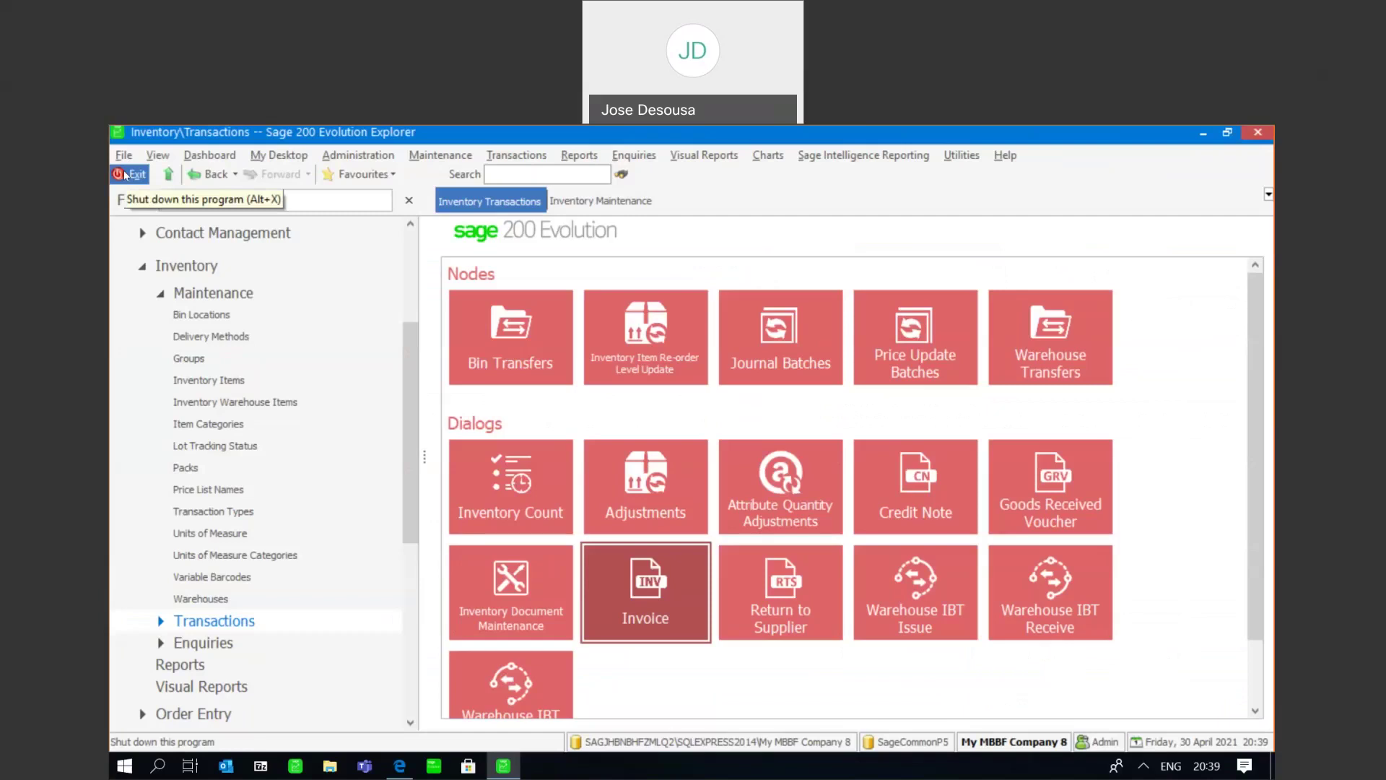
Start a new credit note and restrict its document search to the INV document type.
left_click(934, 499)
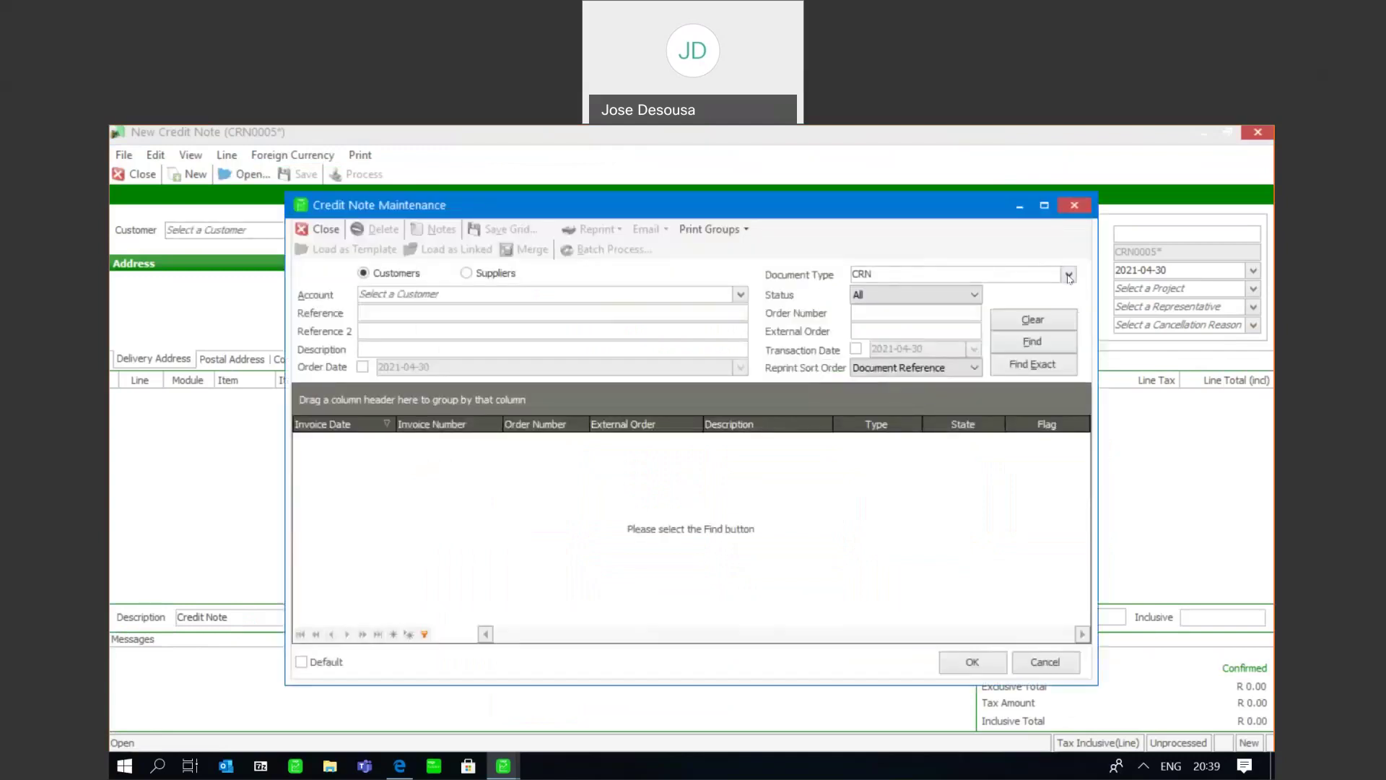
left_click(1069, 279)
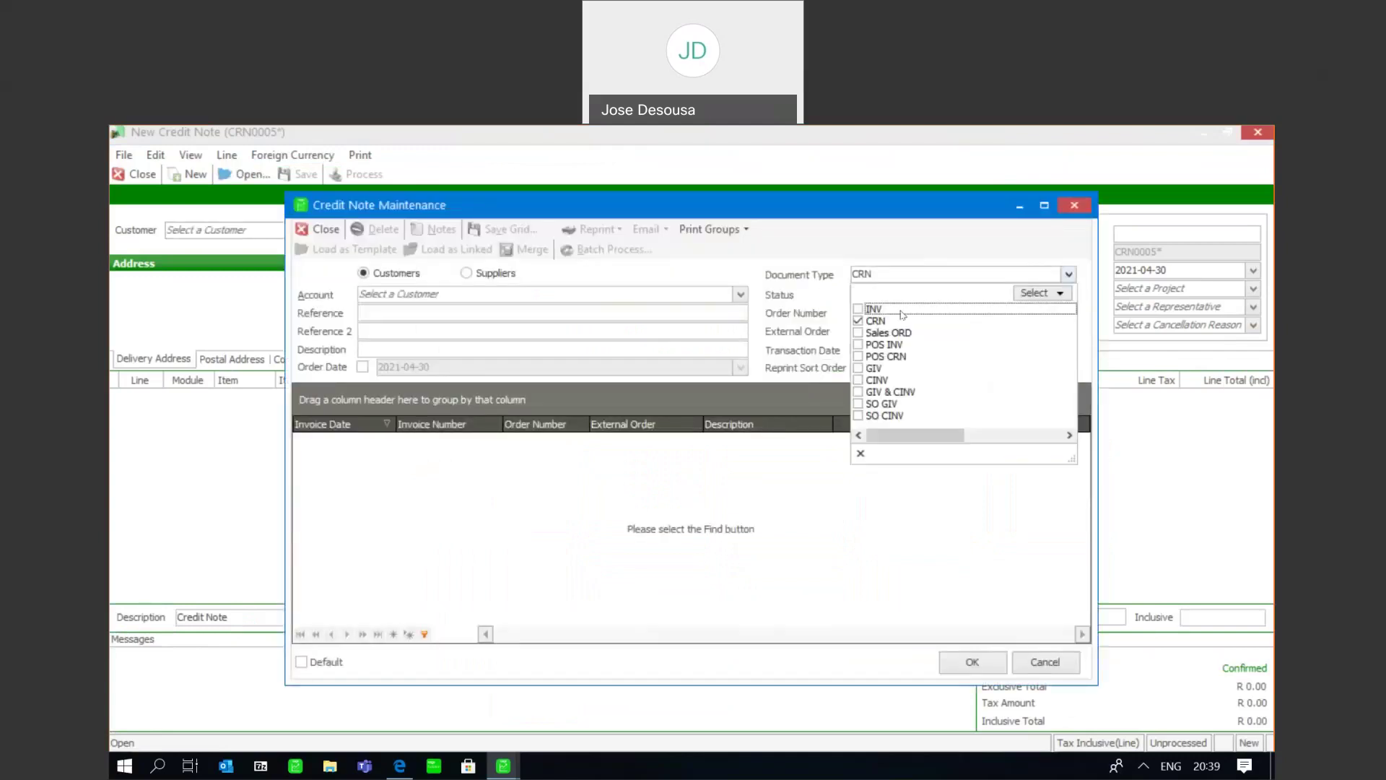
left_click(857, 309)
left_click(858, 320)
left_click(751, 383)
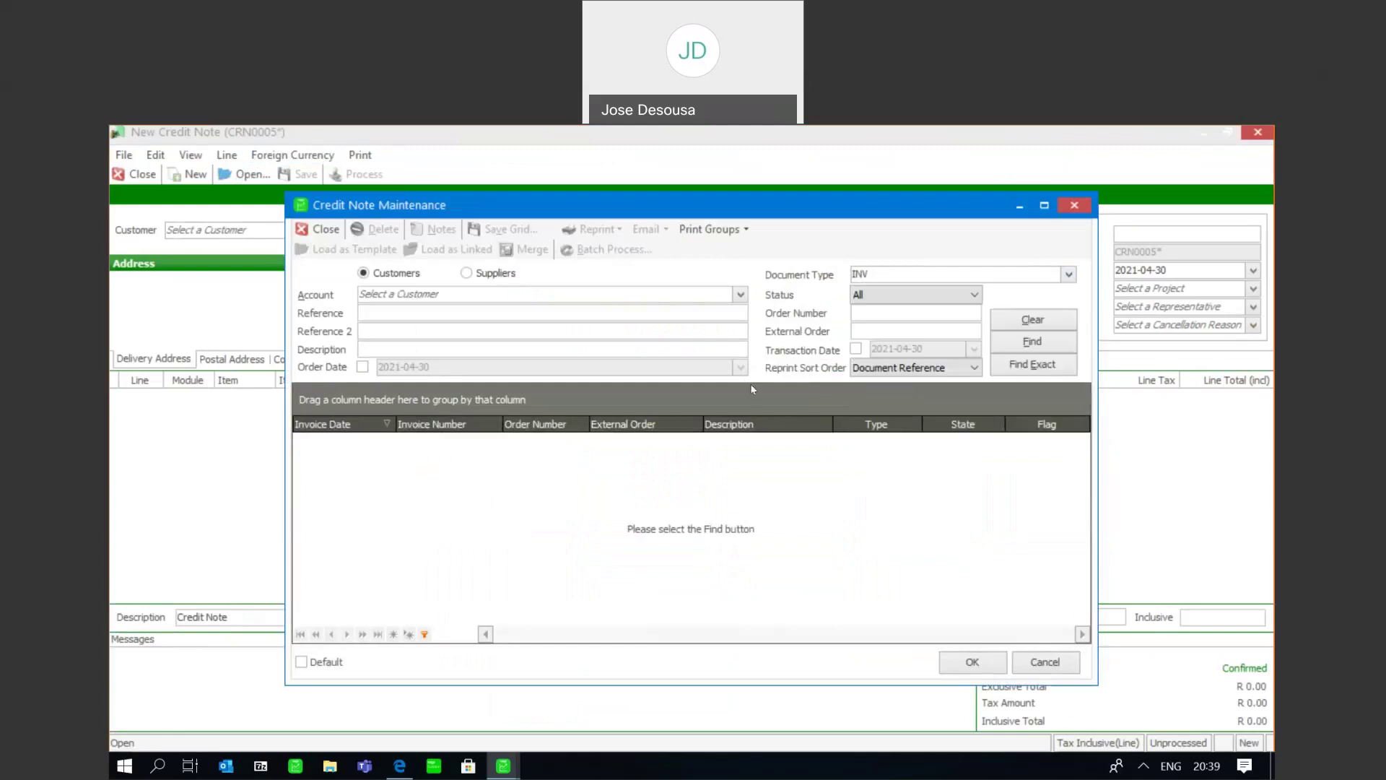
Find the invoices with transaction date 2021-04-30 and load INV0006 into the credit note as linked.
left_click(855, 349)
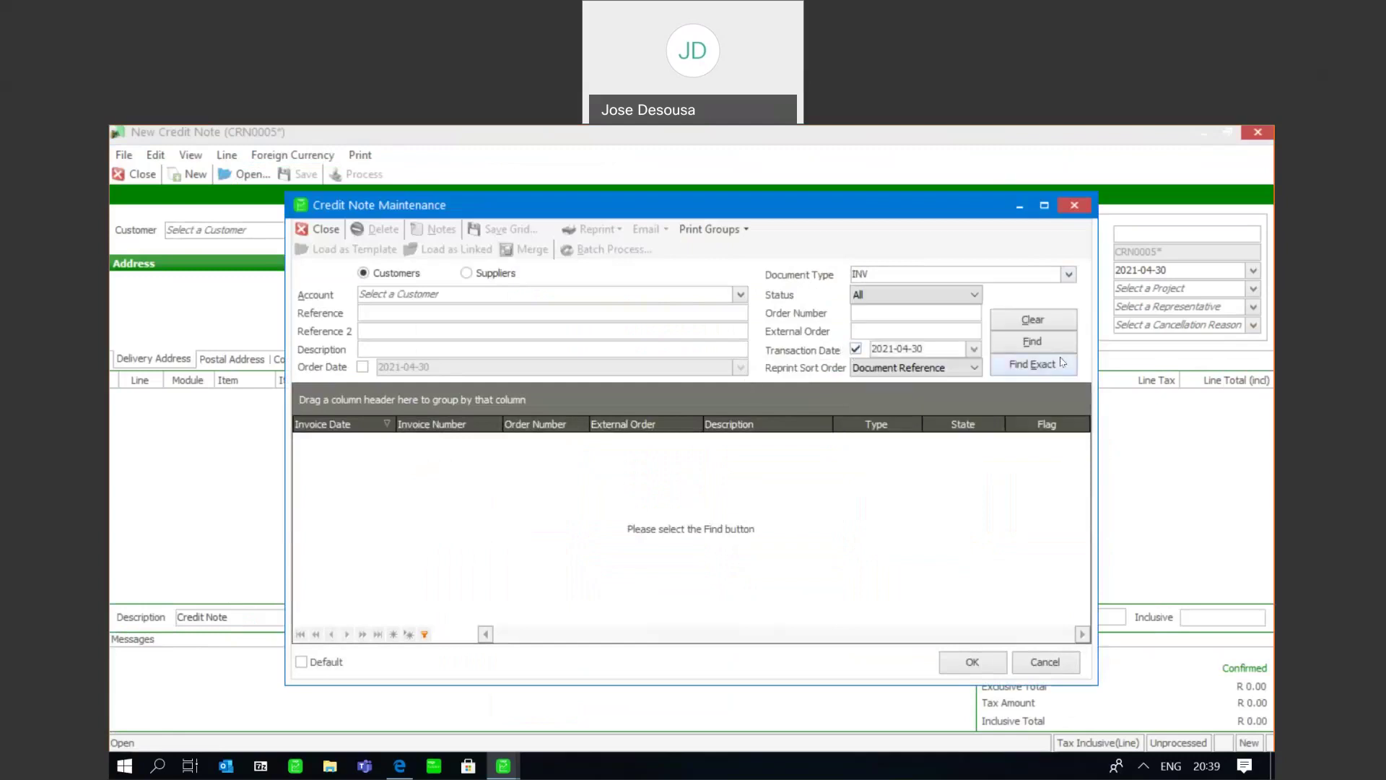
left_click(1062, 345)
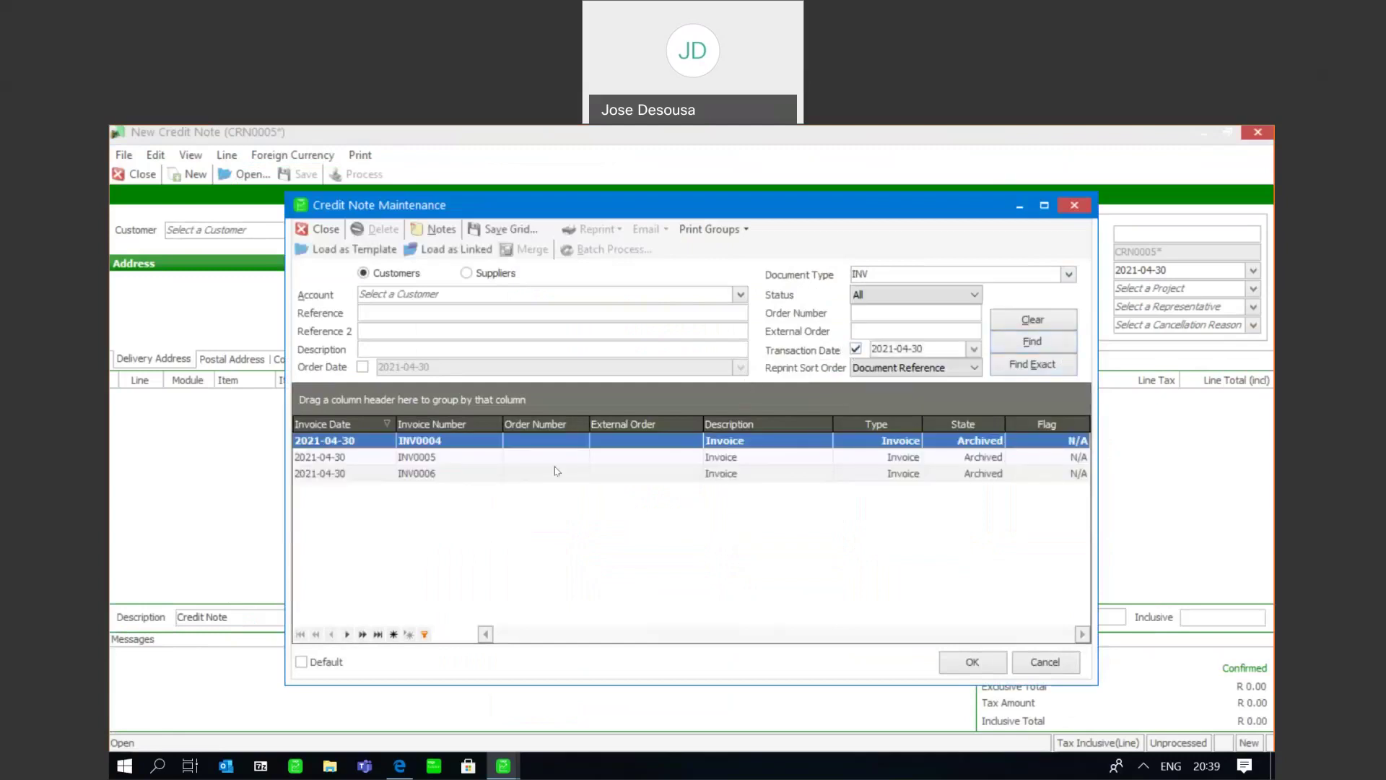
left_click(456, 477)
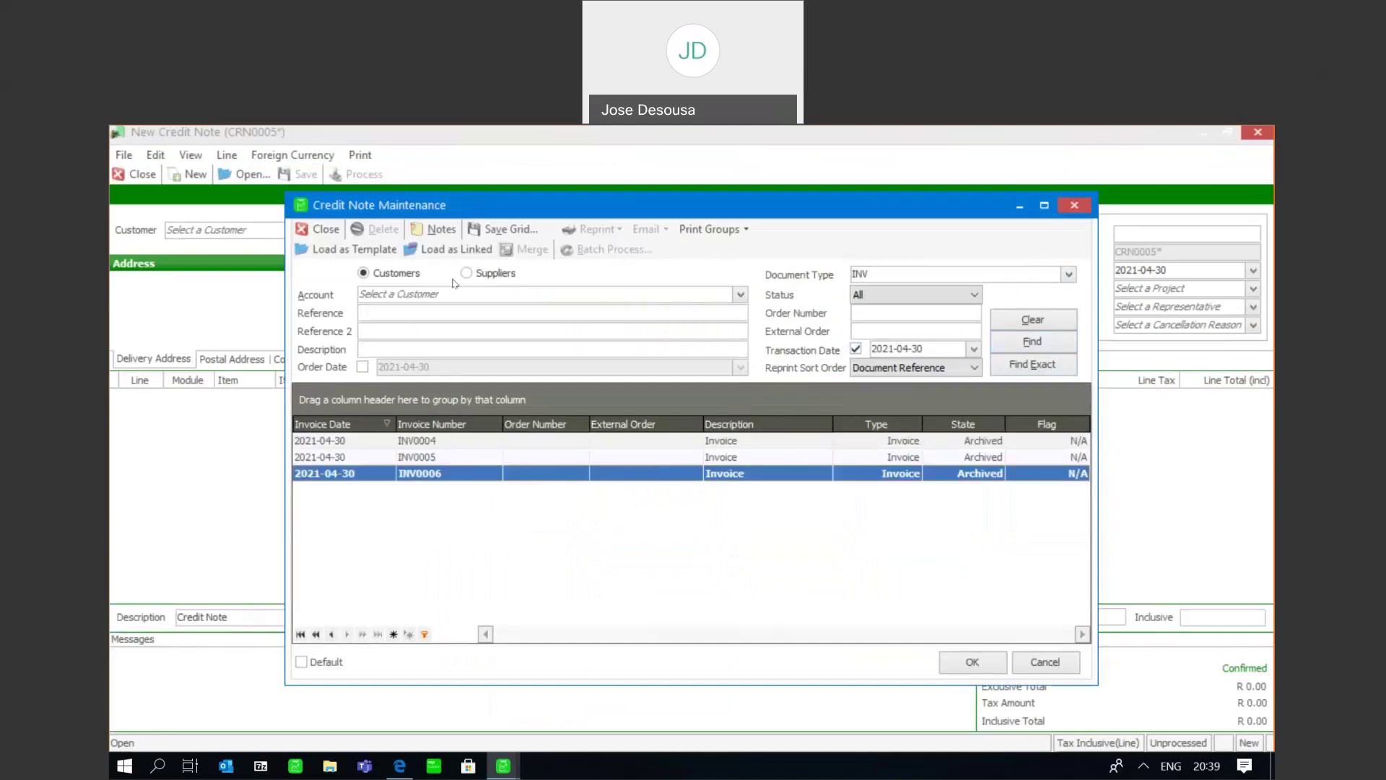
left_click(444, 253)
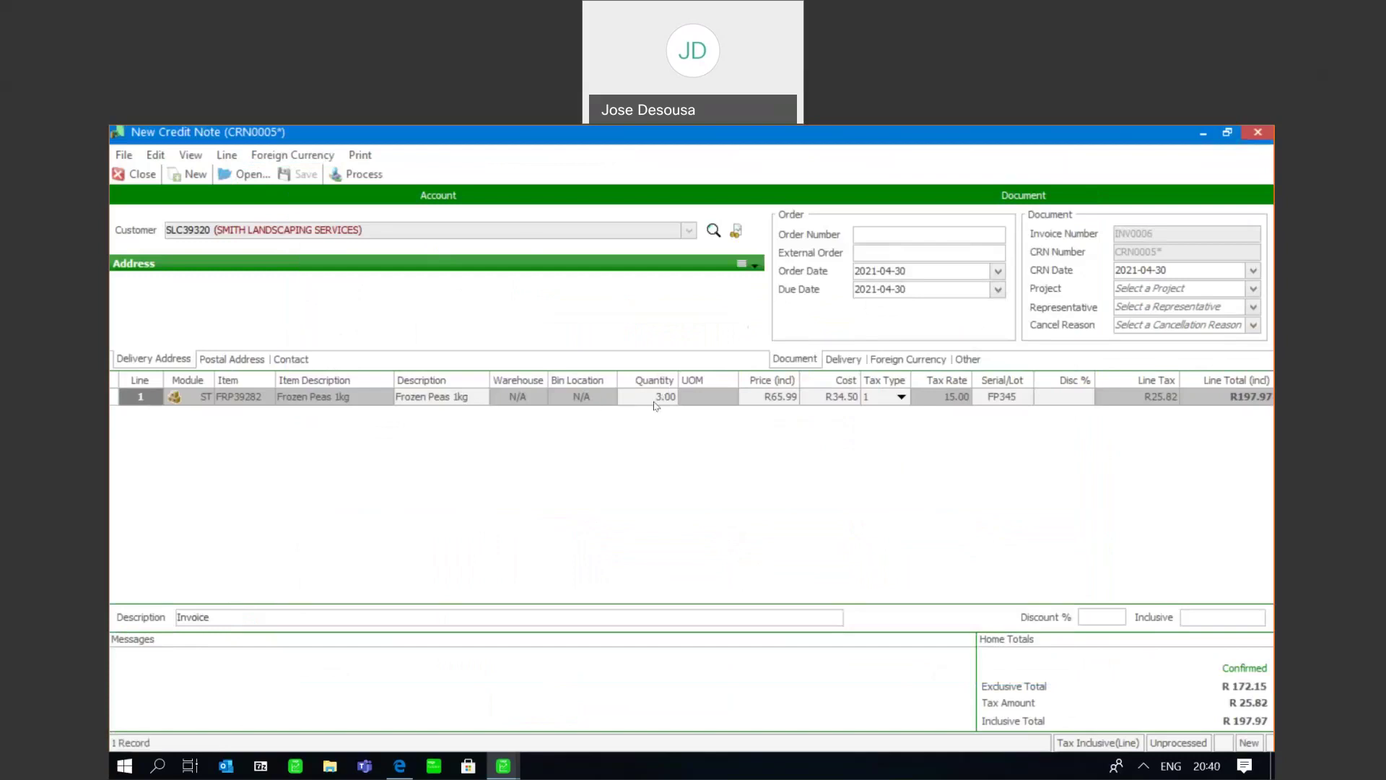
Confirm lot FP345 on the Frozen Peas line and process the credit note with its document printed.
left_click(1023, 402)
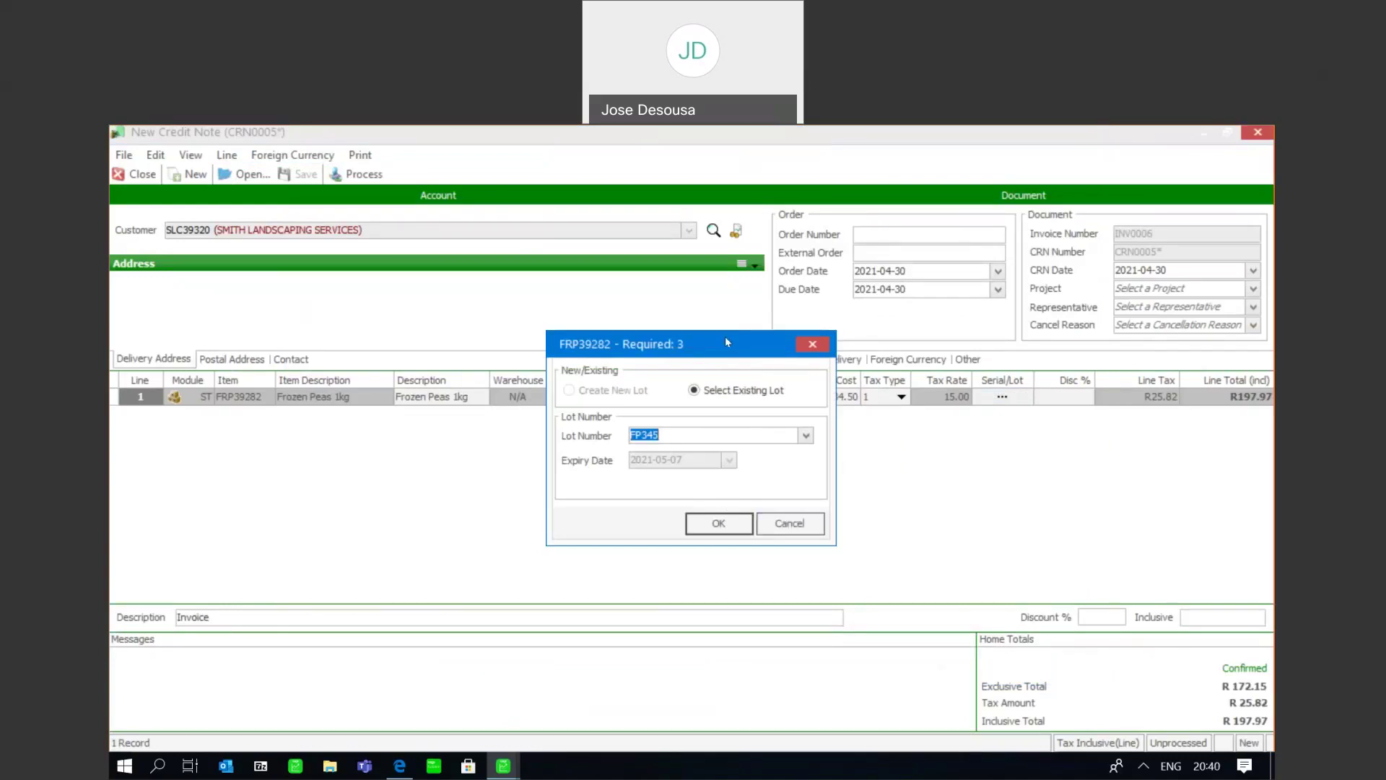
left_click(695, 517)
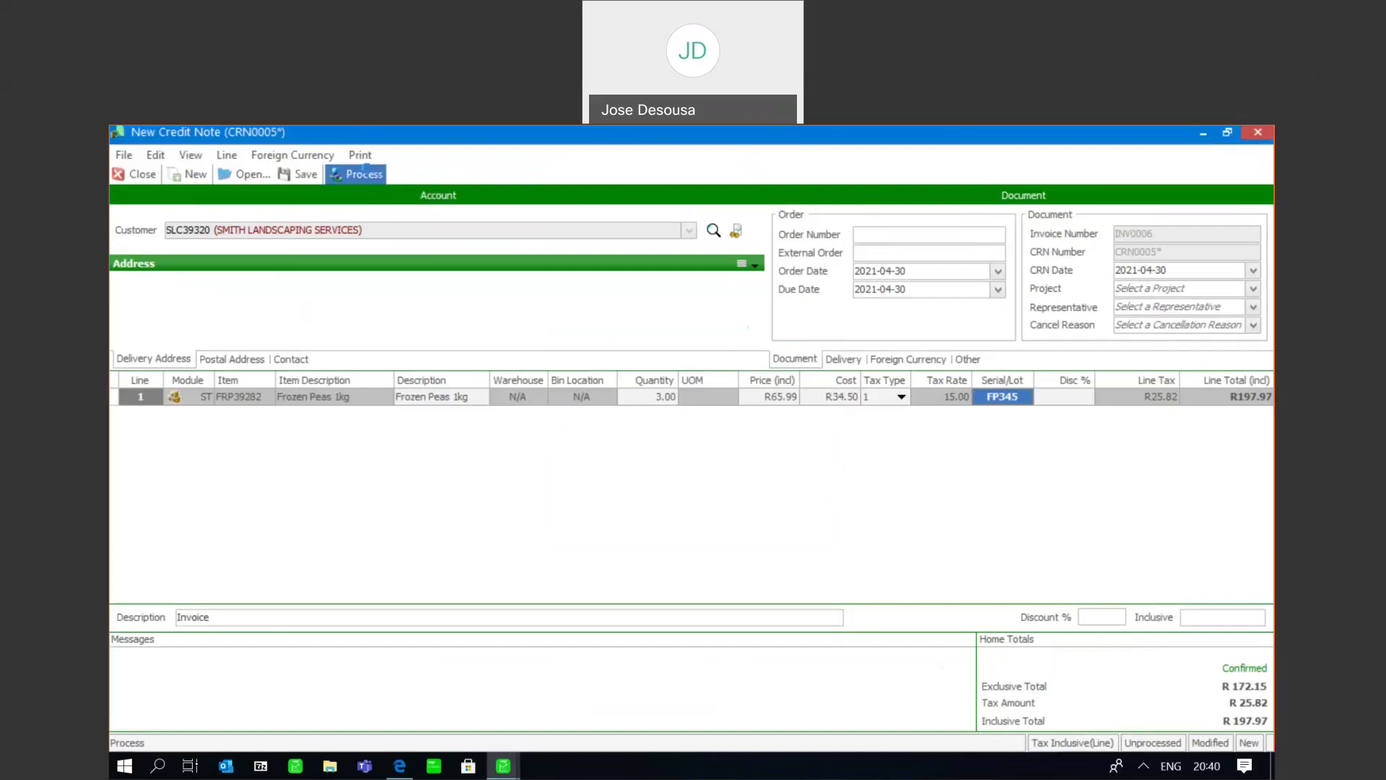
left_click(373, 175)
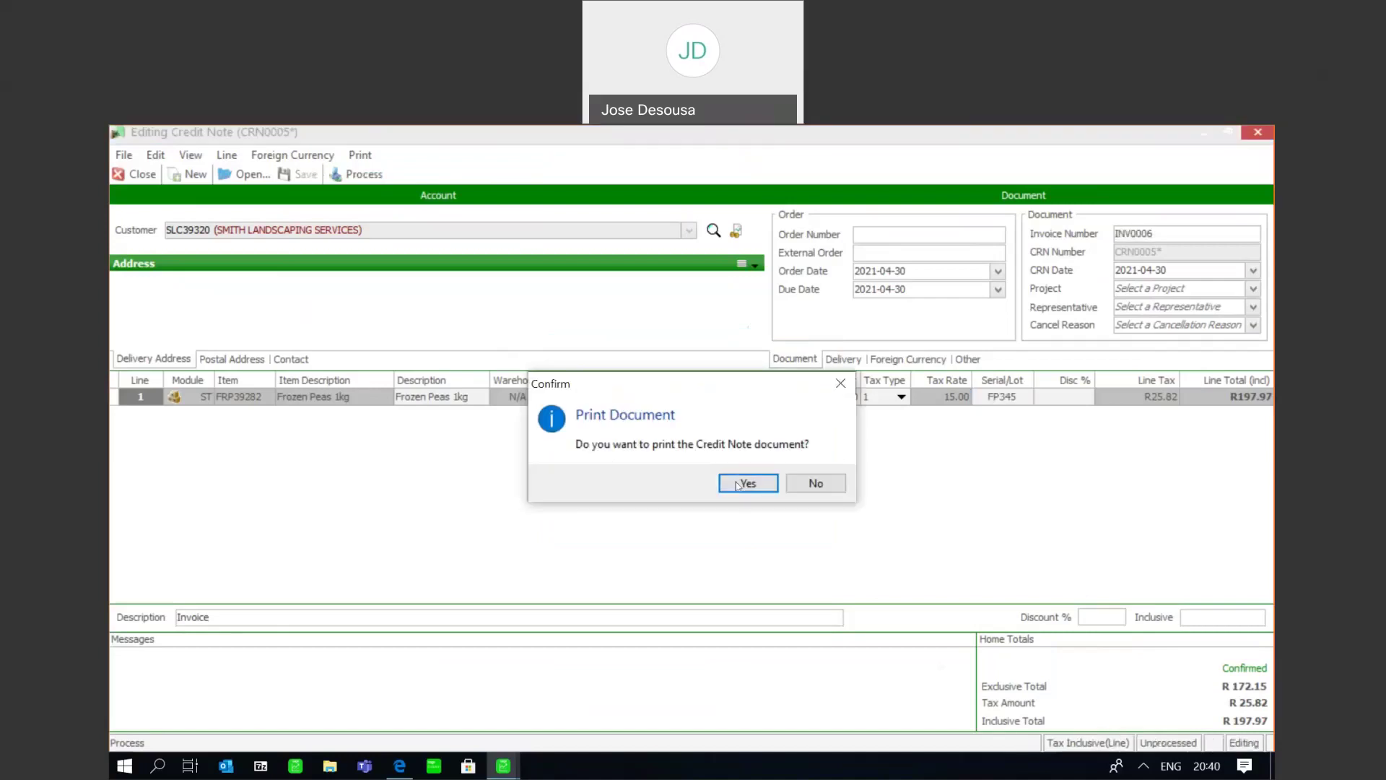
left_click(738, 483)
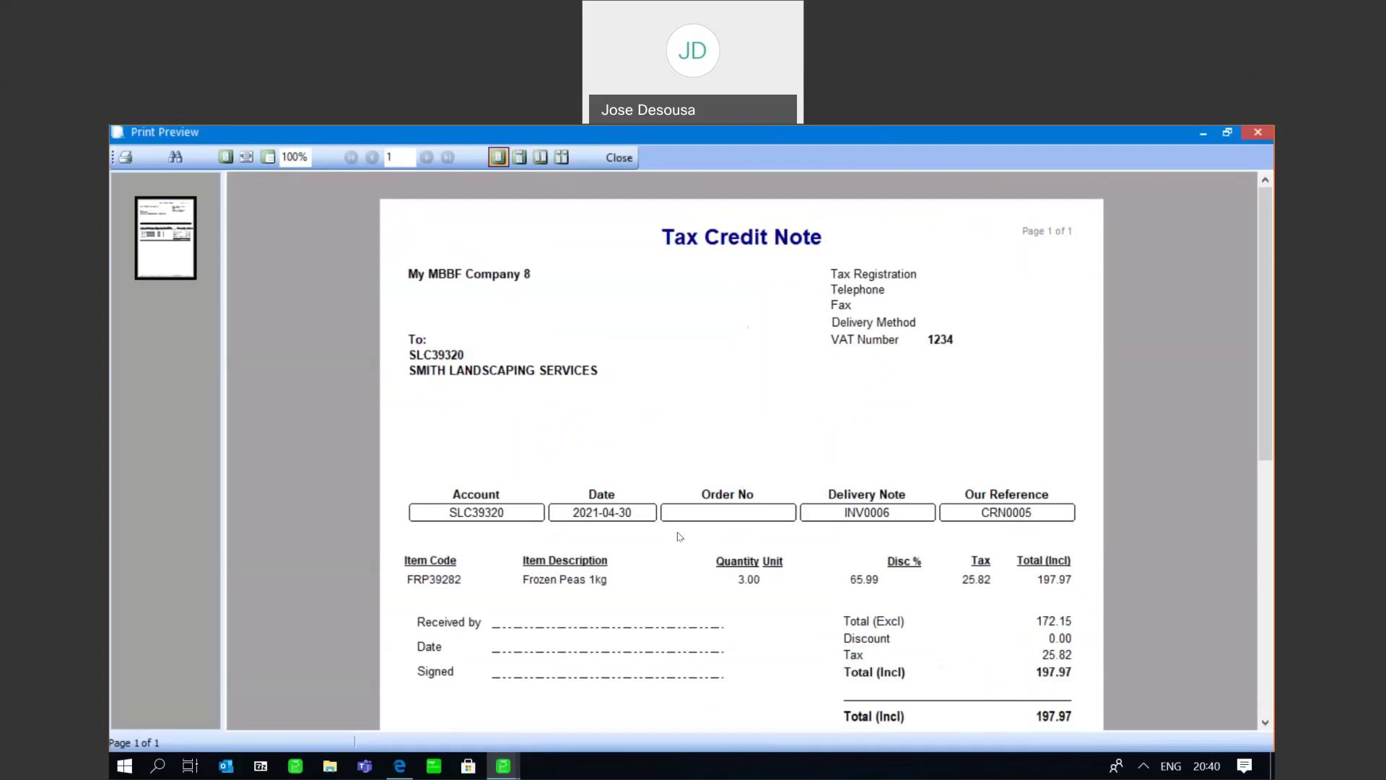
Close the credit note preview, decline allocating the credit note now and close the credit note window.
left_click(619, 157)
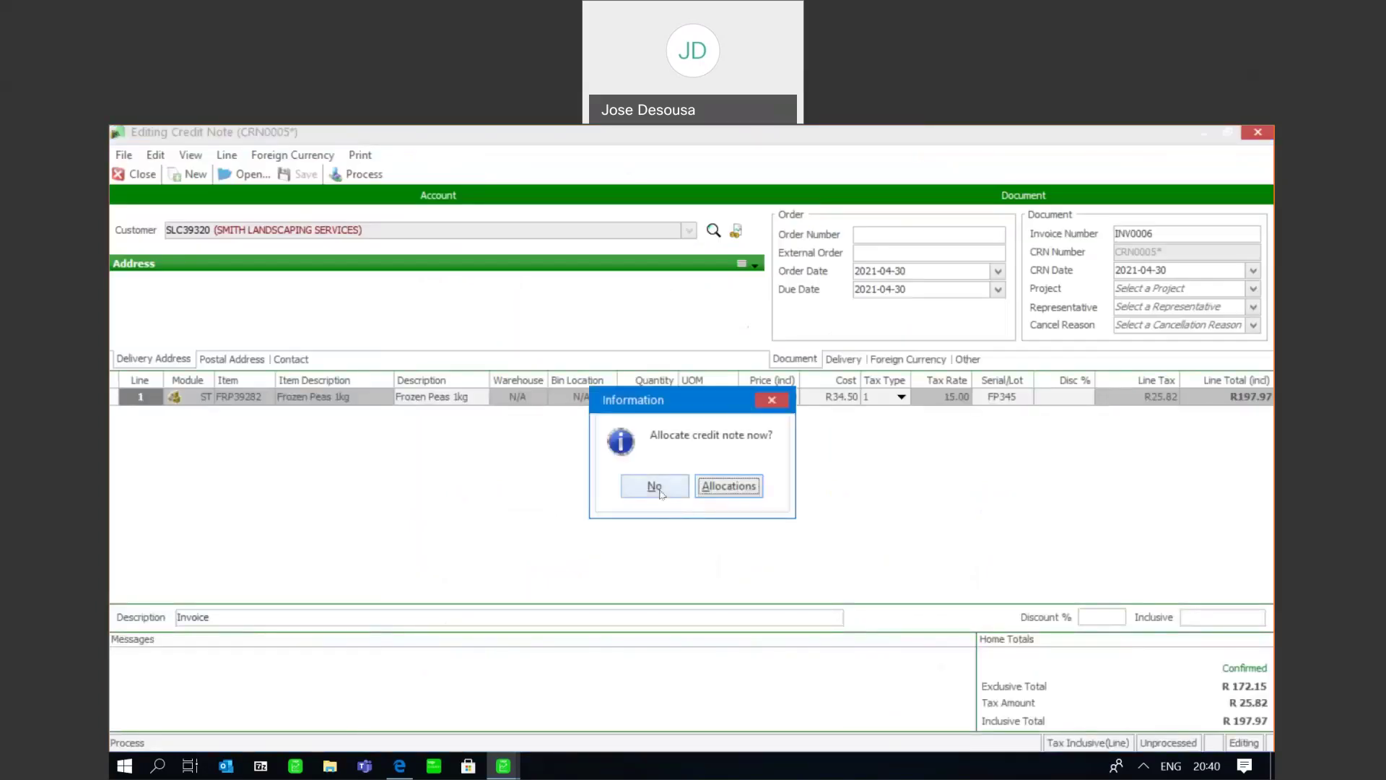
left_click(660, 493)
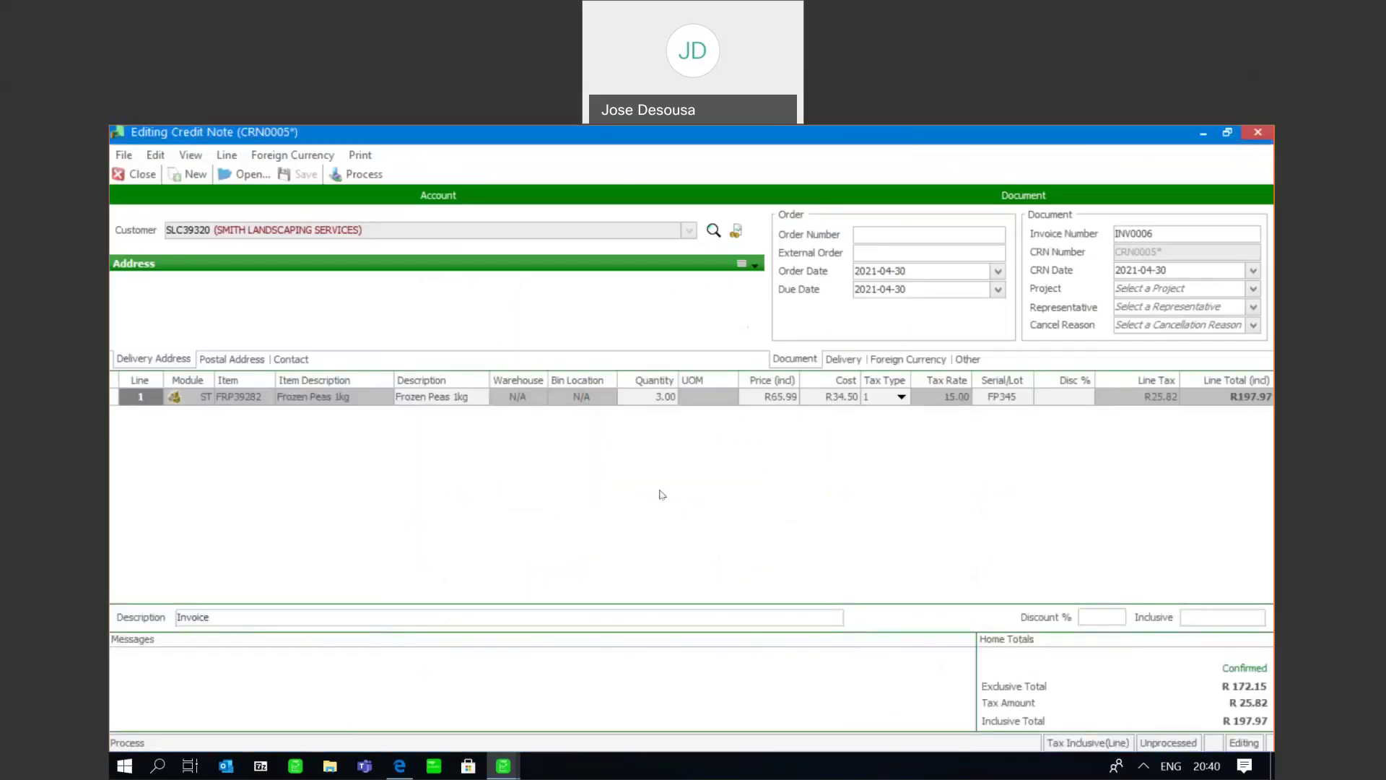
left_click(138, 174)
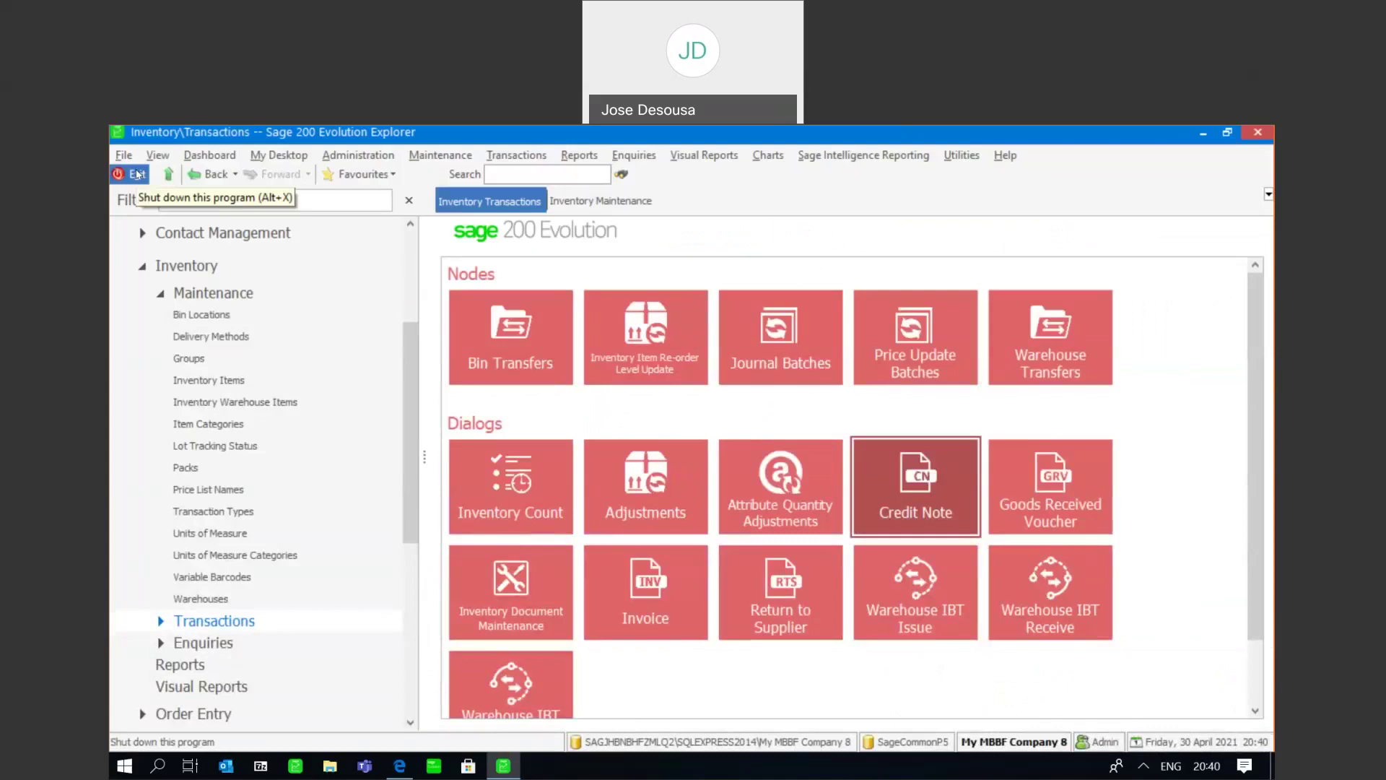
Add a new inventory count and limit its inventory item range to FRP39282 (Frozen Peas 1kg).
left_click(508, 480)
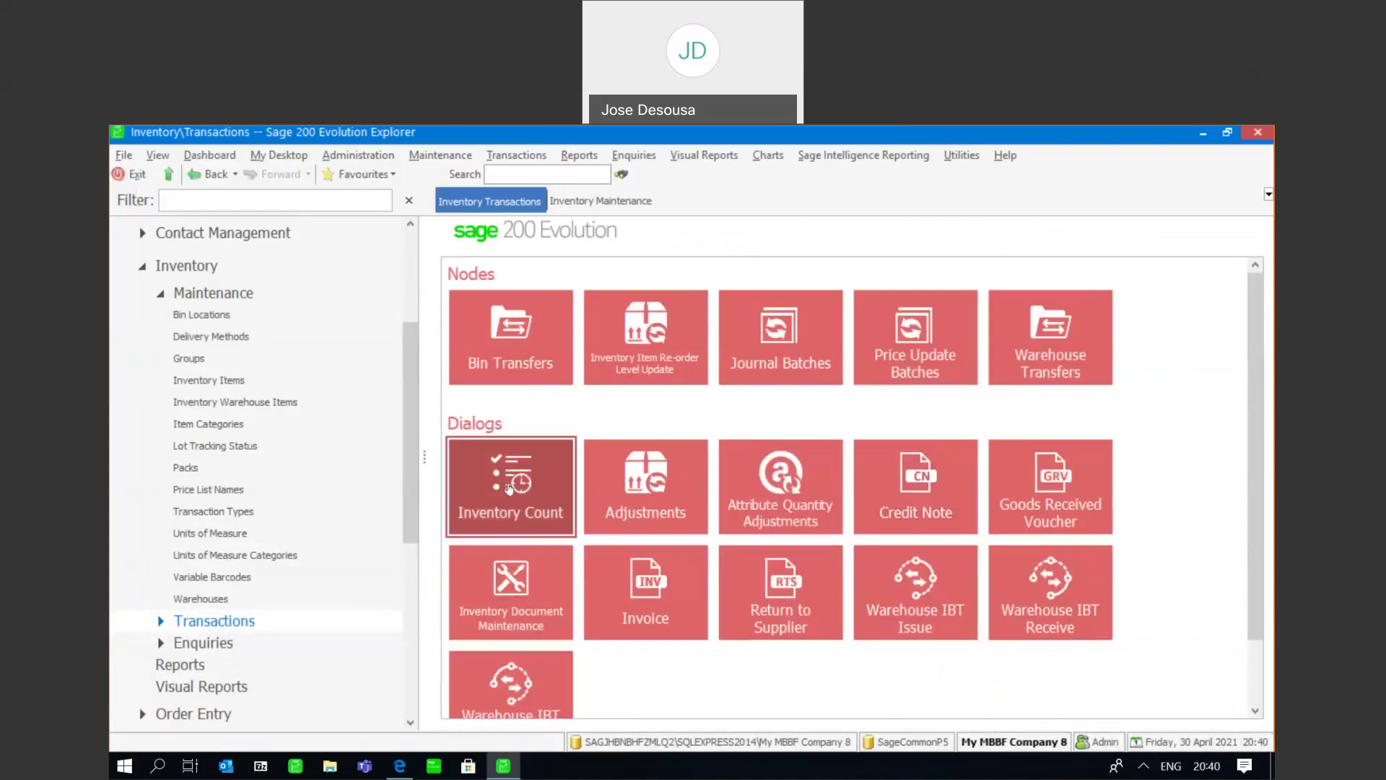
double_click(508, 480)
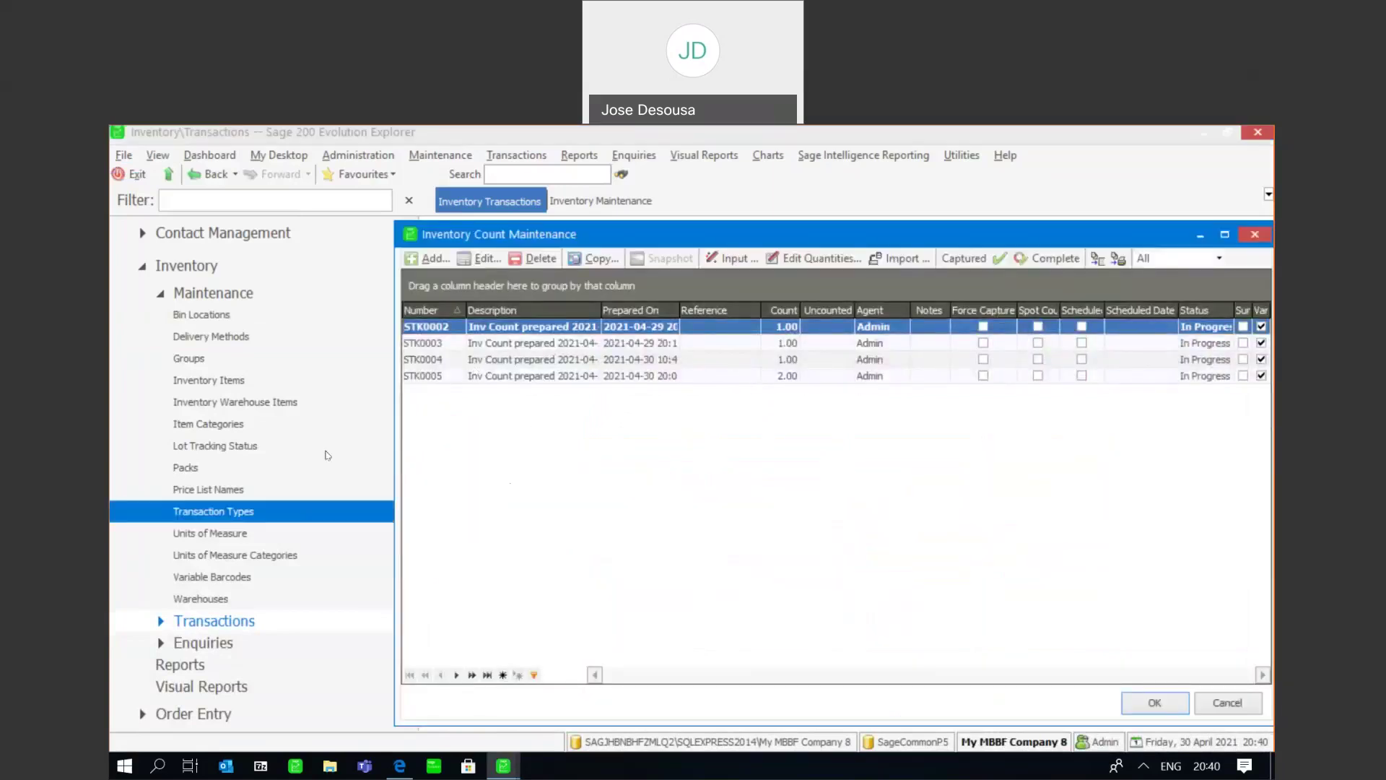
left_click(430, 257)
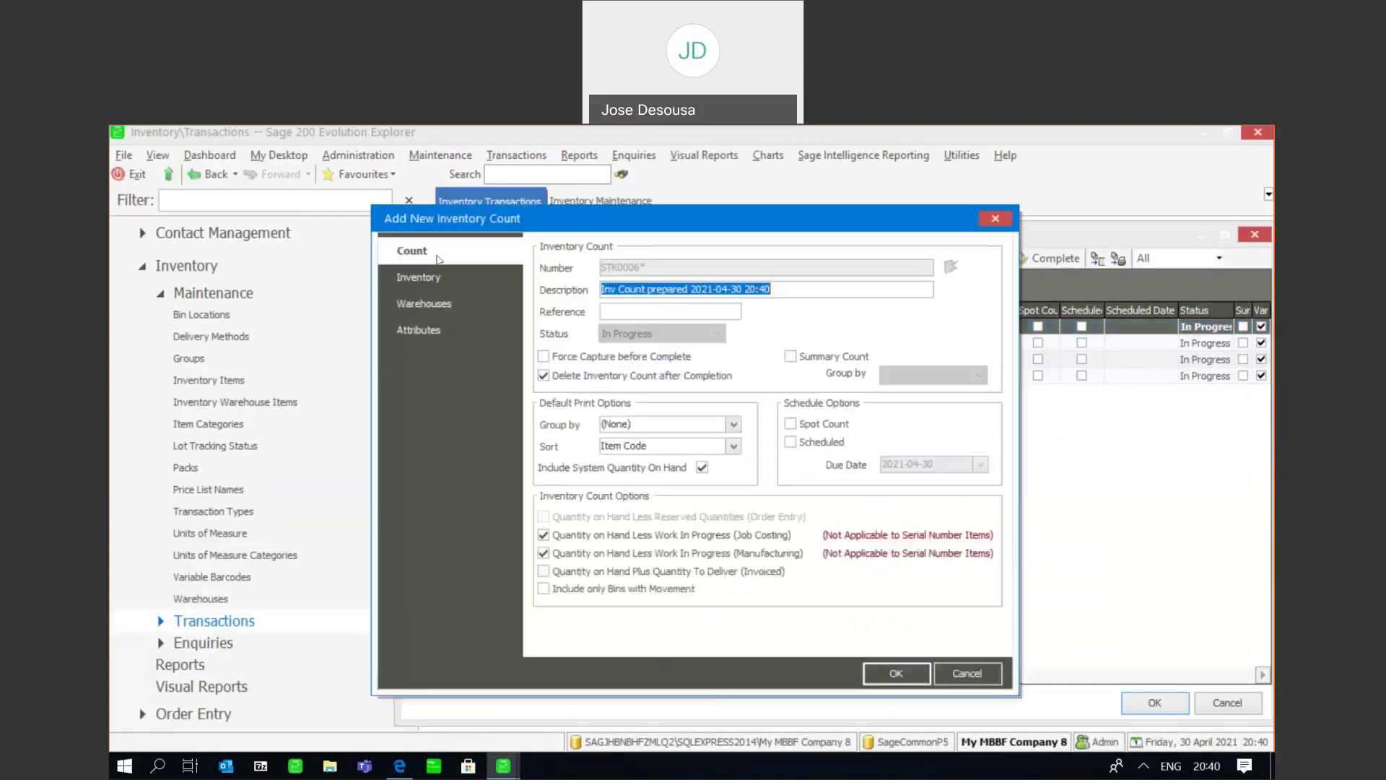
left_click(462, 280)
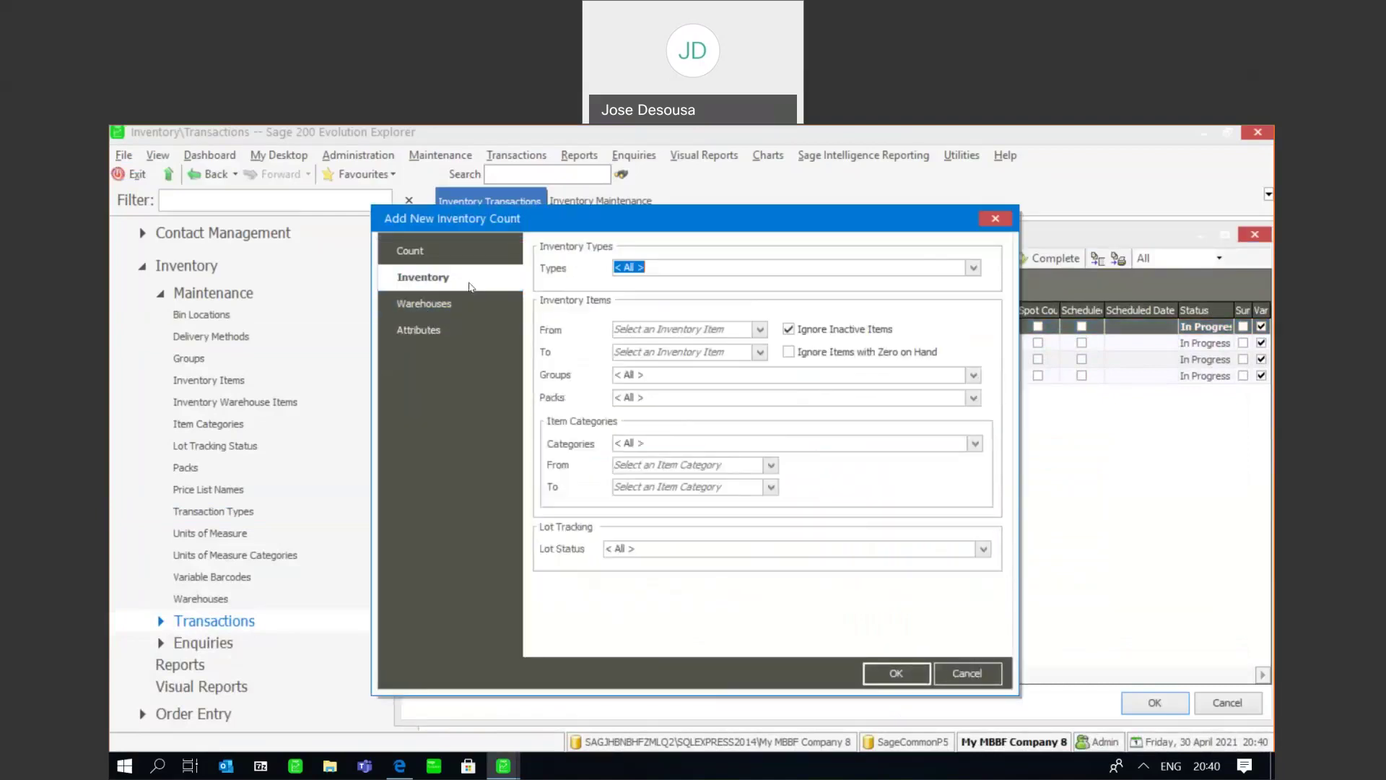
left_click(758, 330)
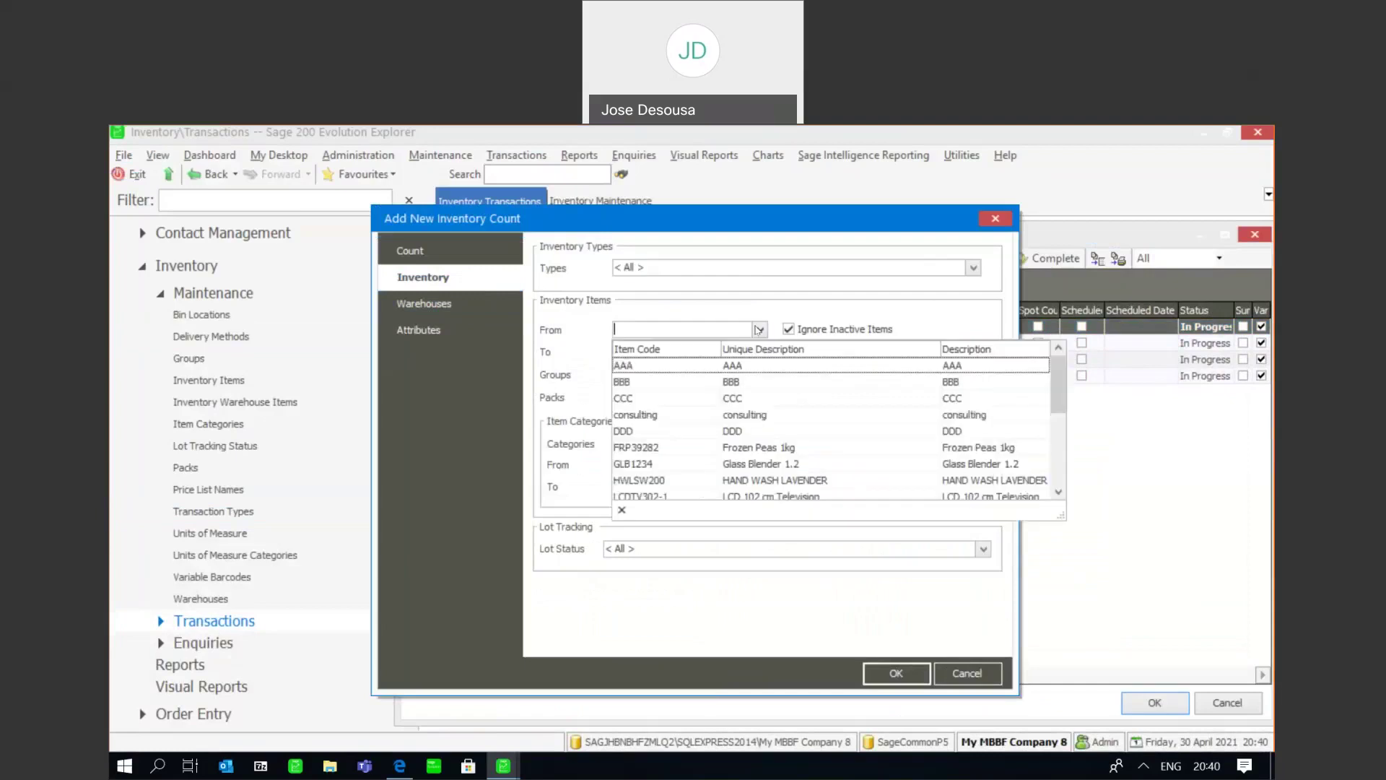
left_click(758, 449)
left_click(760, 351)
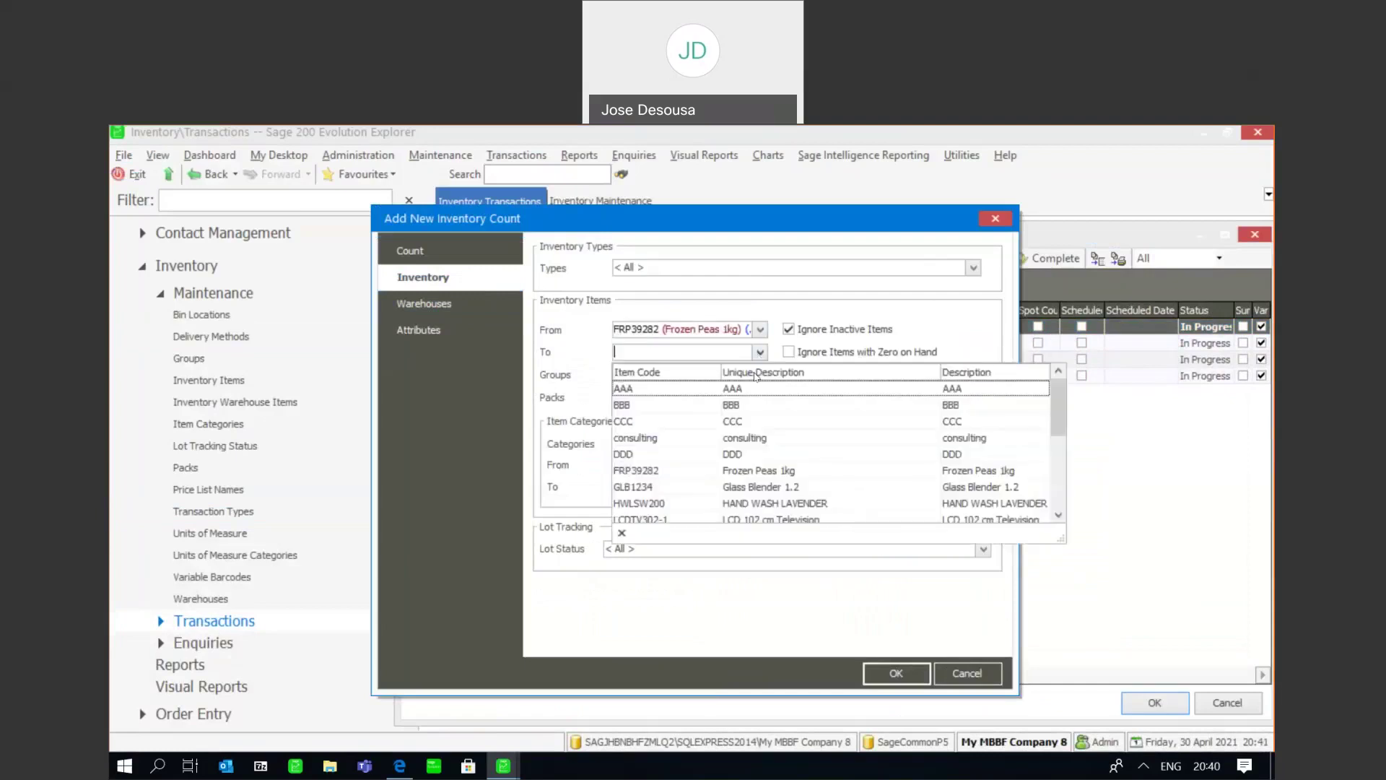
left_click(749, 470)
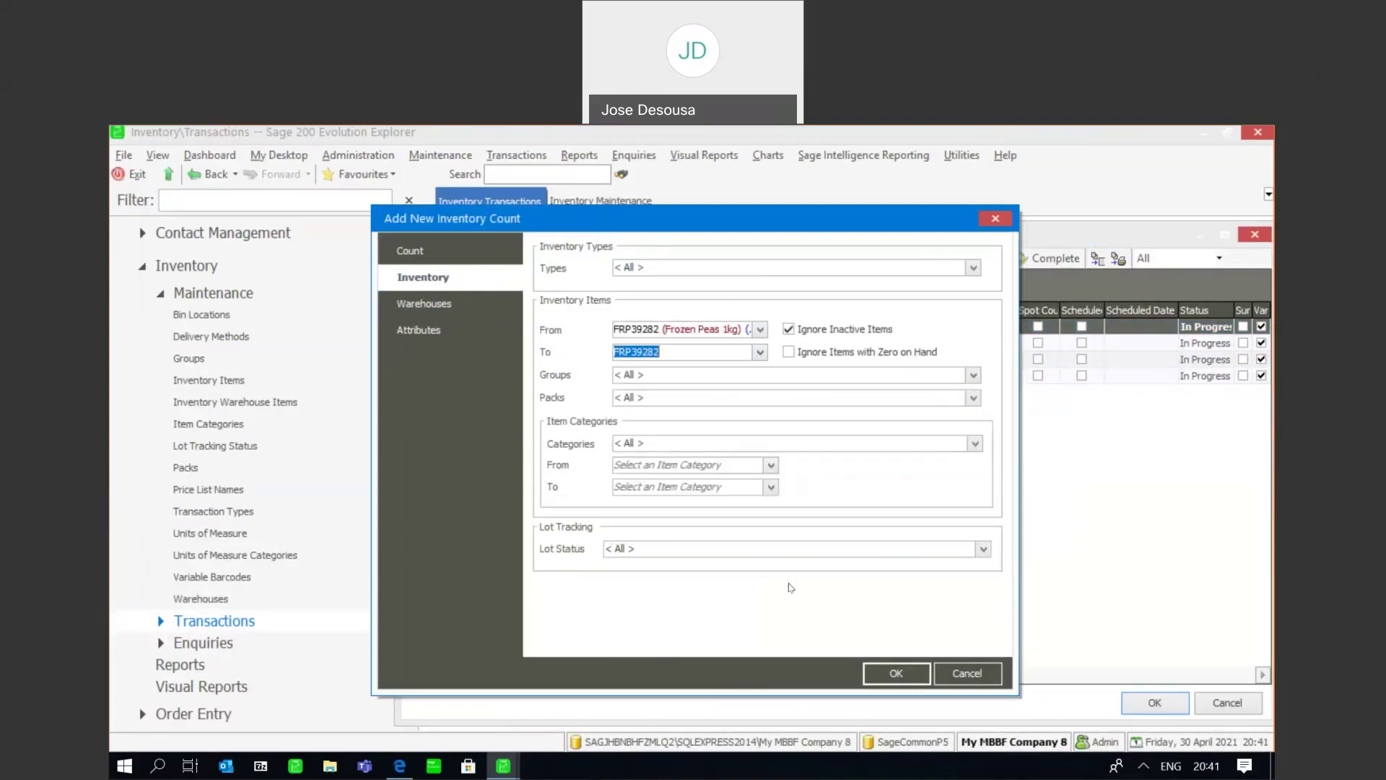
Check the lot status filter, leave it at All, and create the inventory count without selecting attribute values.
left_click(983, 550)
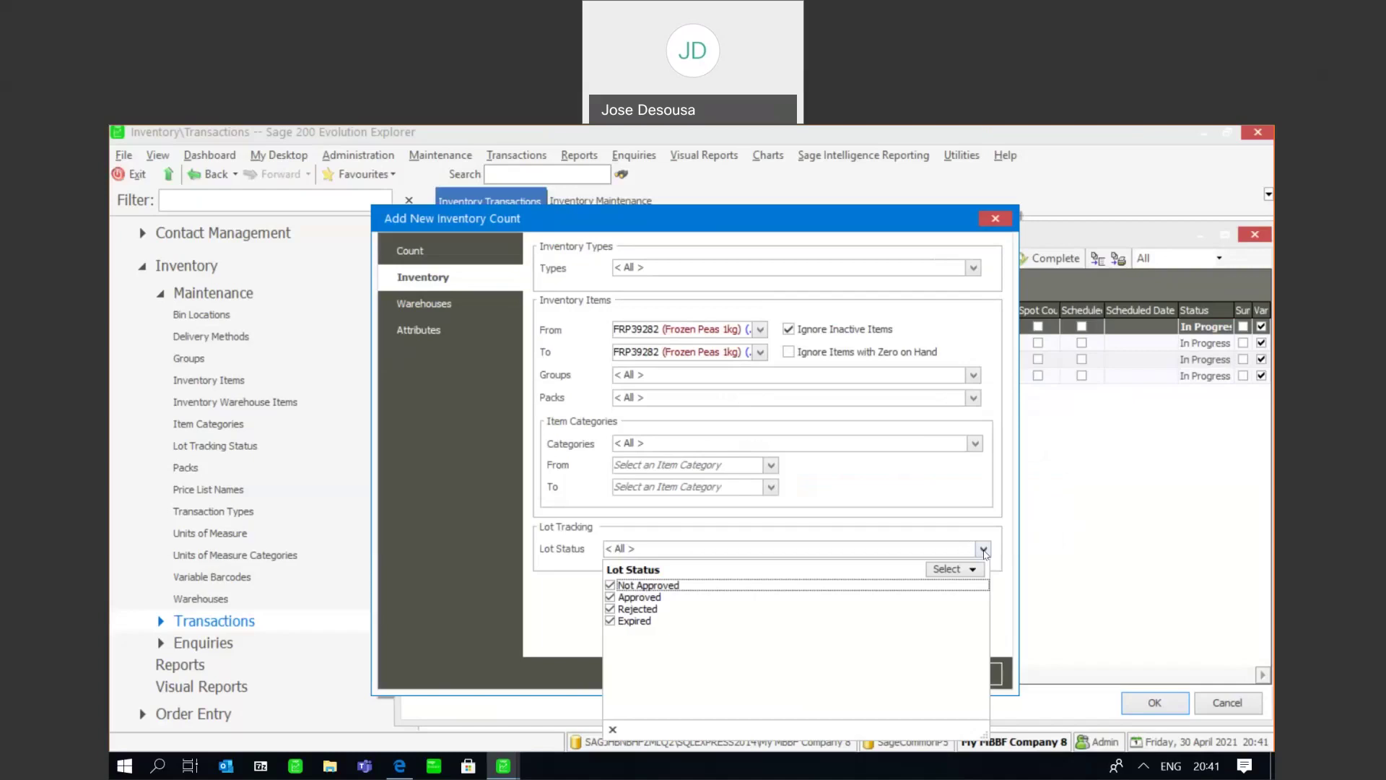
left_click(555, 611)
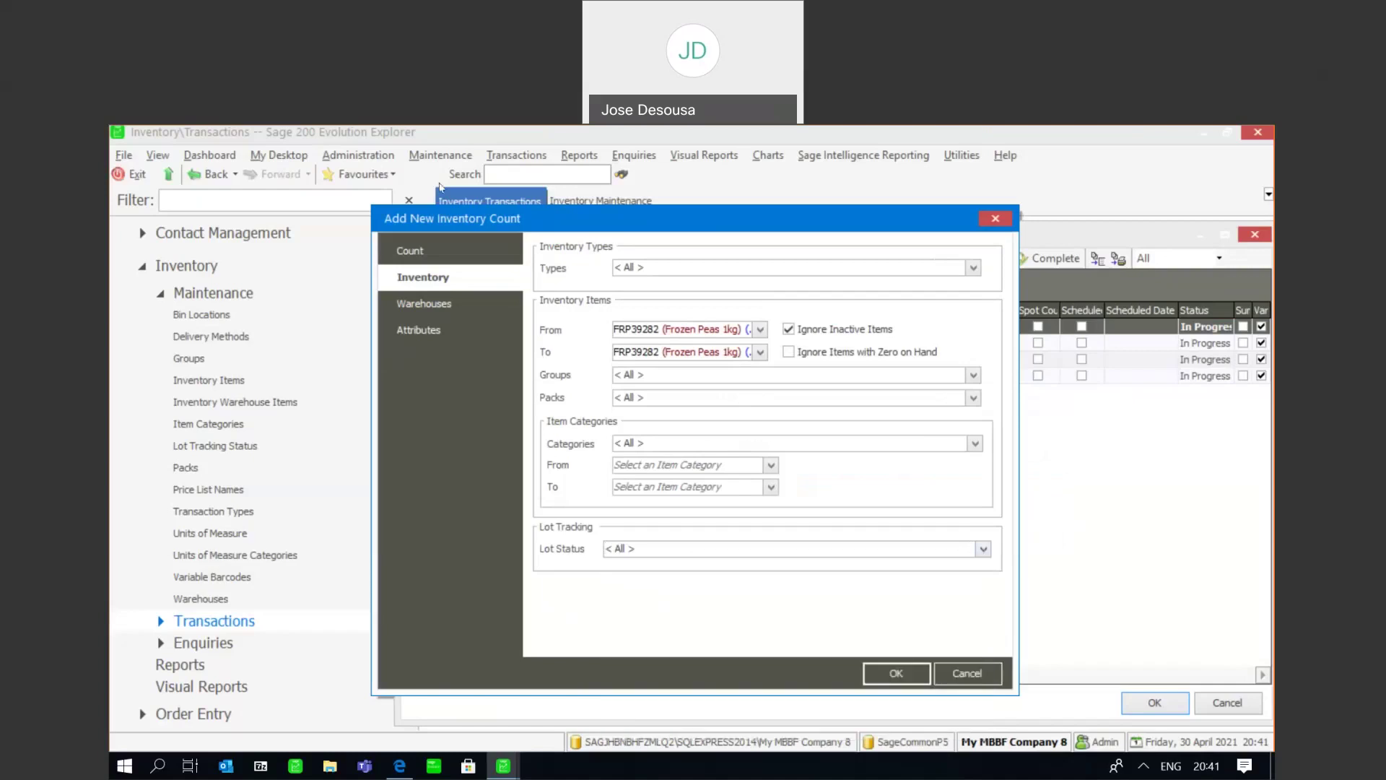
left_click(424, 250)
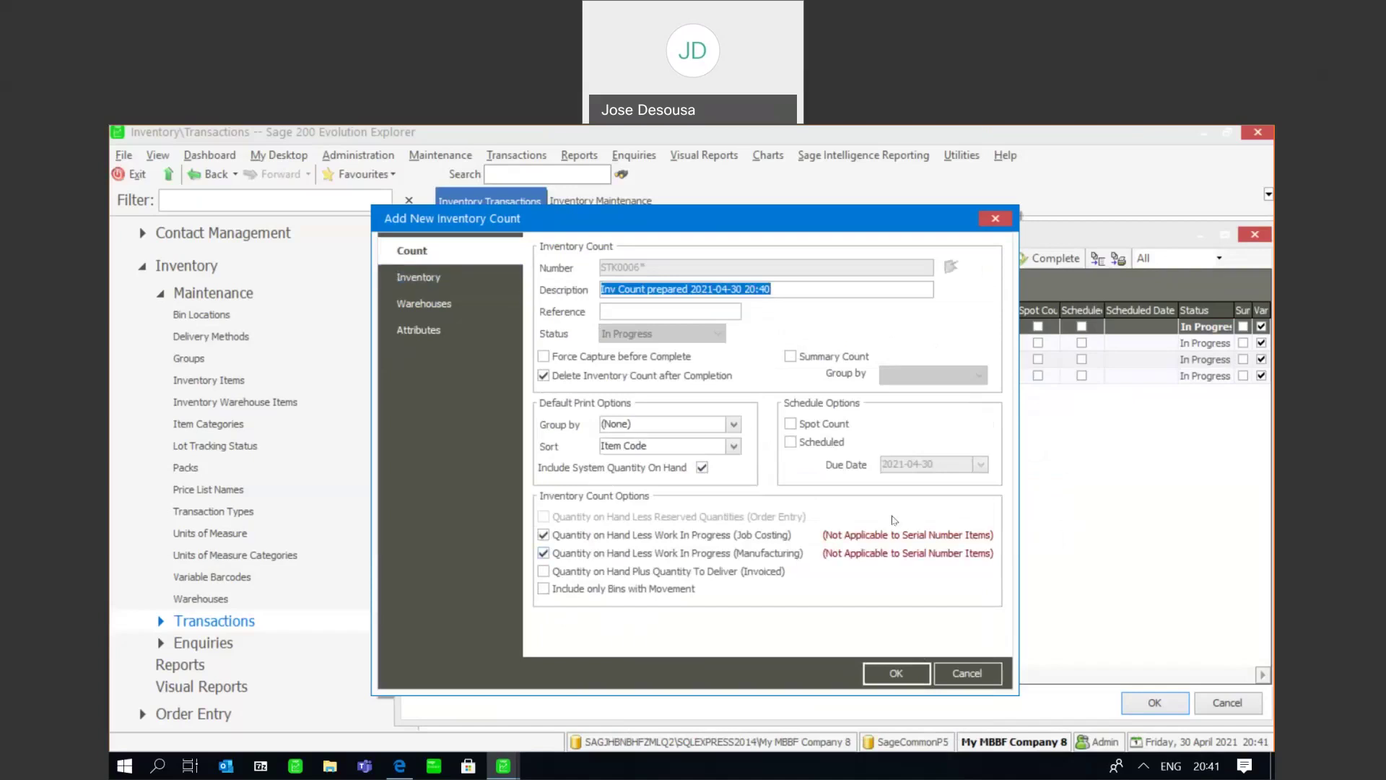
left_click(880, 679)
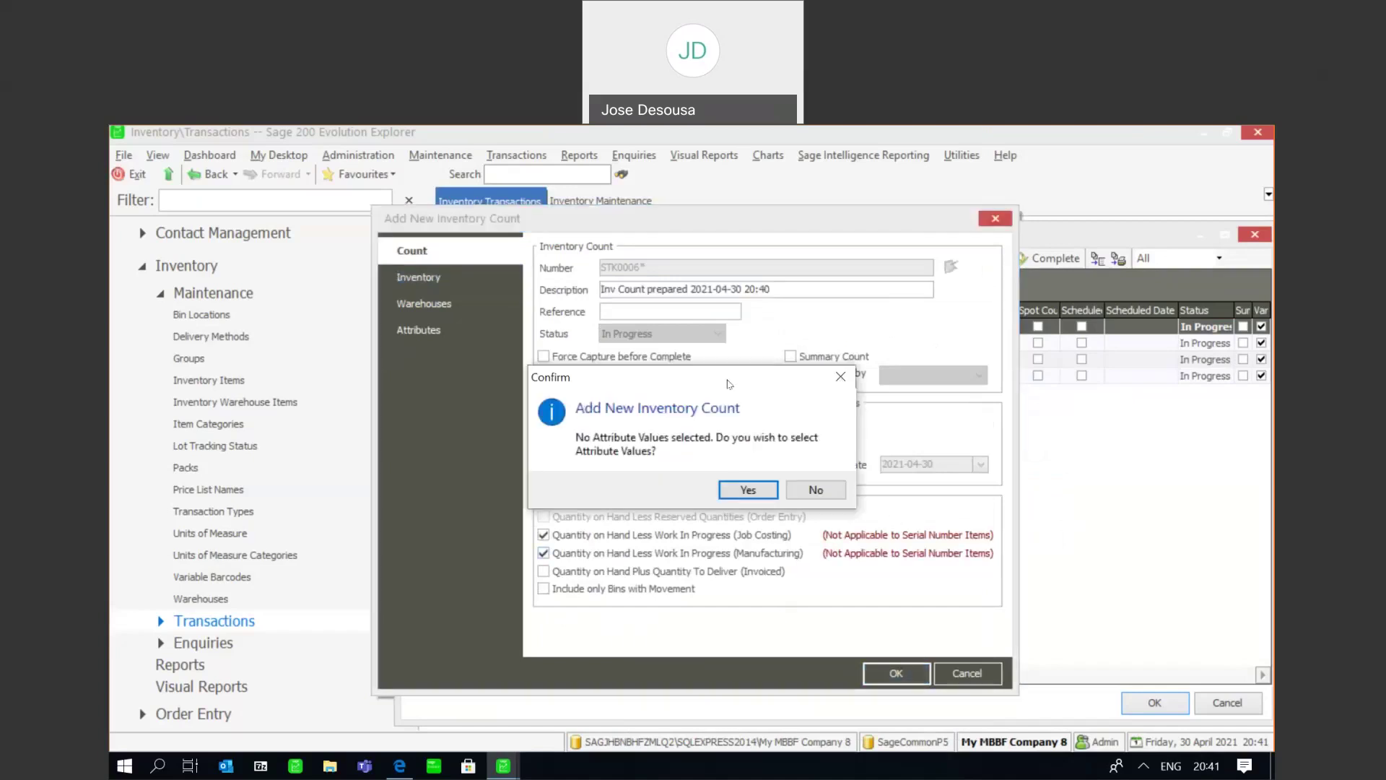
left_click(796, 488)
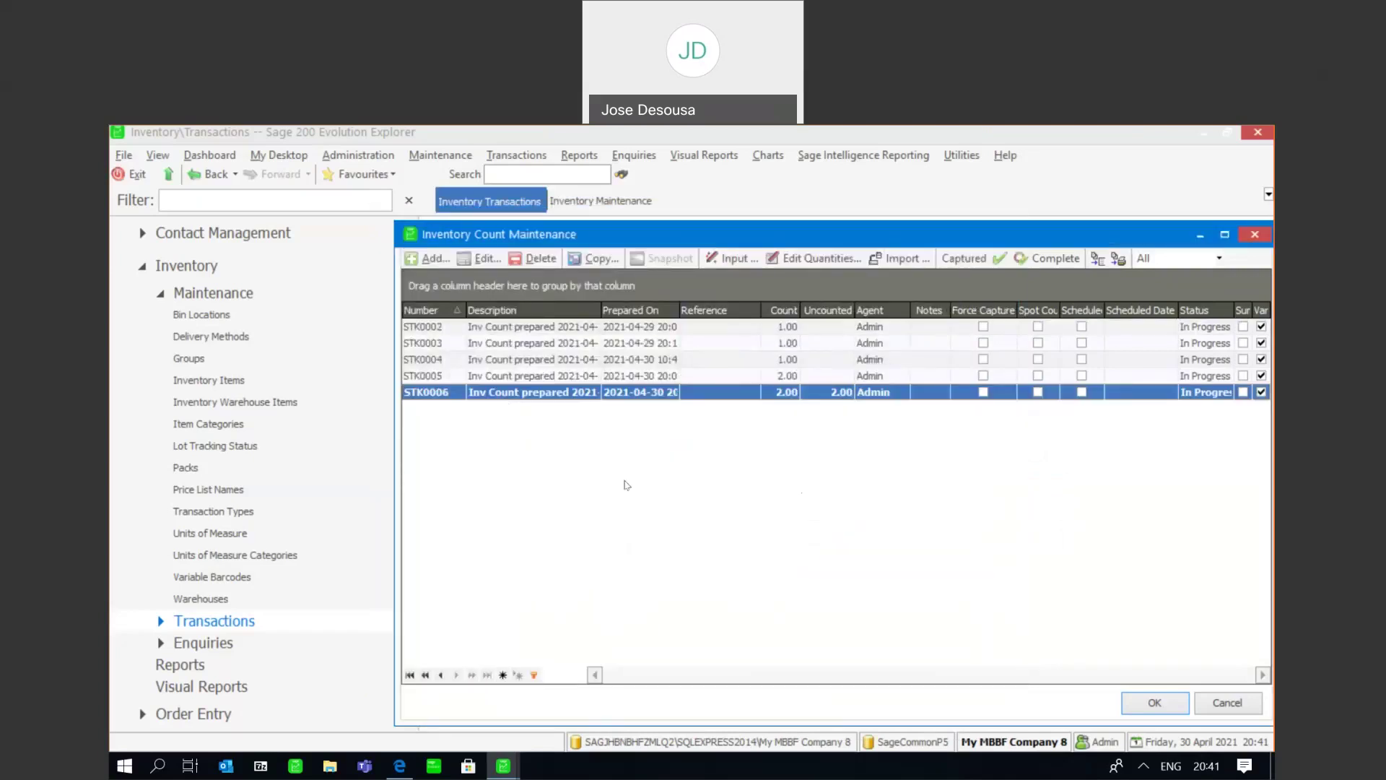
Enter count quantities of 5 for lot FP345 and 6 for lot FR987 in count STK0006 and save them.
left_click(820, 257)
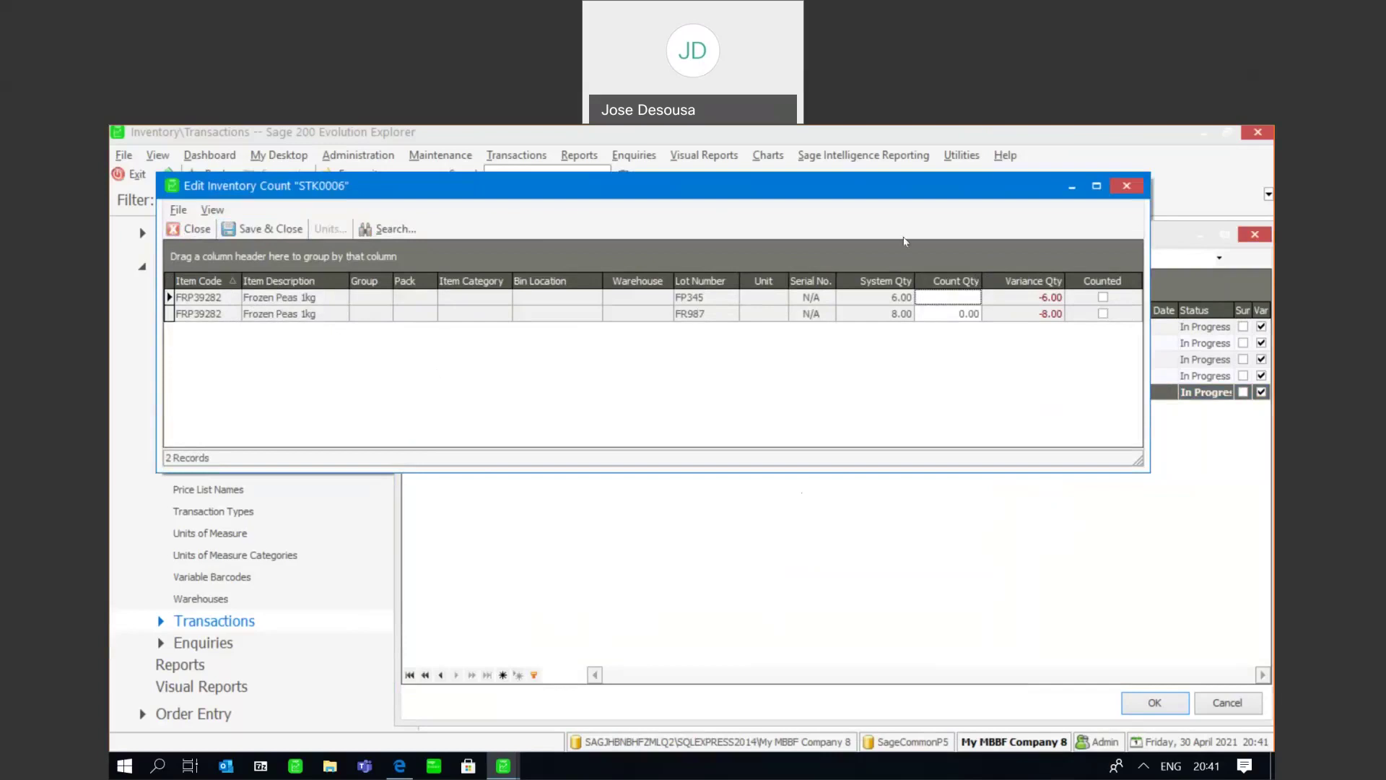
left_click(930, 296)
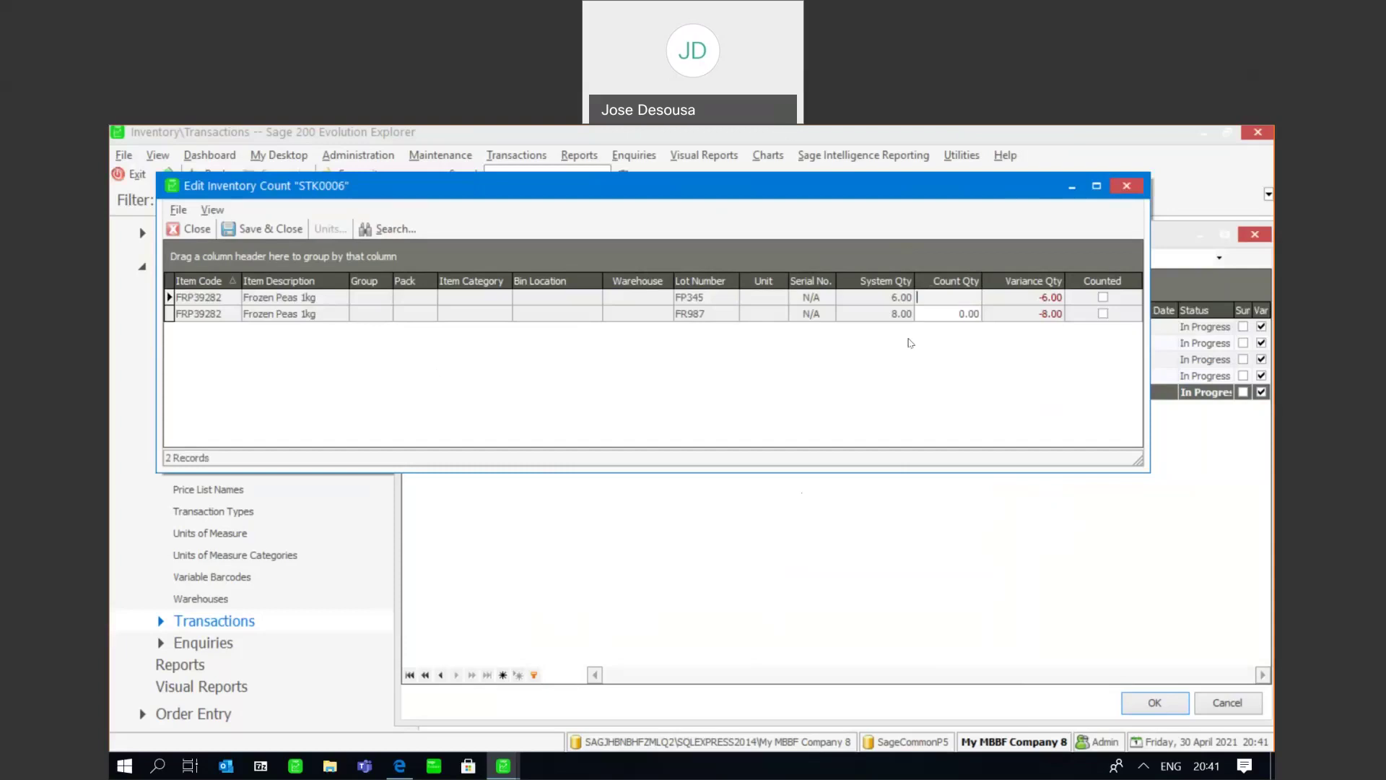
type("5")
key("Down")
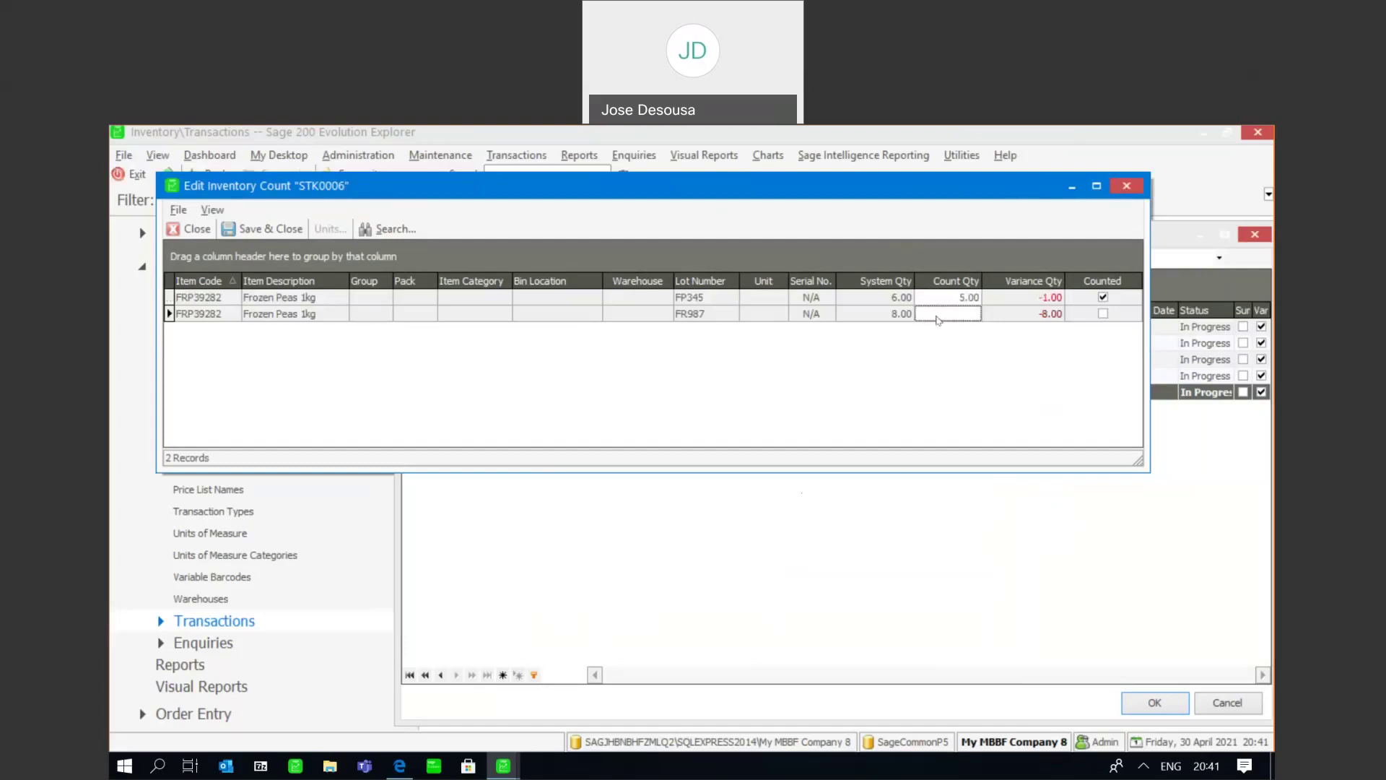
left_click(934, 314)
type("6")
key("Return")
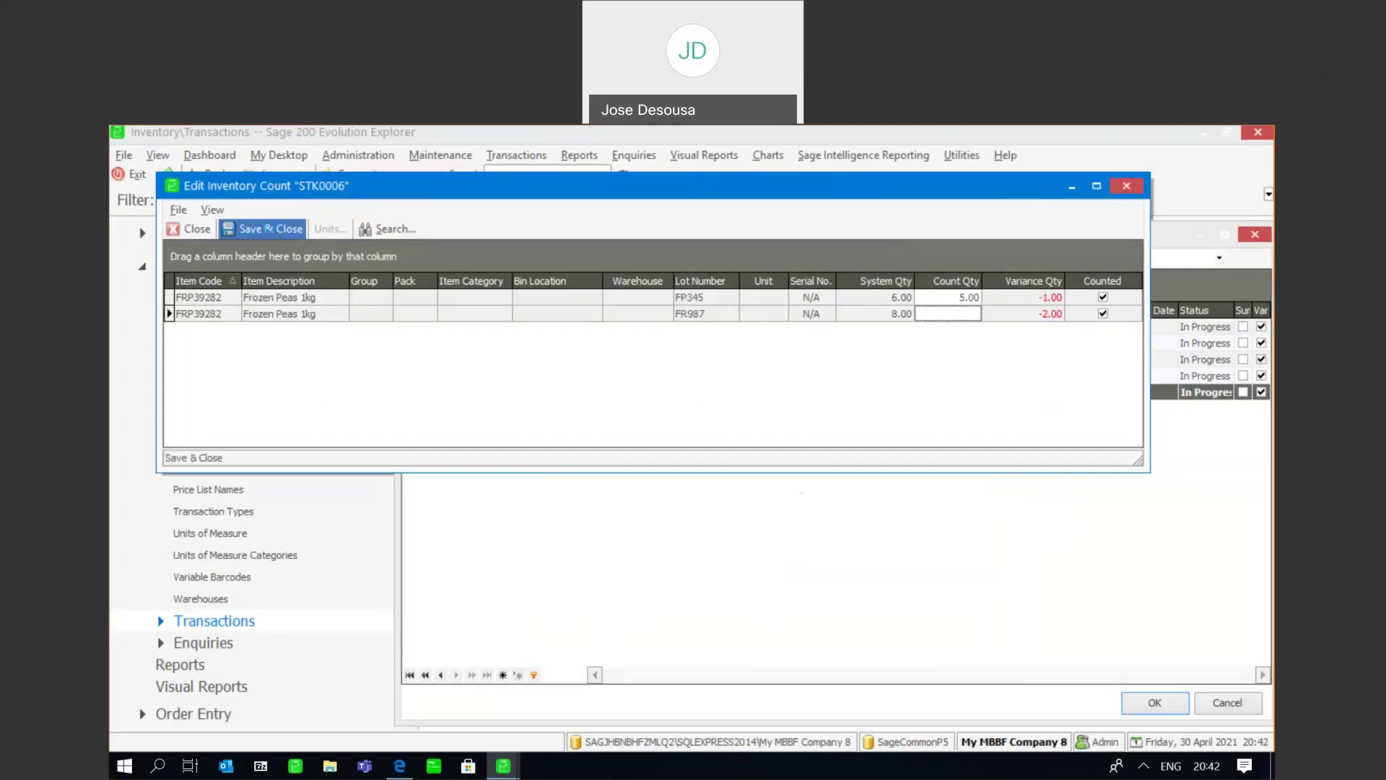
left_click(267, 229)
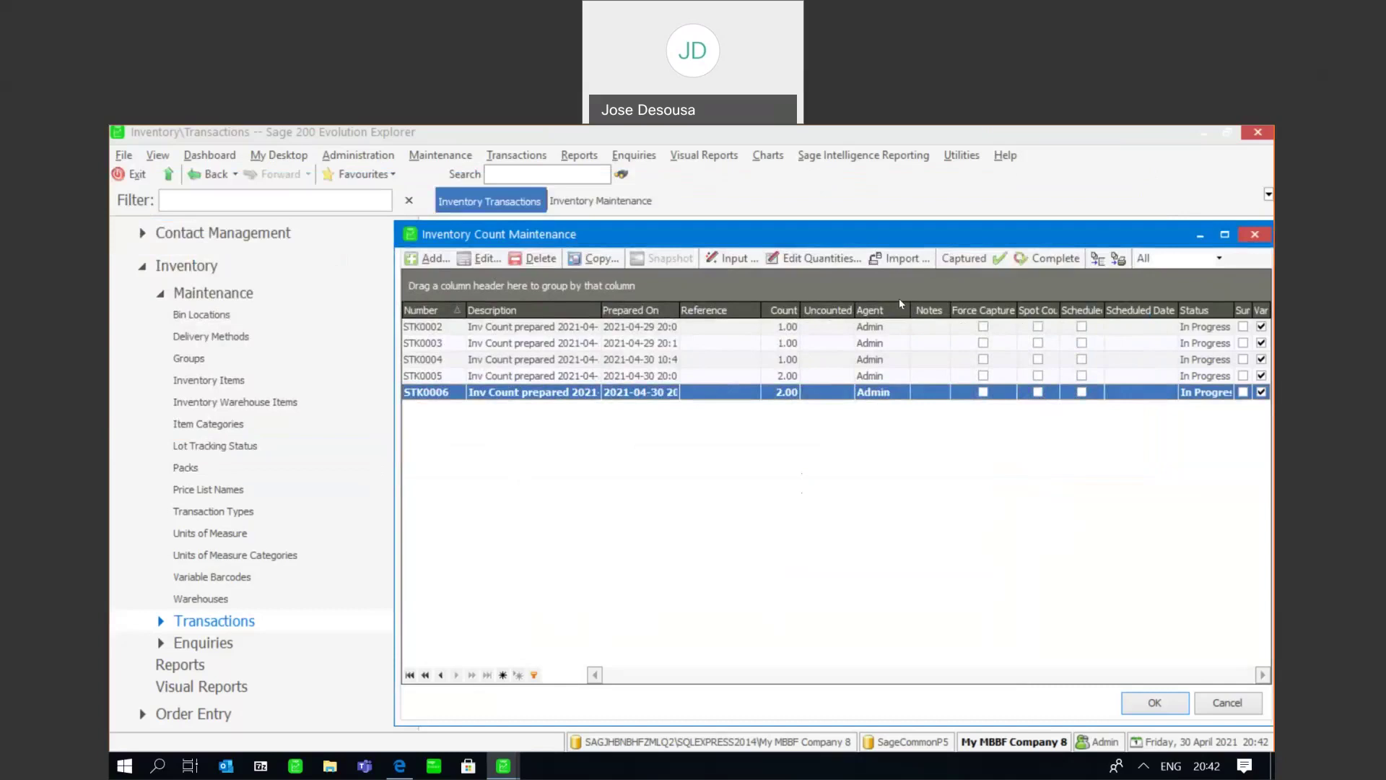
Add Lot Number as the third import field for STK0006, try importing from SER1.TXT and decline viewing the log file.
left_click(895, 259)
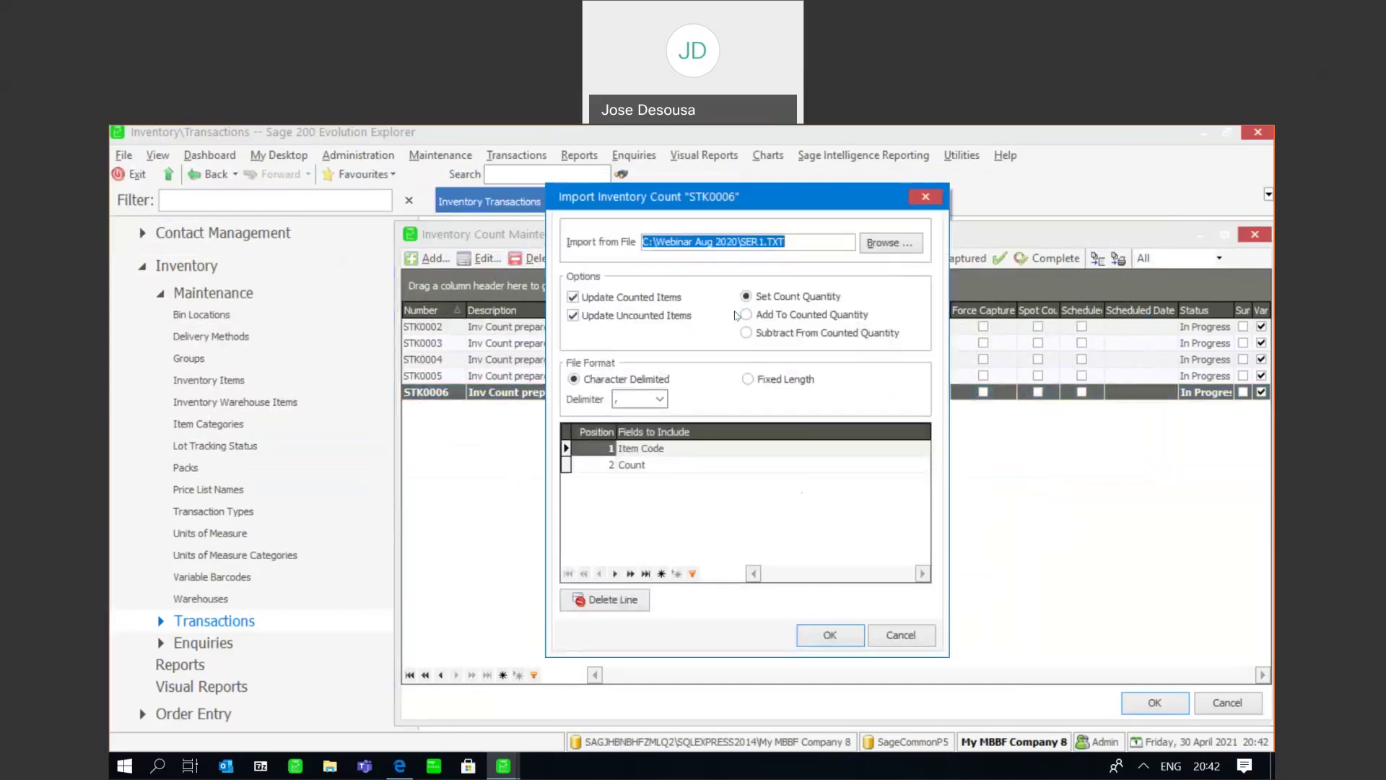
left_click(654, 466)
key("Down")
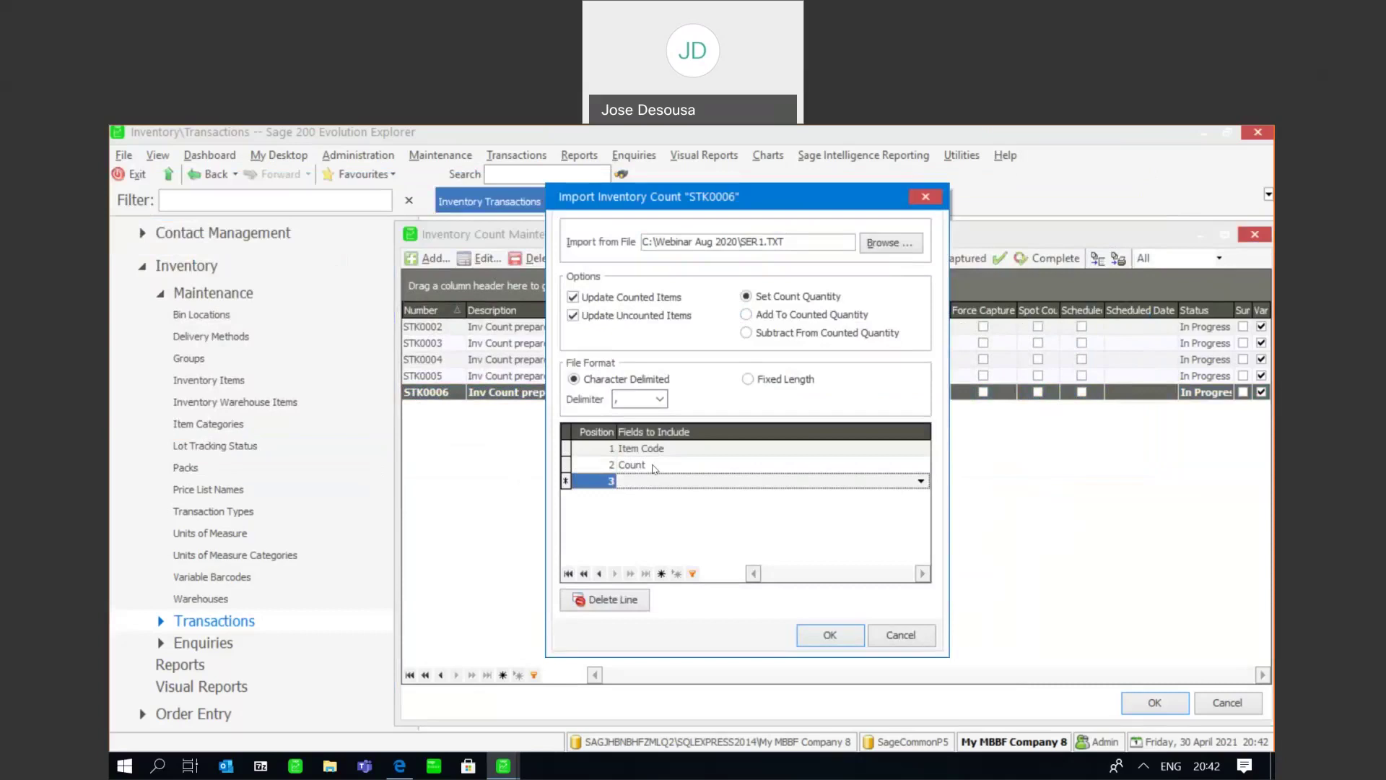
left_click(921, 482)
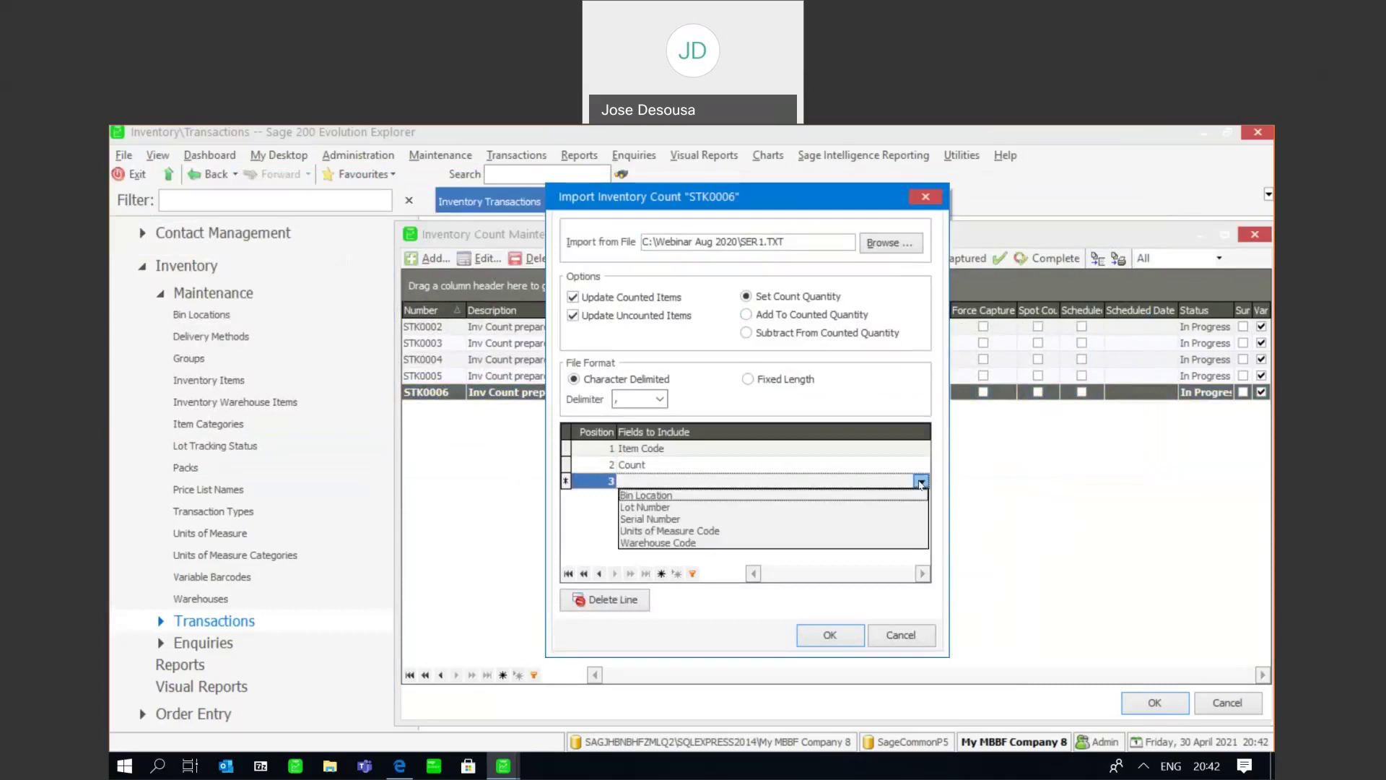
left_click(729, 509)
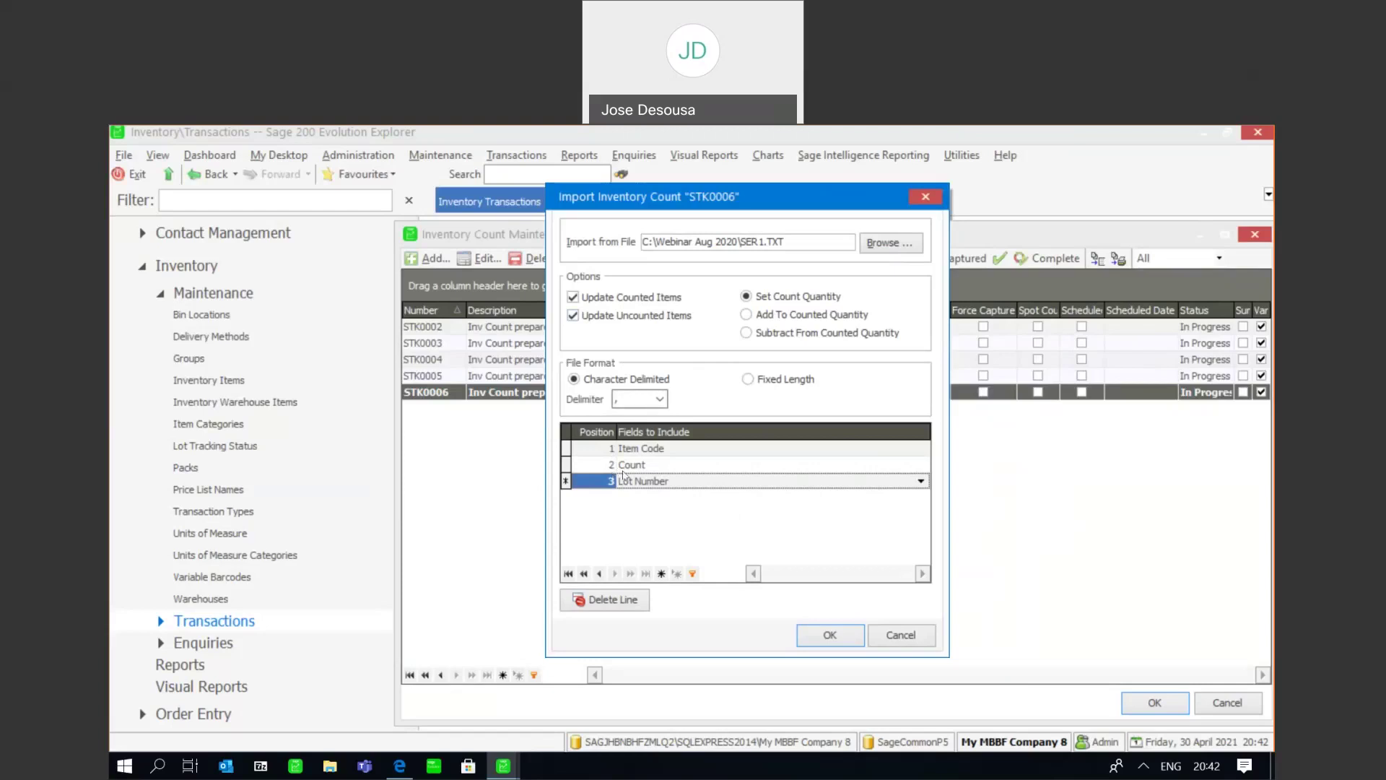
left_click(812, 636)
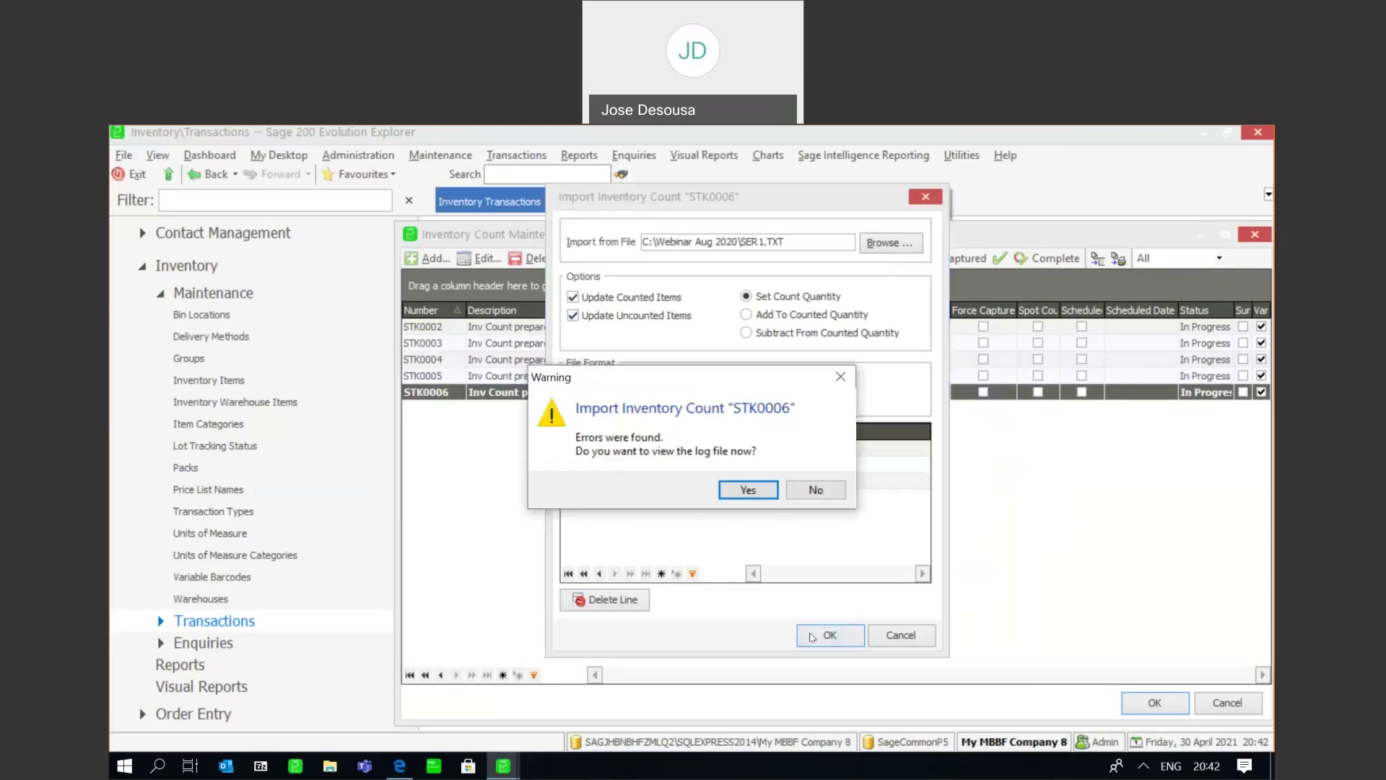
left_click(834, 498)
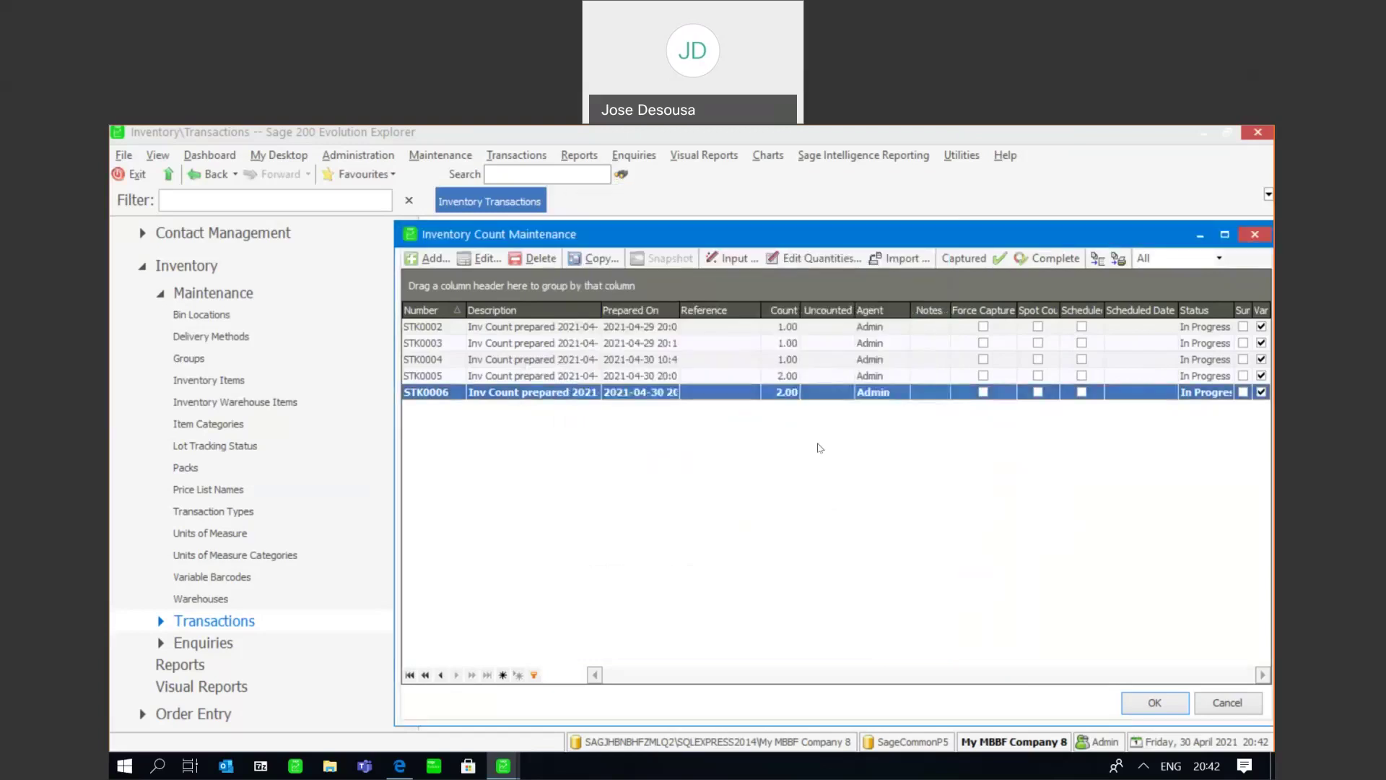
Reopen the quantities of inventory count STK0006 to review the counts and variances per lot, and close them.
left_click(799, 262)
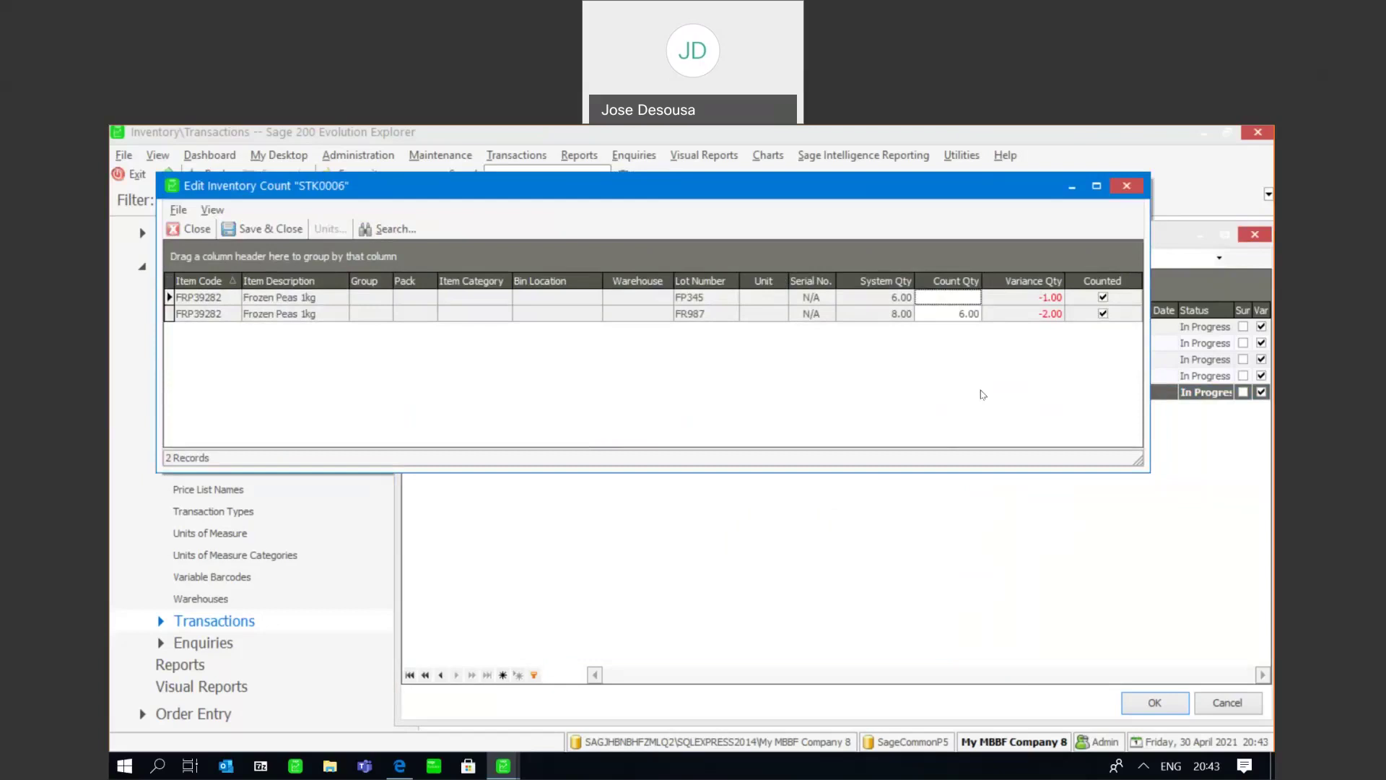
left_click(205, 236)
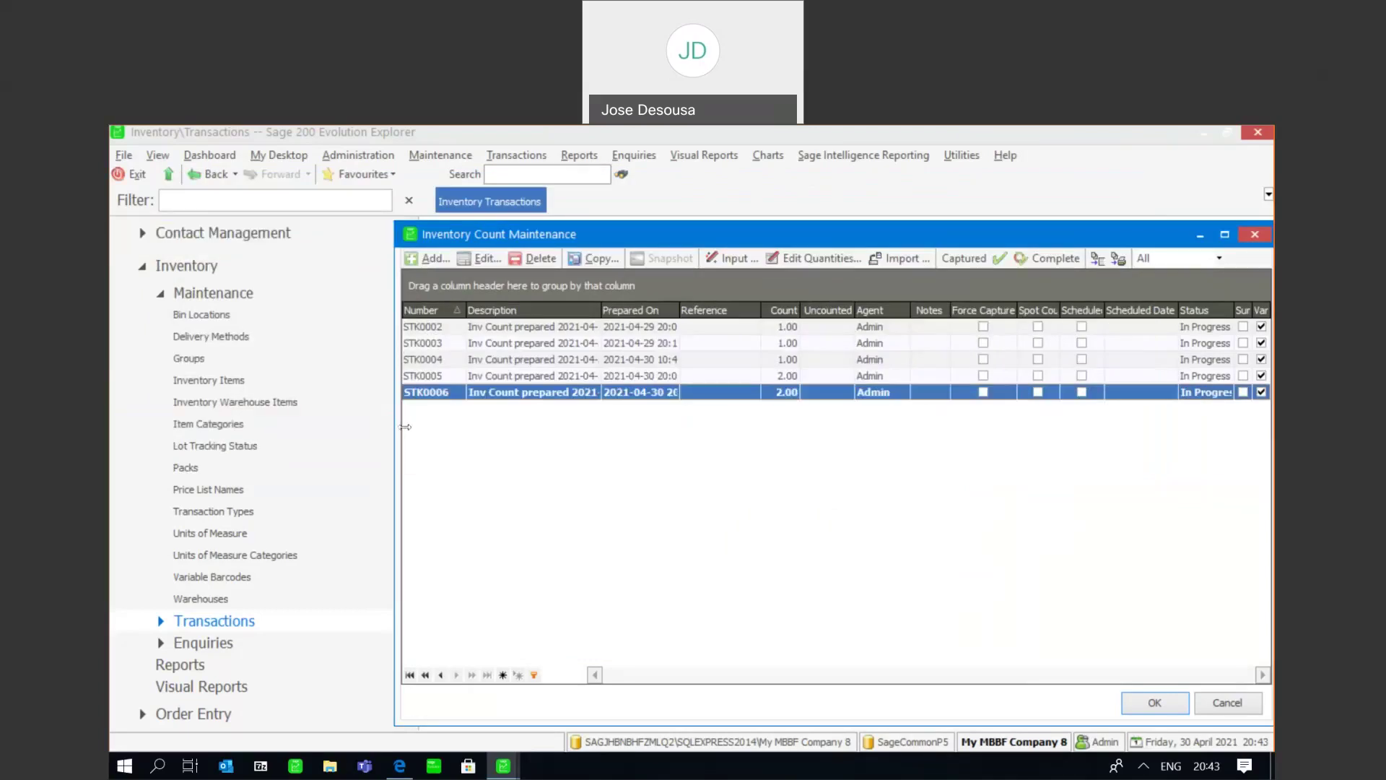
left_click_drag(405, 426, 417, 429)
Preview the inventory Lot Tracking Listing report for items from FRP39282 to FRP39282 (Frozen Peas 1kg).
left_click(232, 664)
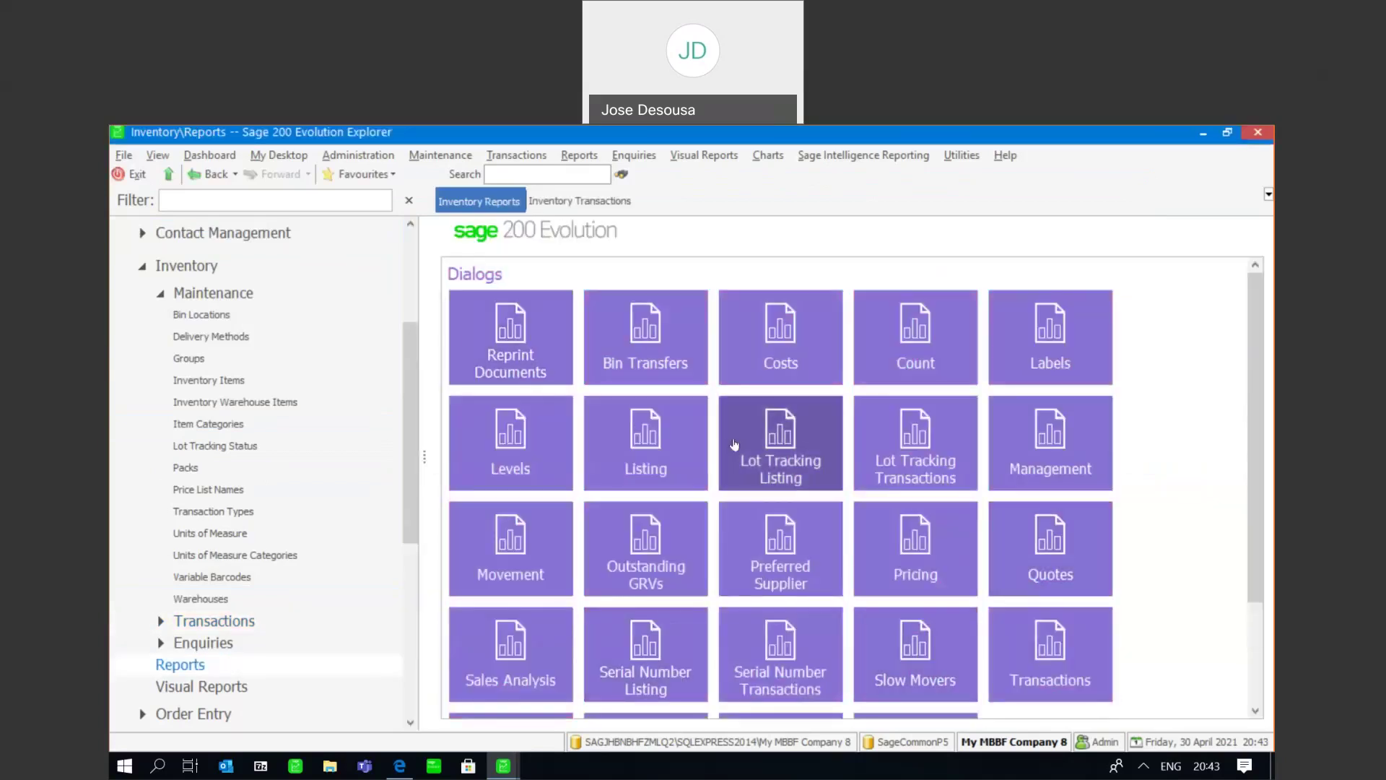
left_click(771, 426)
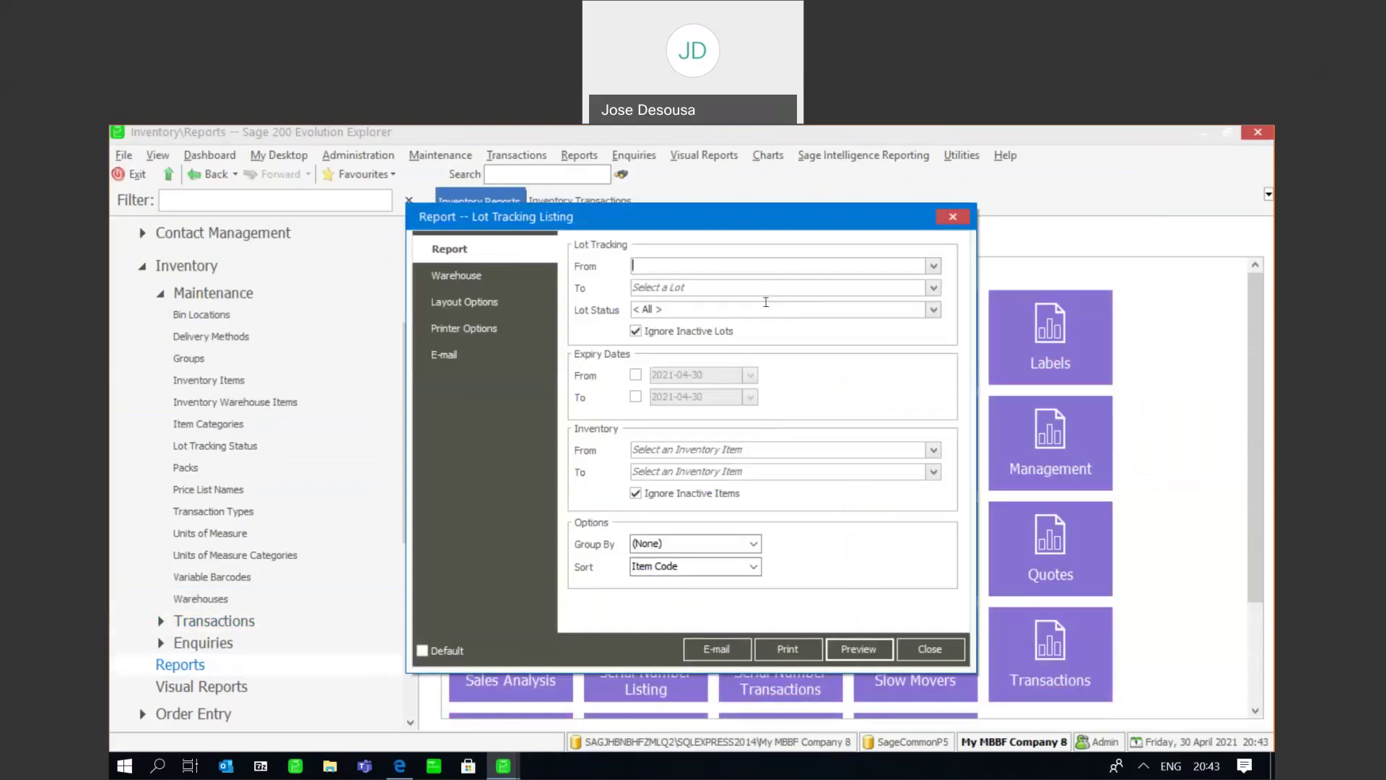
left_click(933, 451)
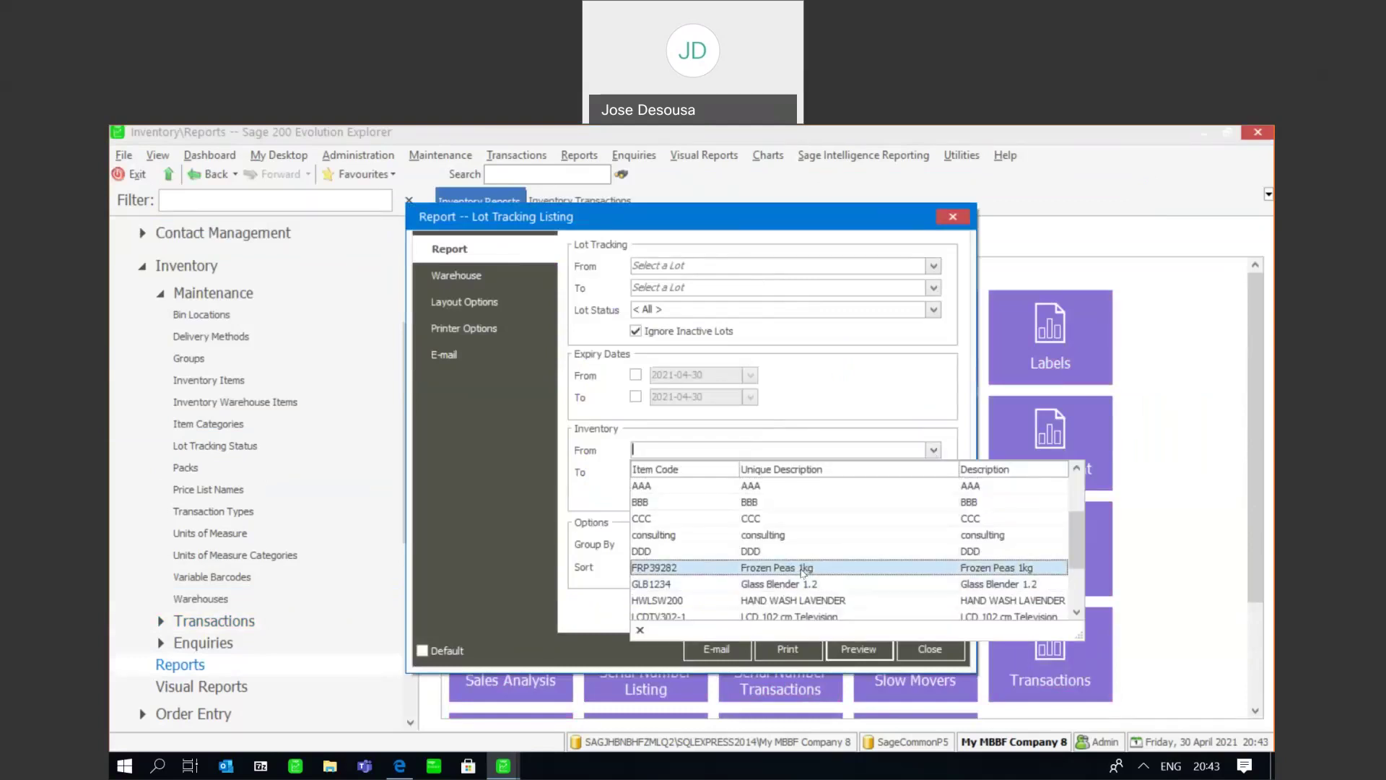
left_click(804, 570)
left_click(934, 471)
left_click(794, 591)
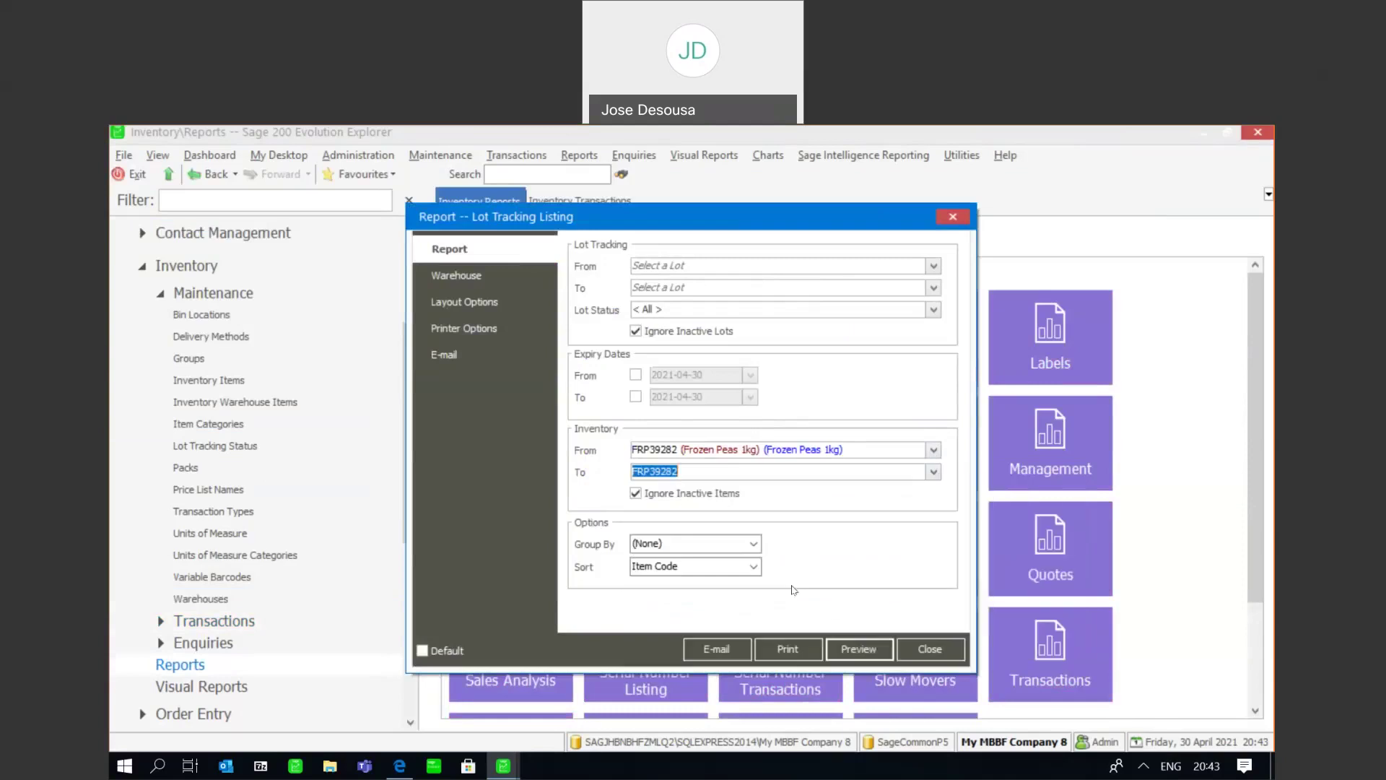
left_click(851, 653)
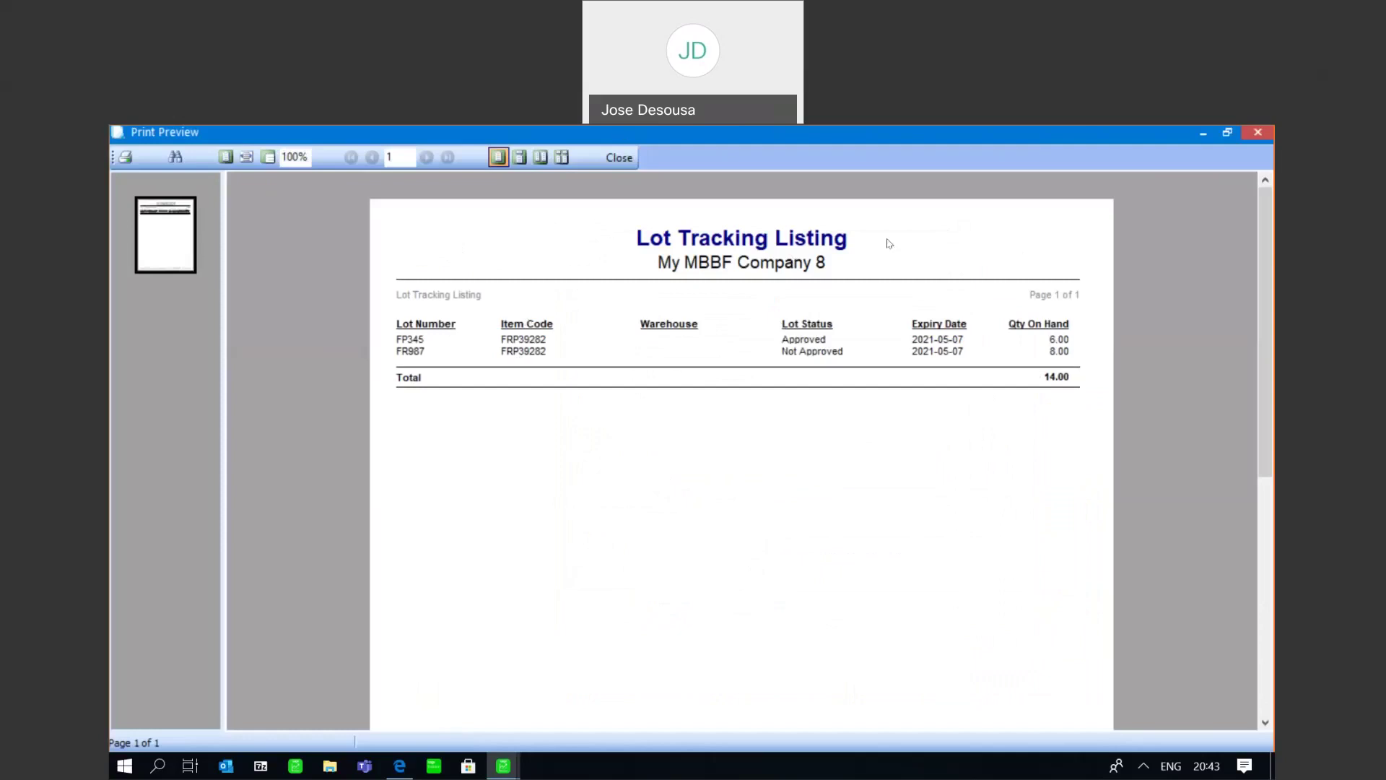
Limit the Lot Tracking Listing report to lot FP345, preview it for Frozen Peas 1kg, and close the preview and the report dialog.
left_click(1267, 133)
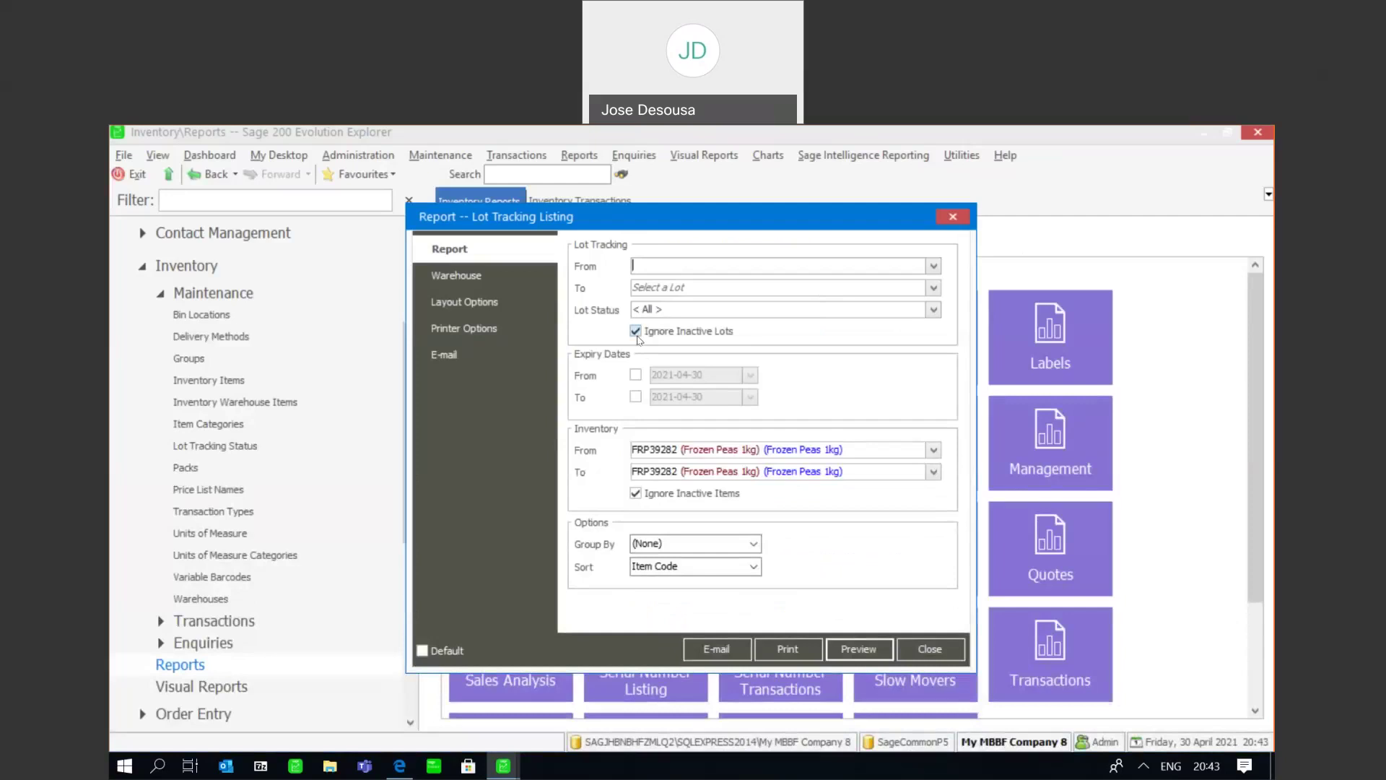
left_click(933, 268)
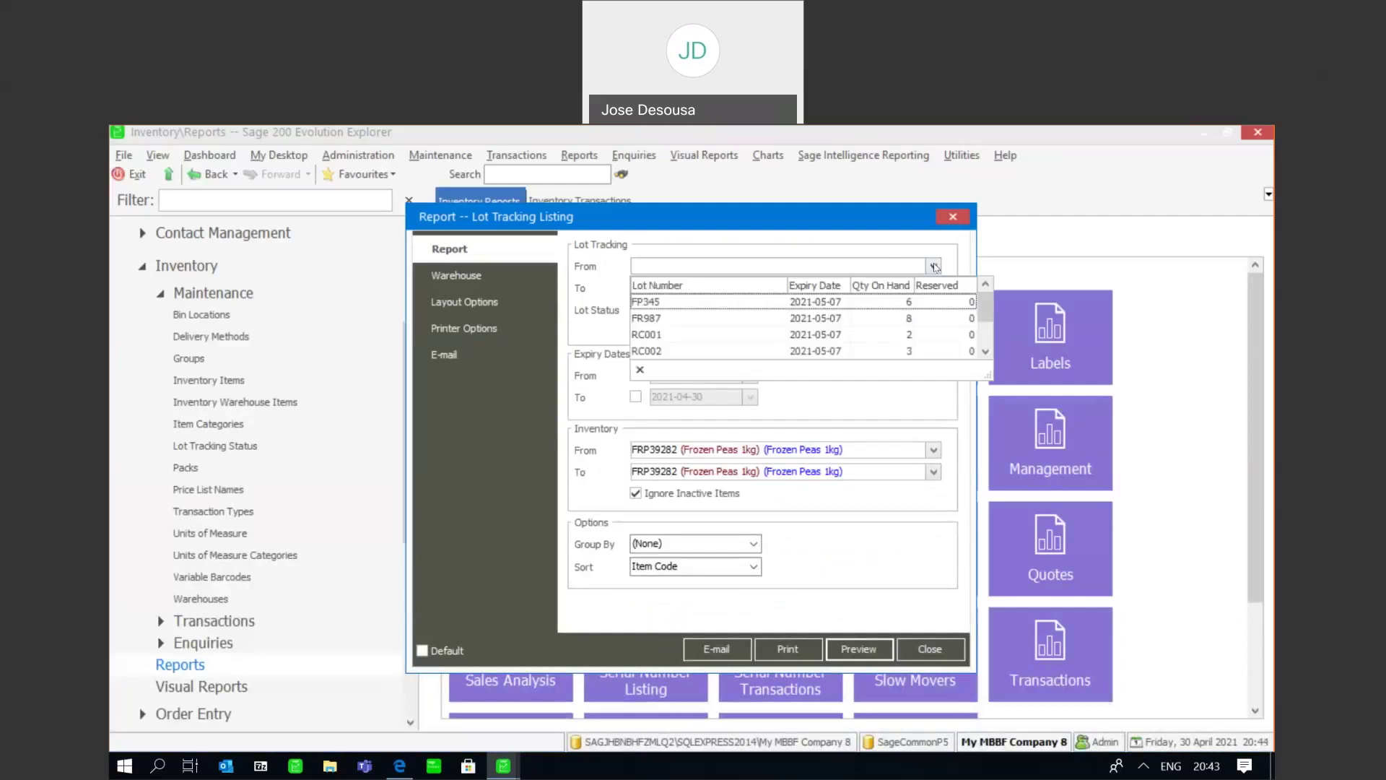
left_click(792, 305)
left_click(932, 289)
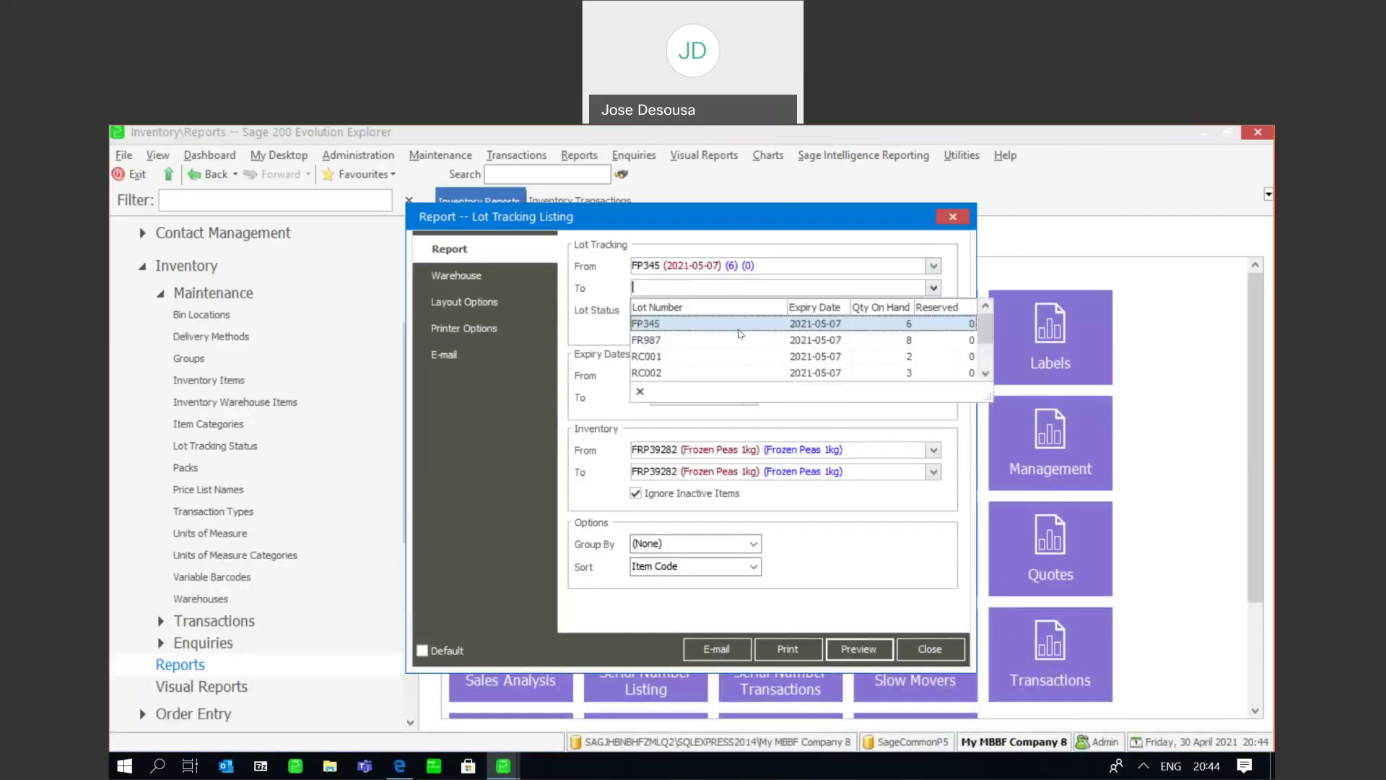
left_click(738, 329)
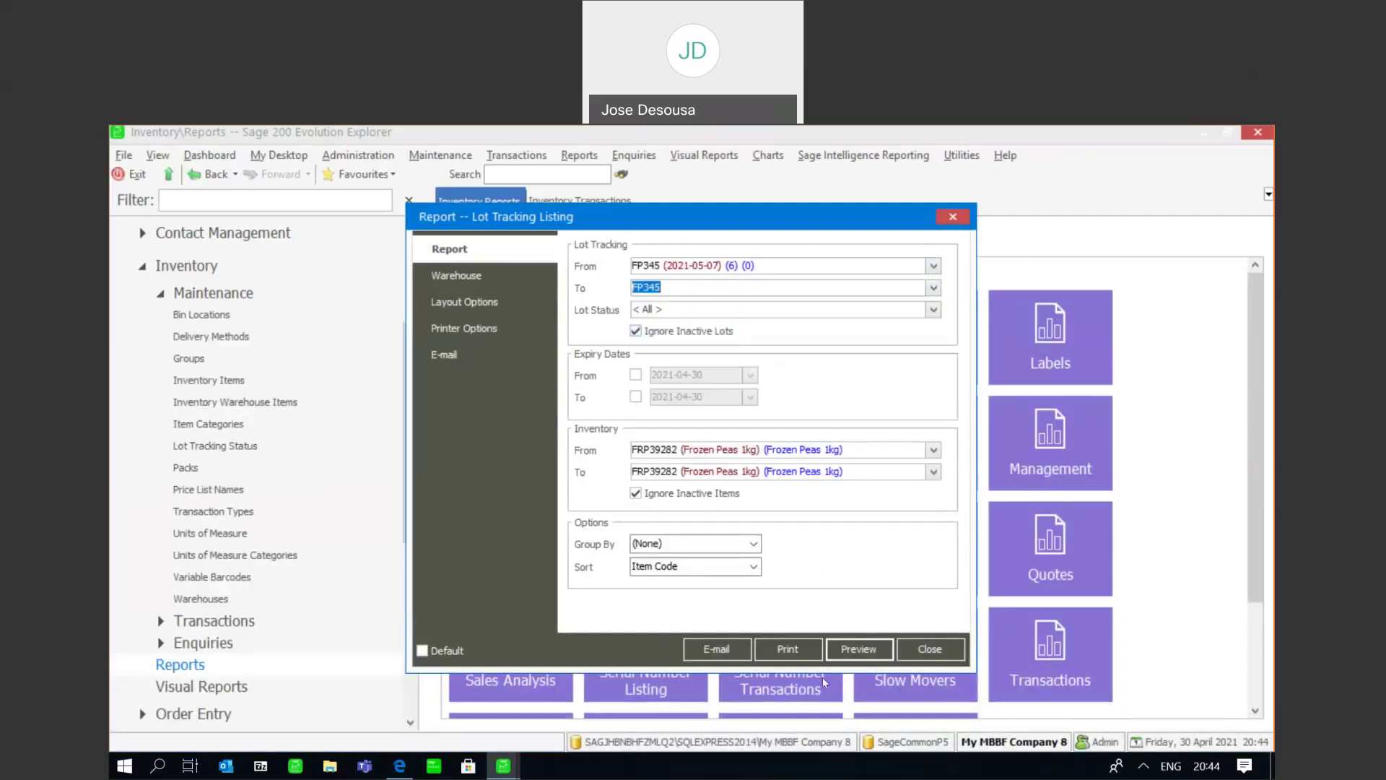
left_click(865, 650)
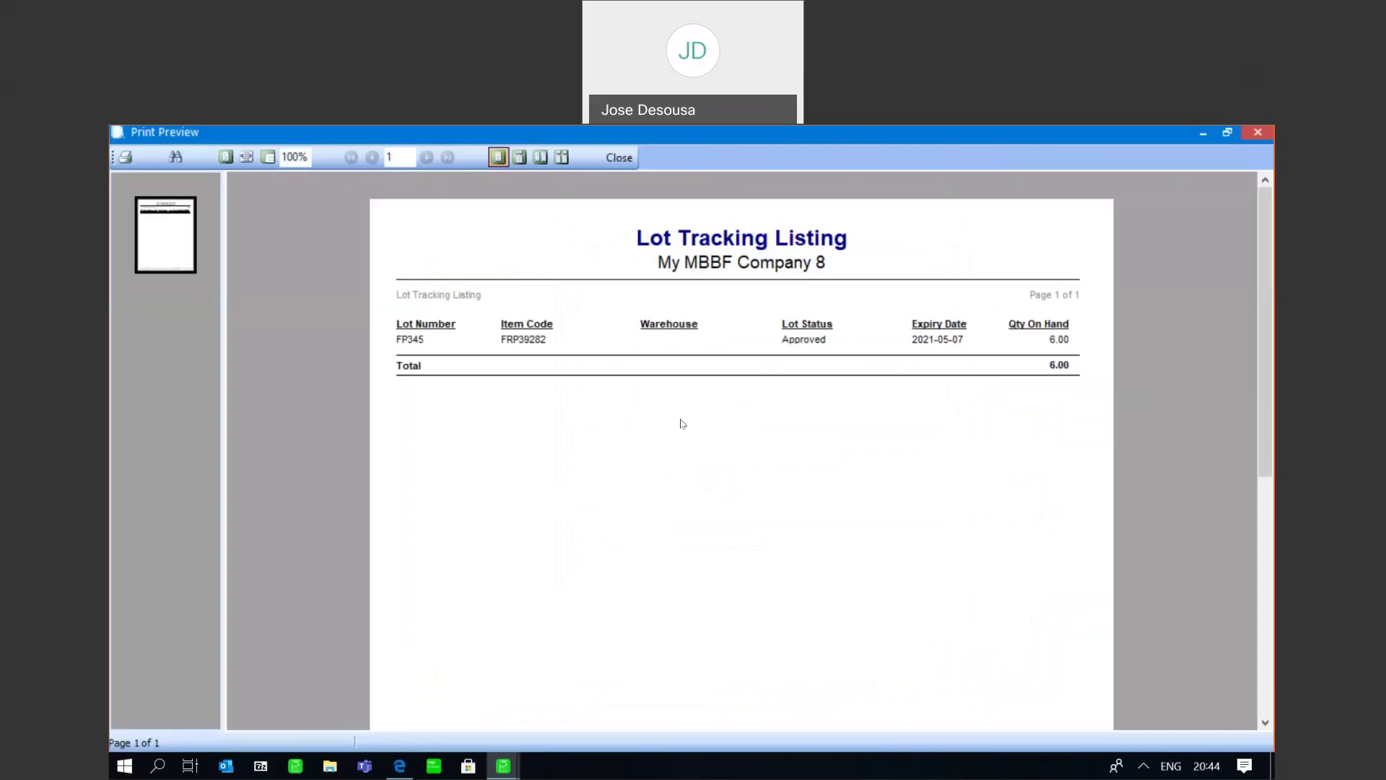
left_click(620, 158)
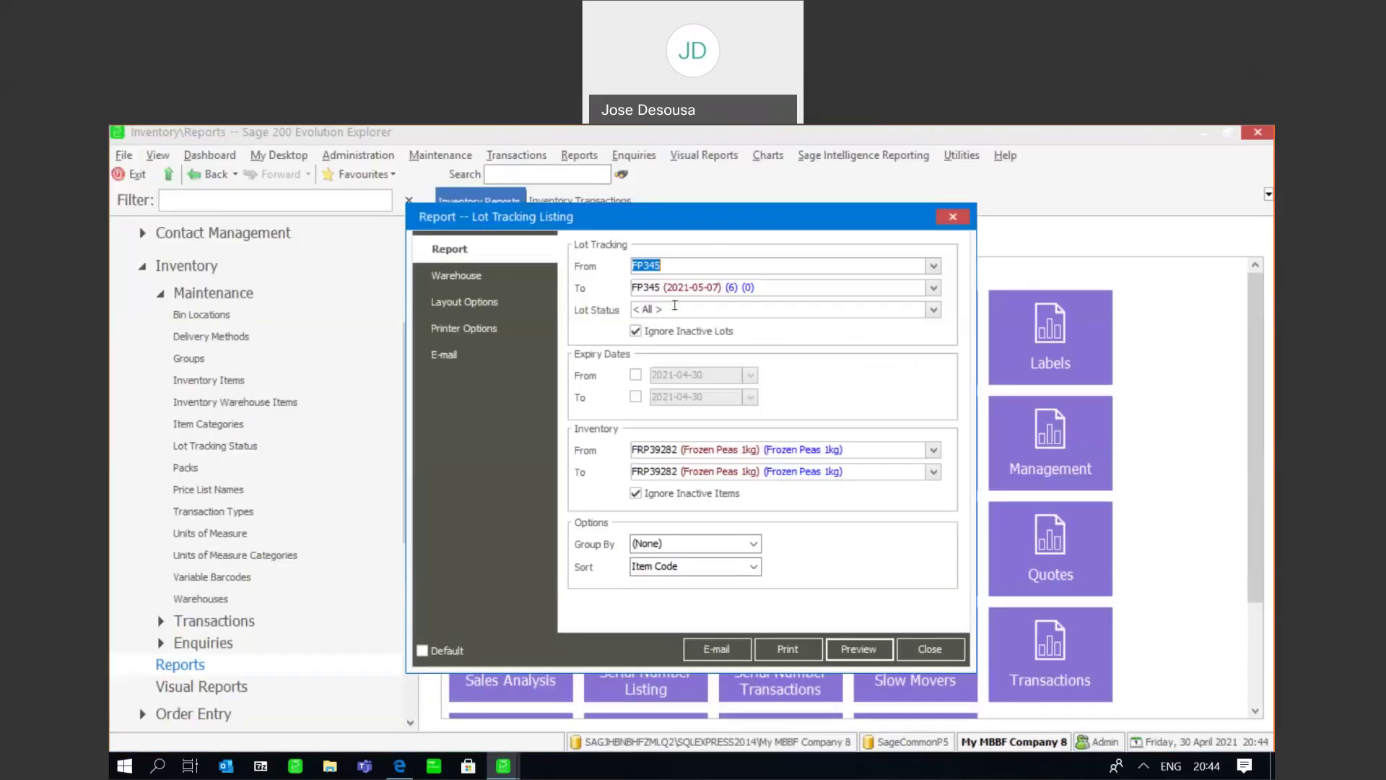
left_click(935, 647)
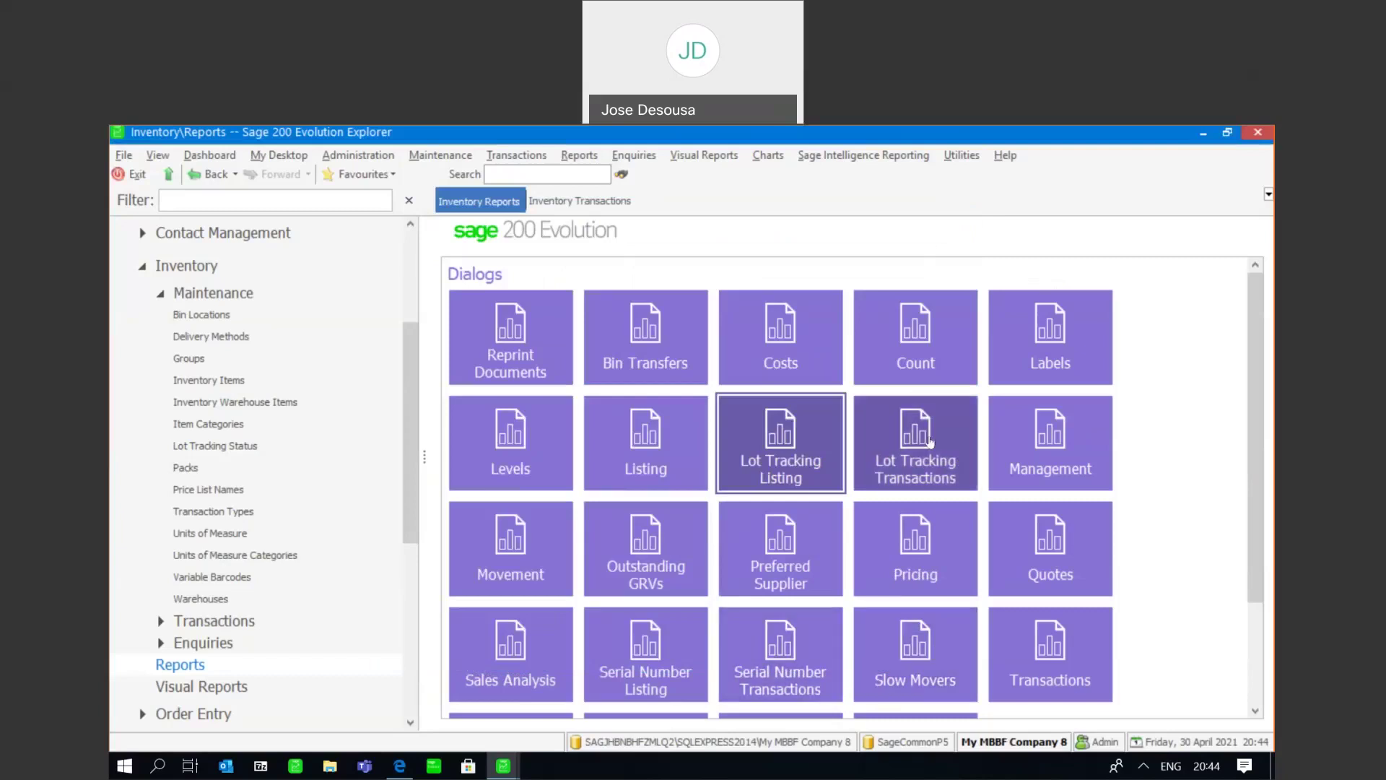
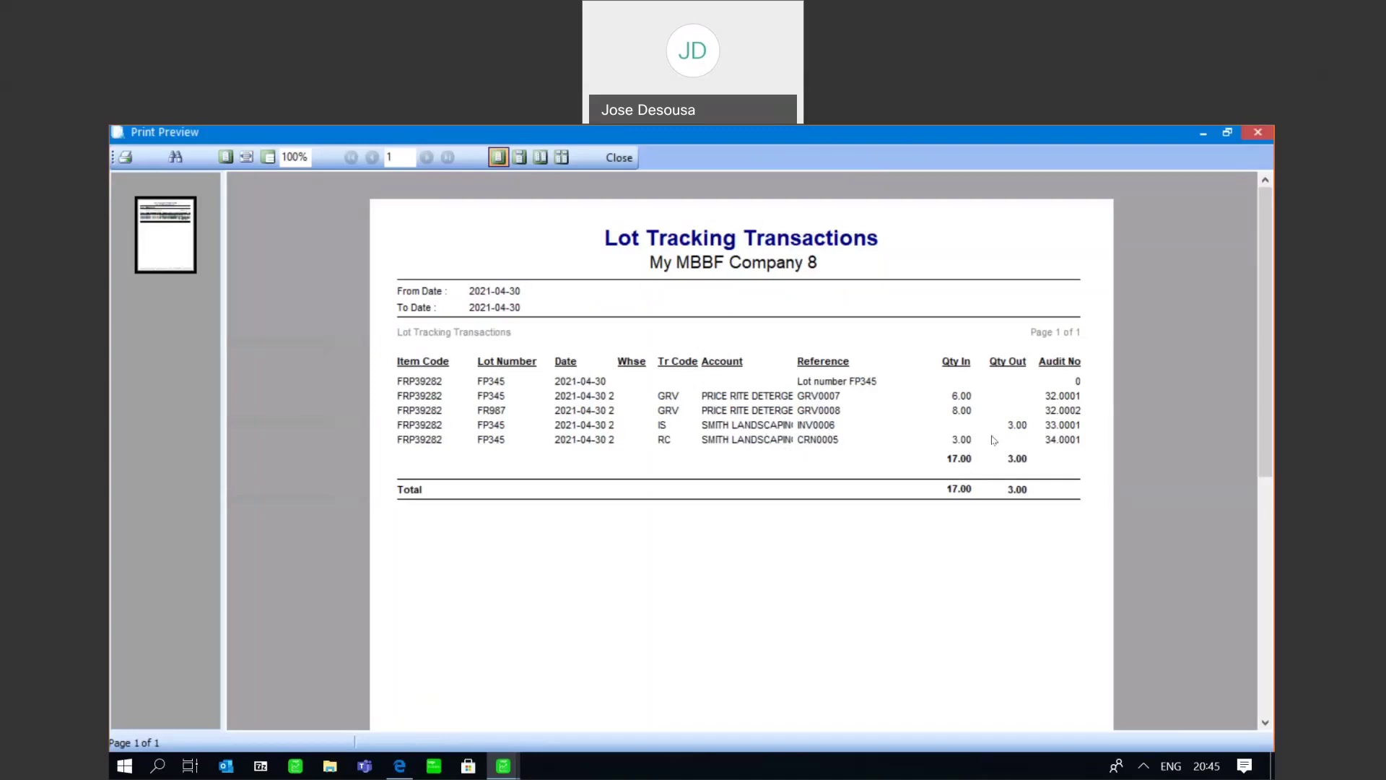
Close the Lot Tracking Transactions report preview and its report dialog.
left_click(624, 161)
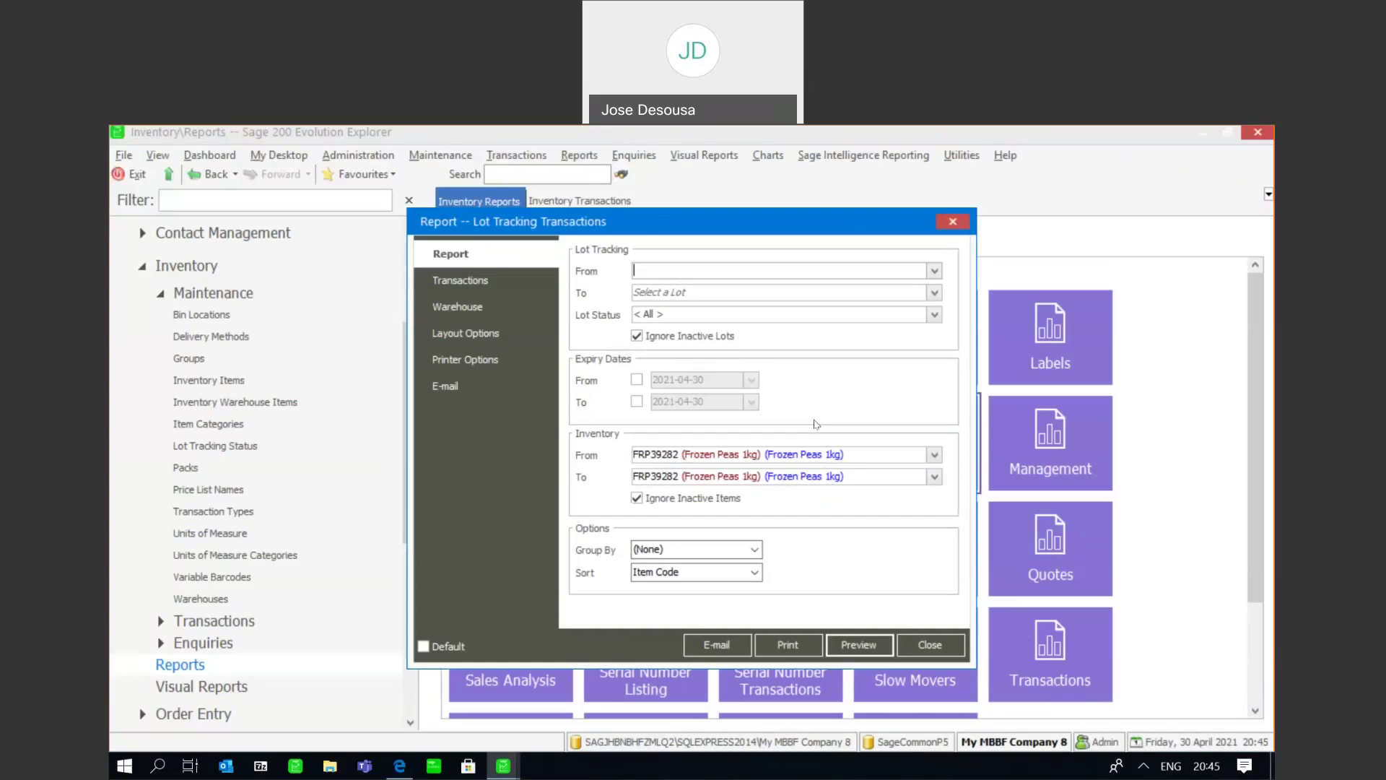
left_click(931, 641)
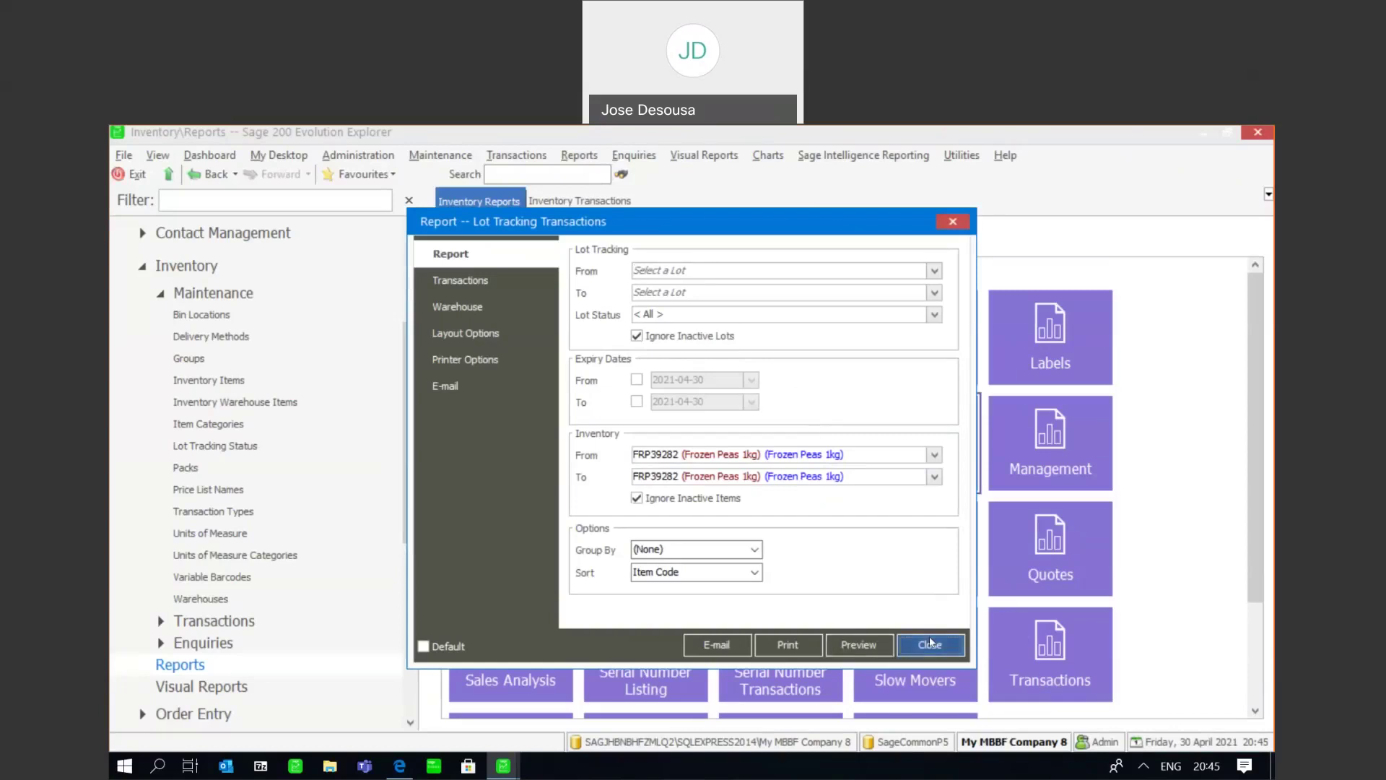